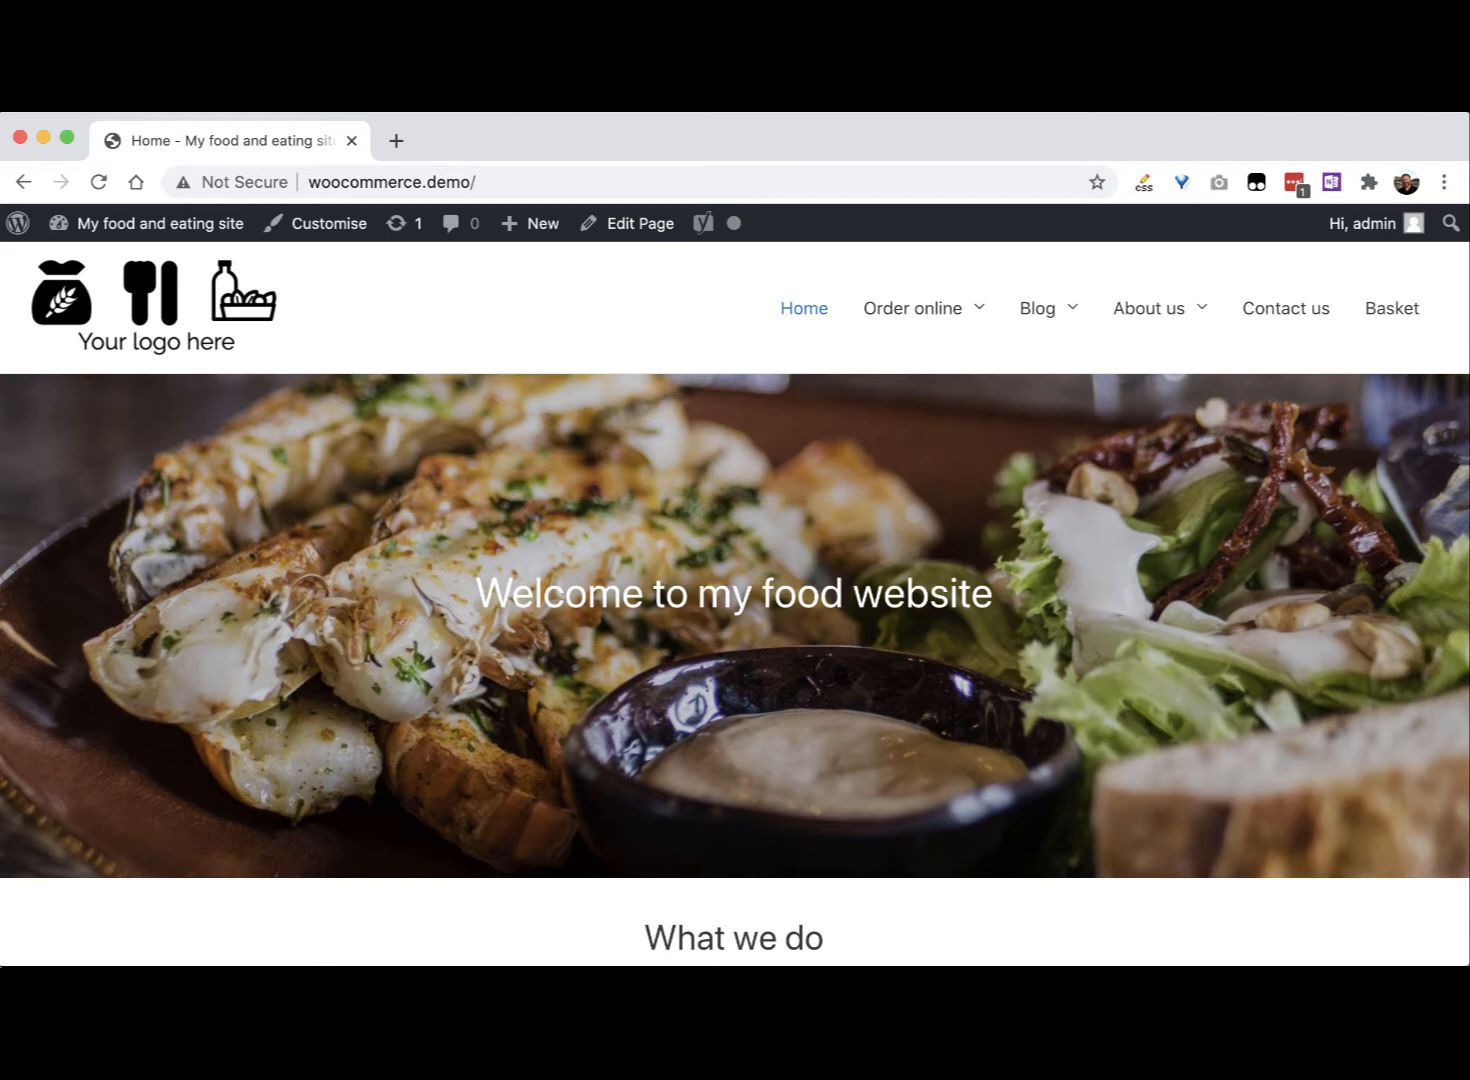
Step: Look over the restored site's menus and open the admin Dashboard
mouse_move(1146, 320)
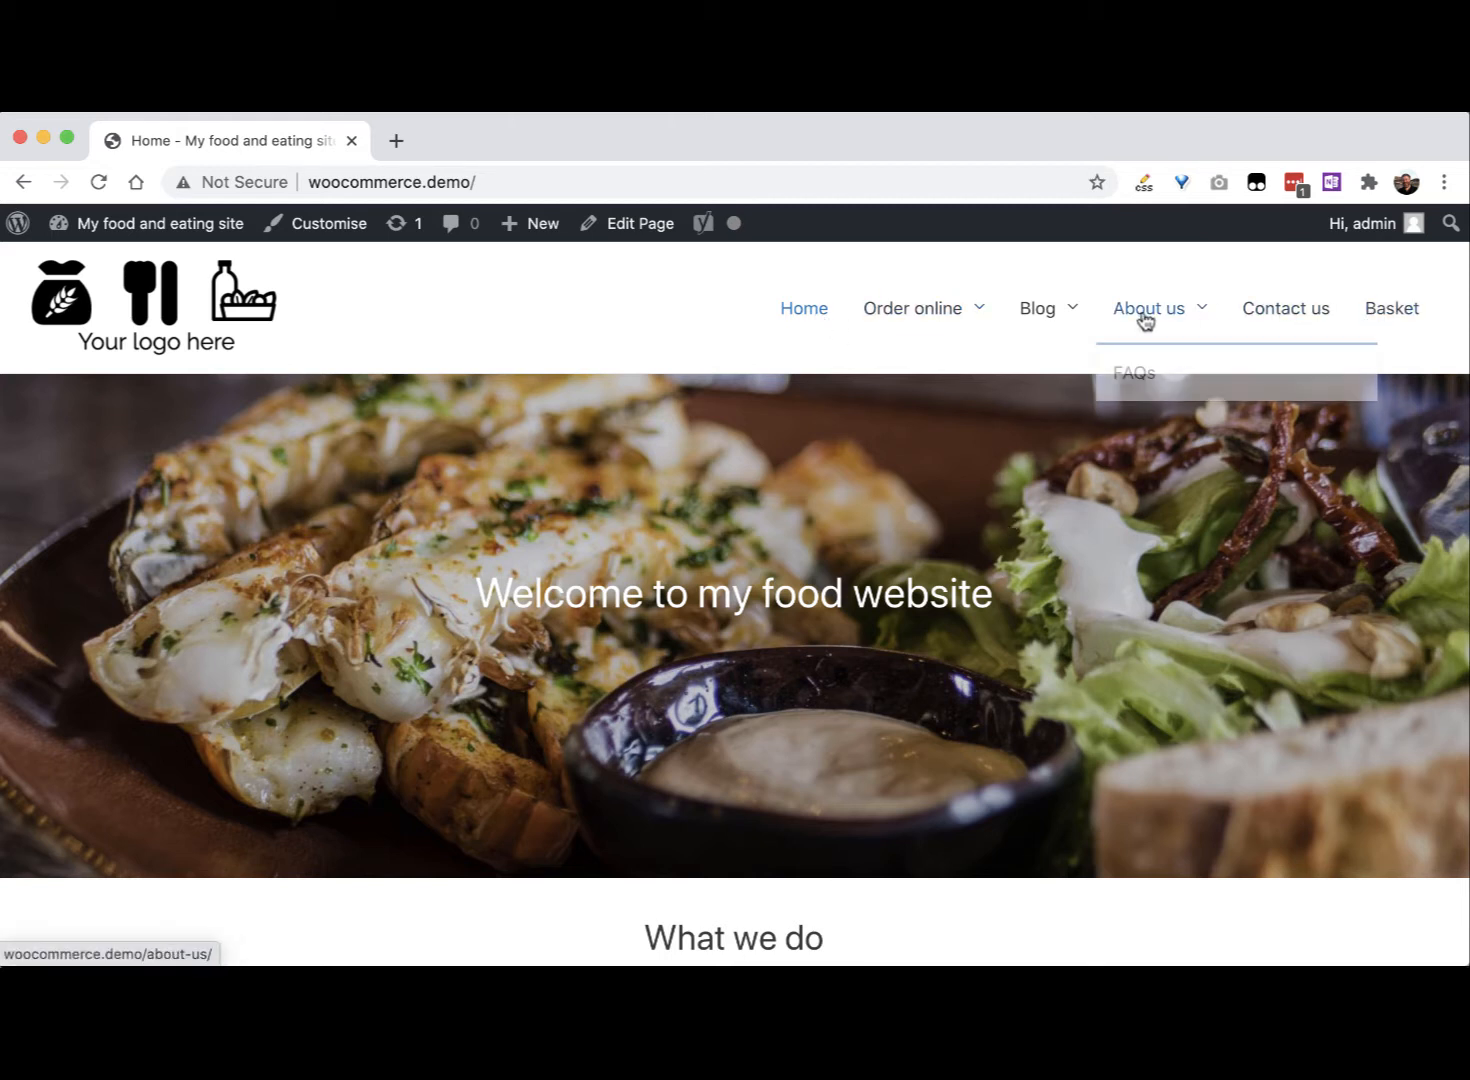
mouse_move(1020, 330)
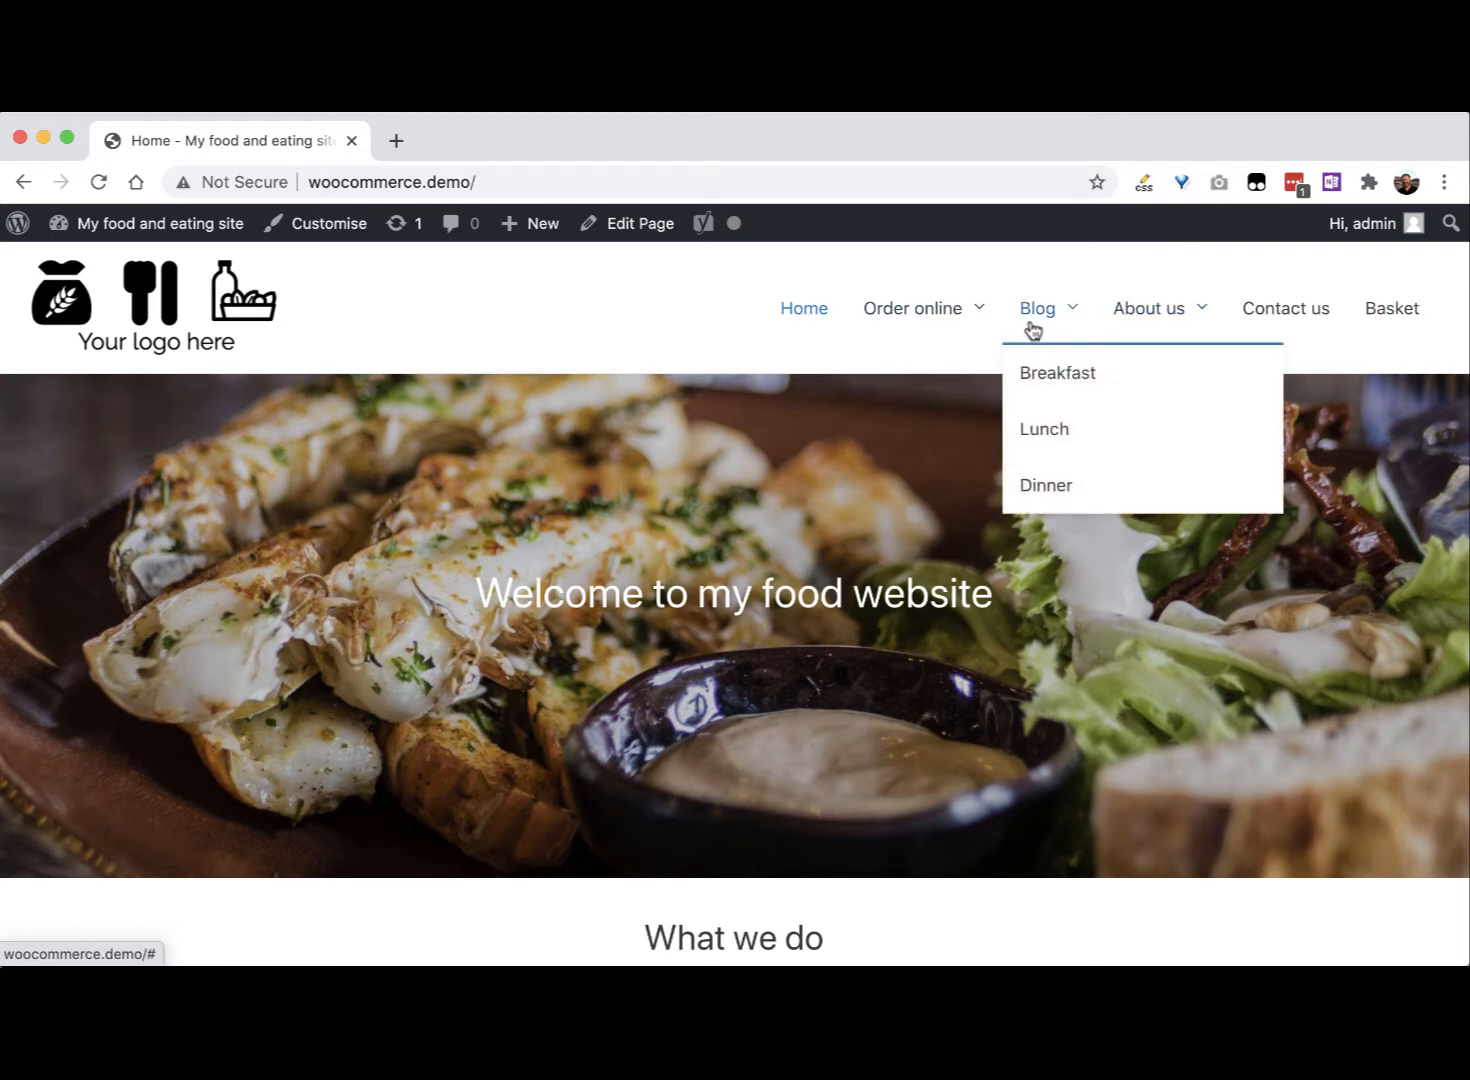
mouse_move(971, 322)
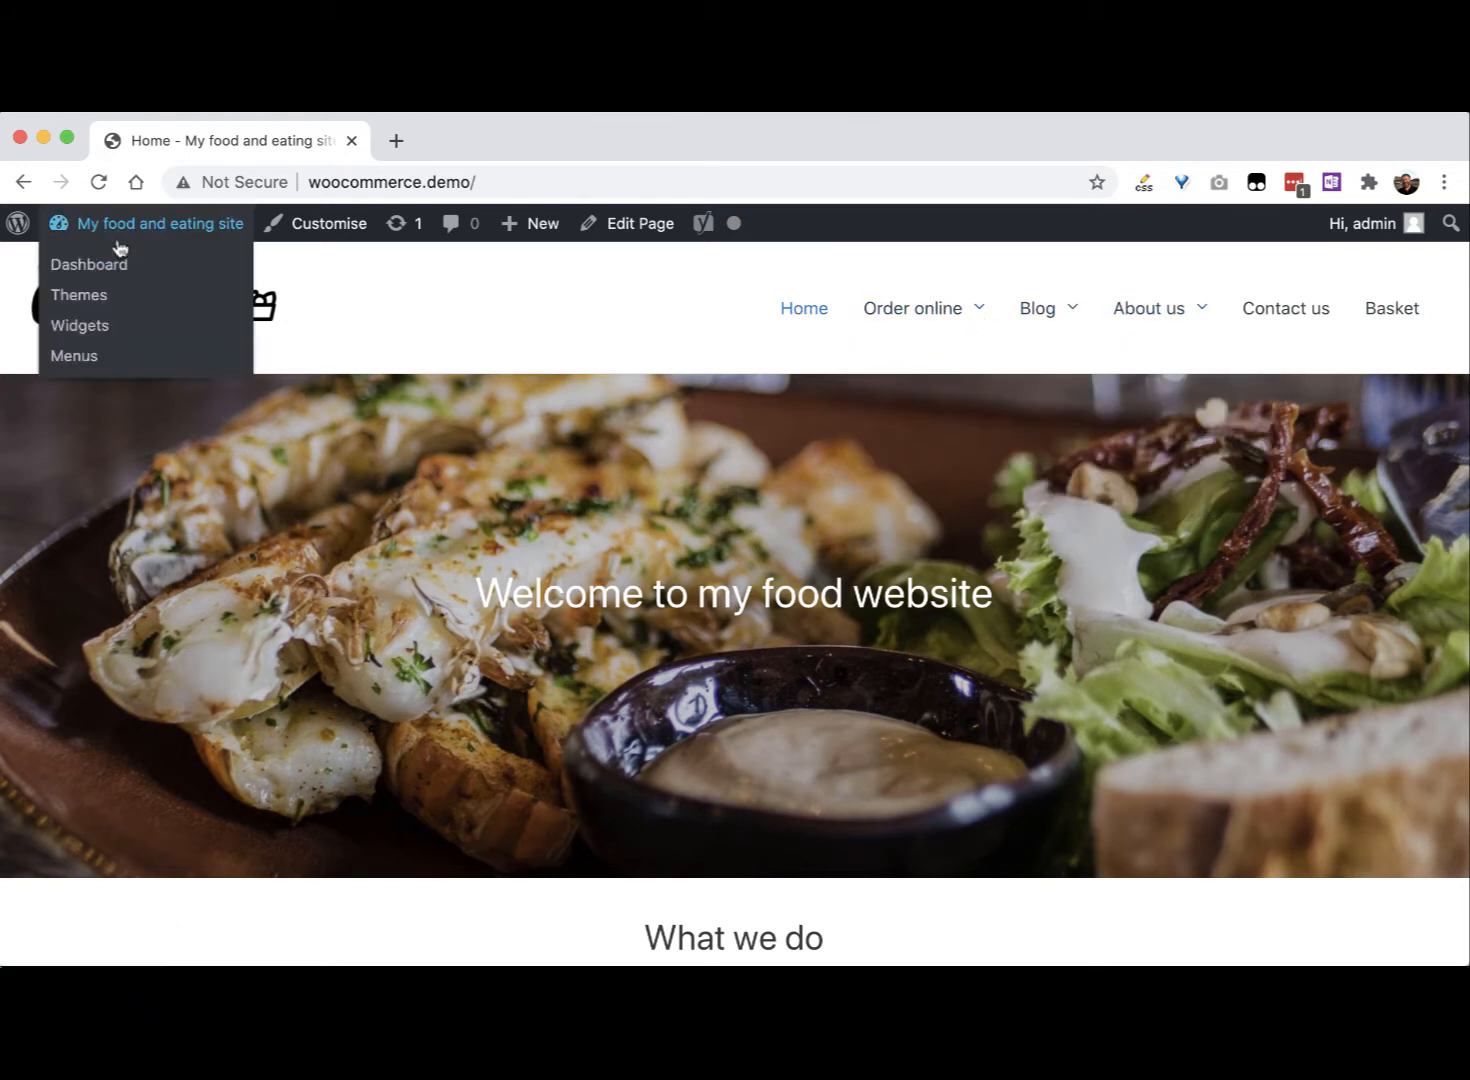
left_click(119, 245)
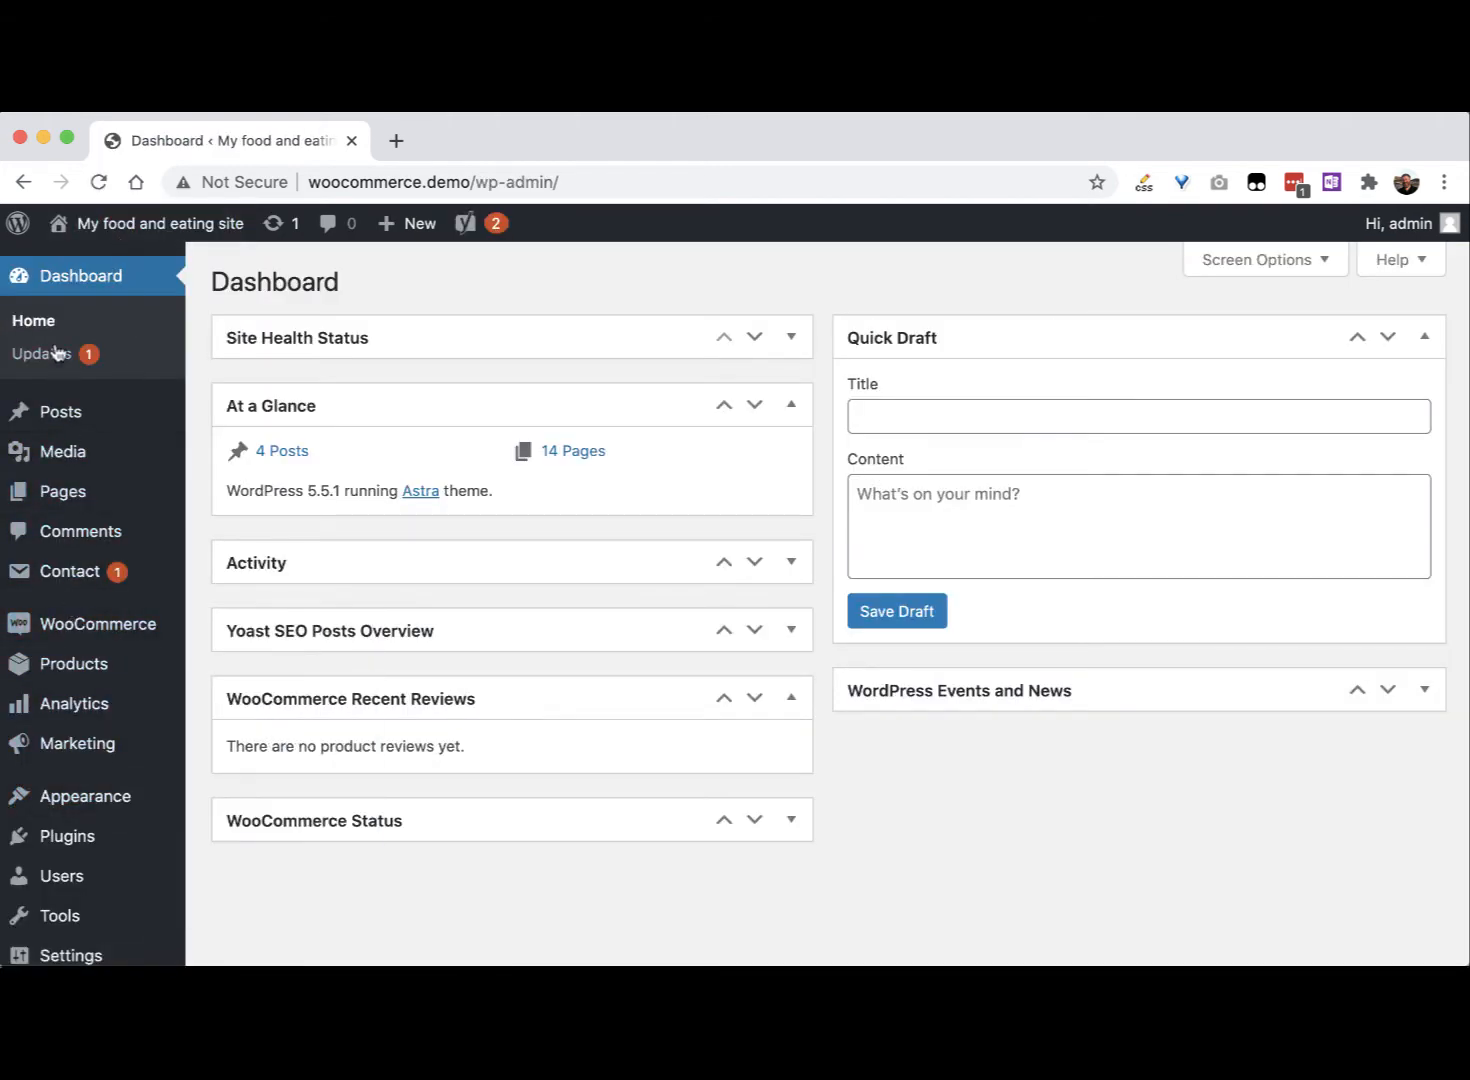
scroll(171, 453, "down", 3)
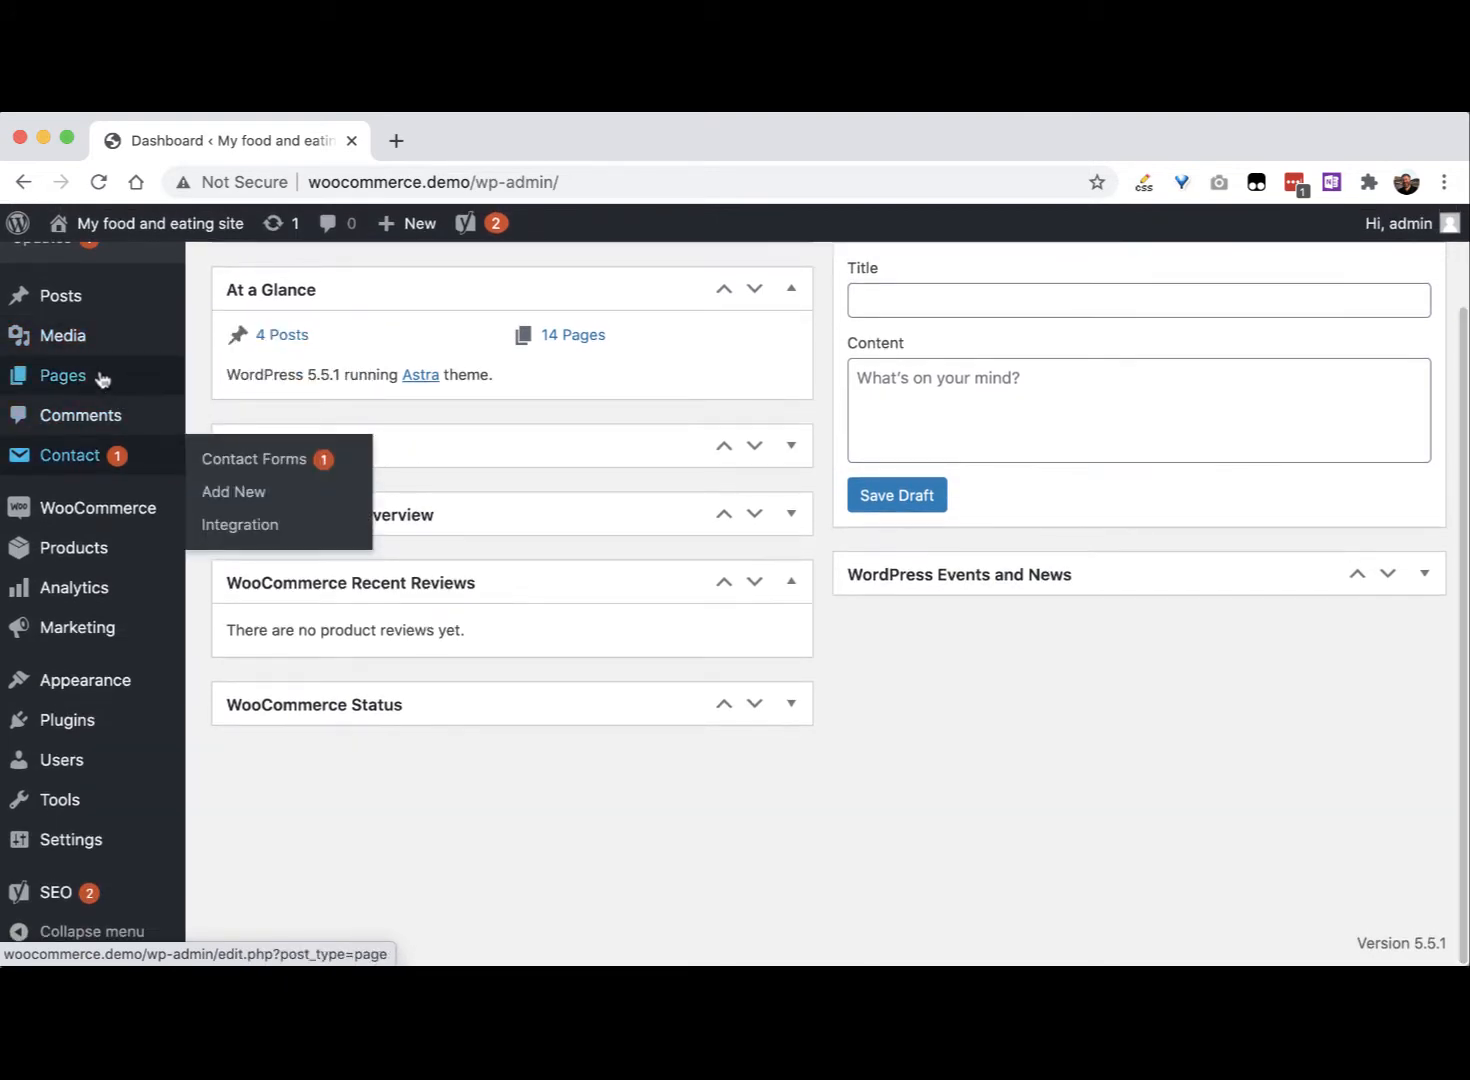
Step: Review the list of installed plugins
left_click(88, 726)
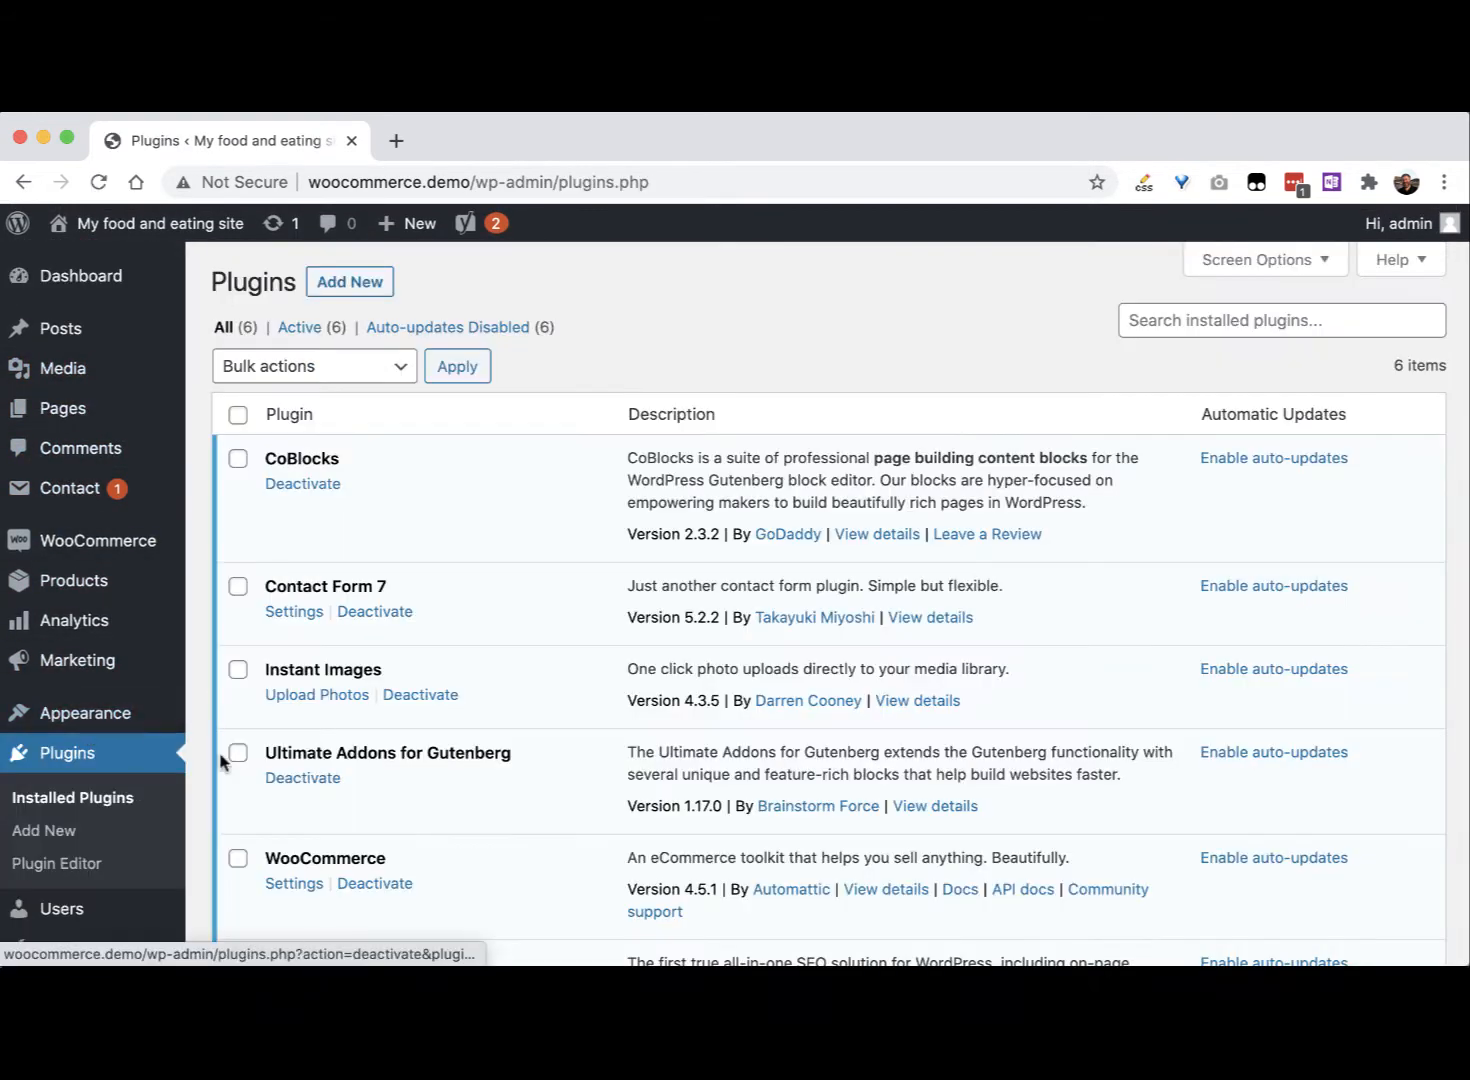
scroll(325, 794, "down", 3)
scroll(325, 794, "up", 3)
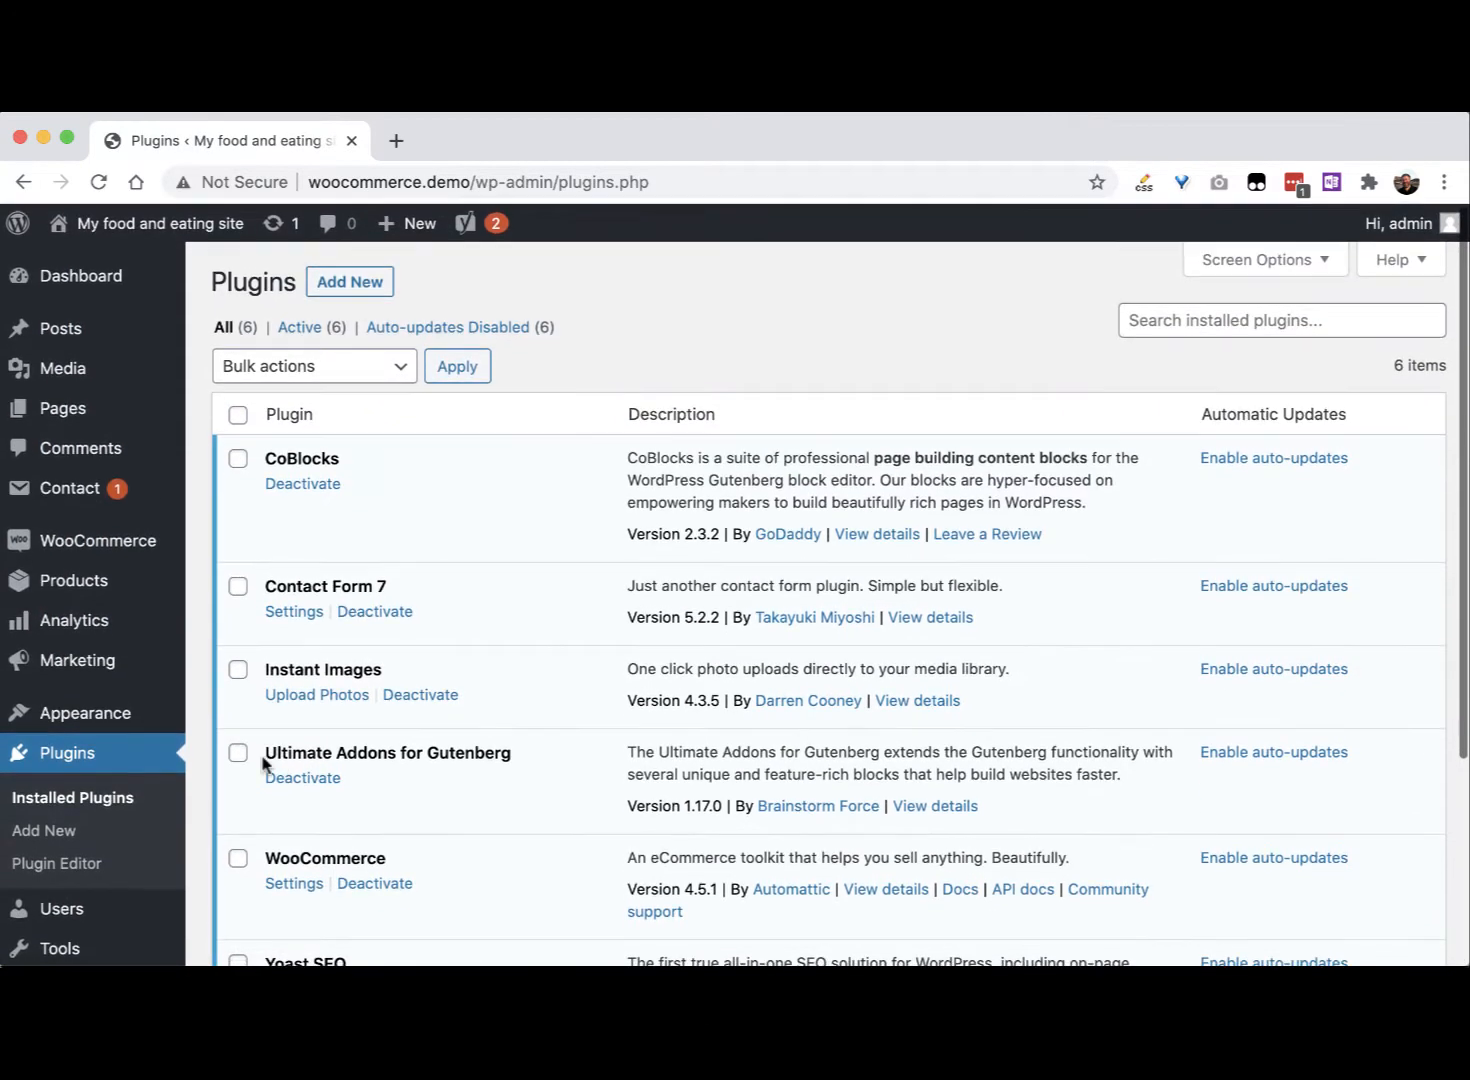
Step: Check WooCommerce Orders, showing one completed £21.99 order, then go to Plugins > Add New
mouse_move(113, 541)
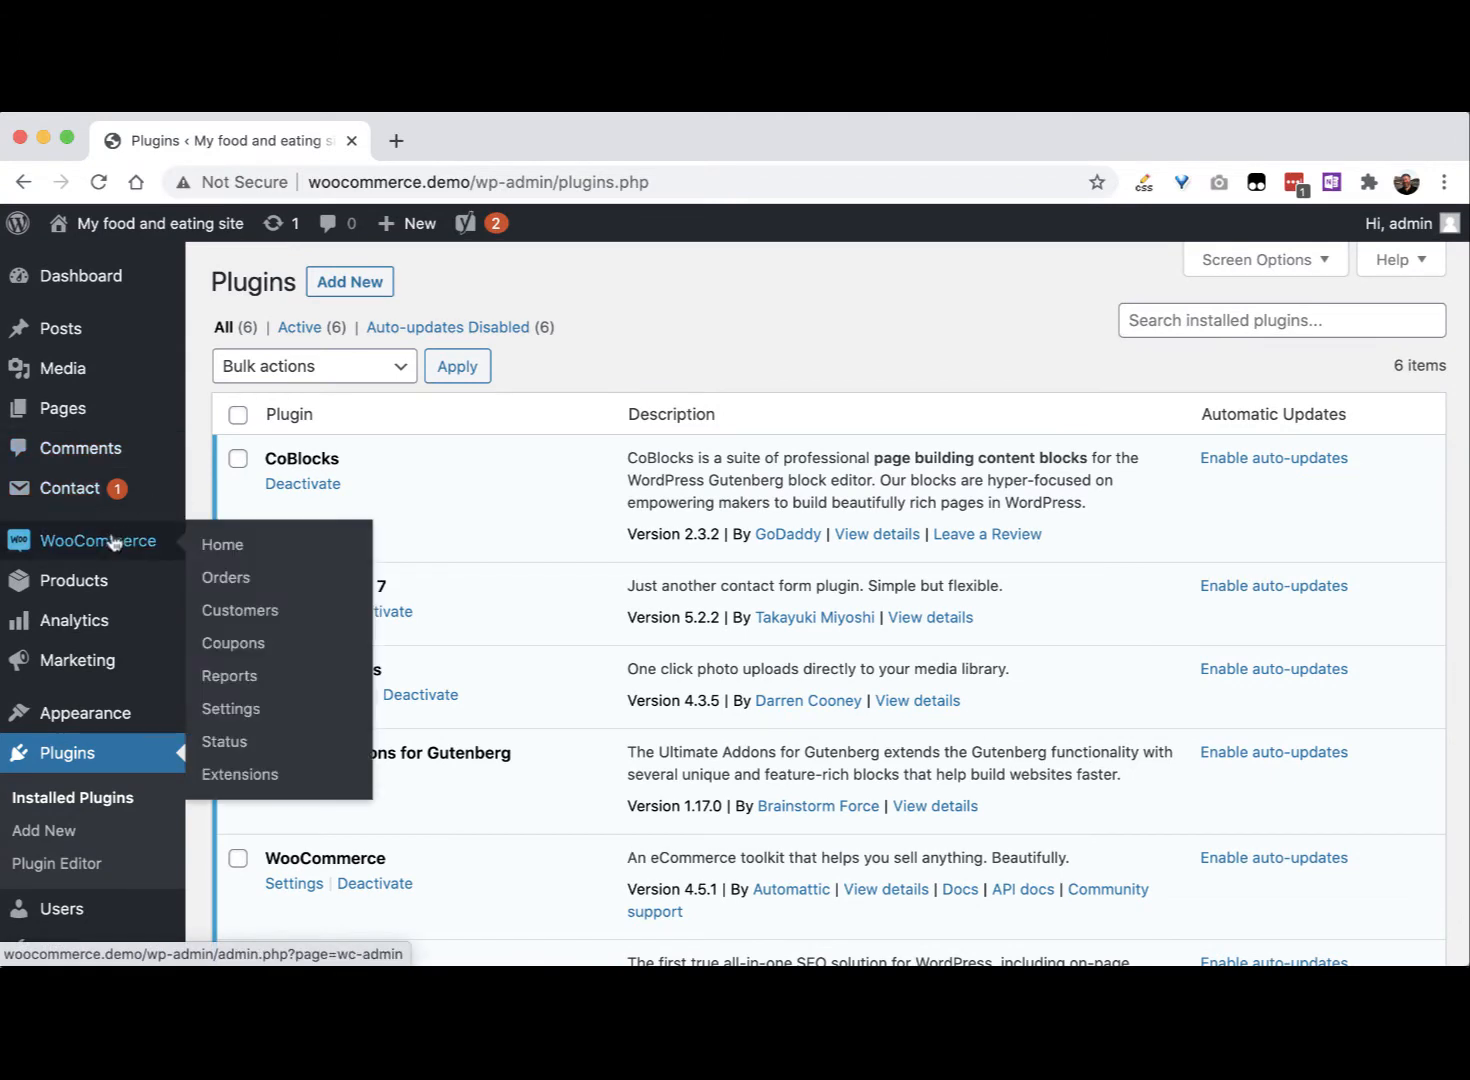
left_click(212, 577)
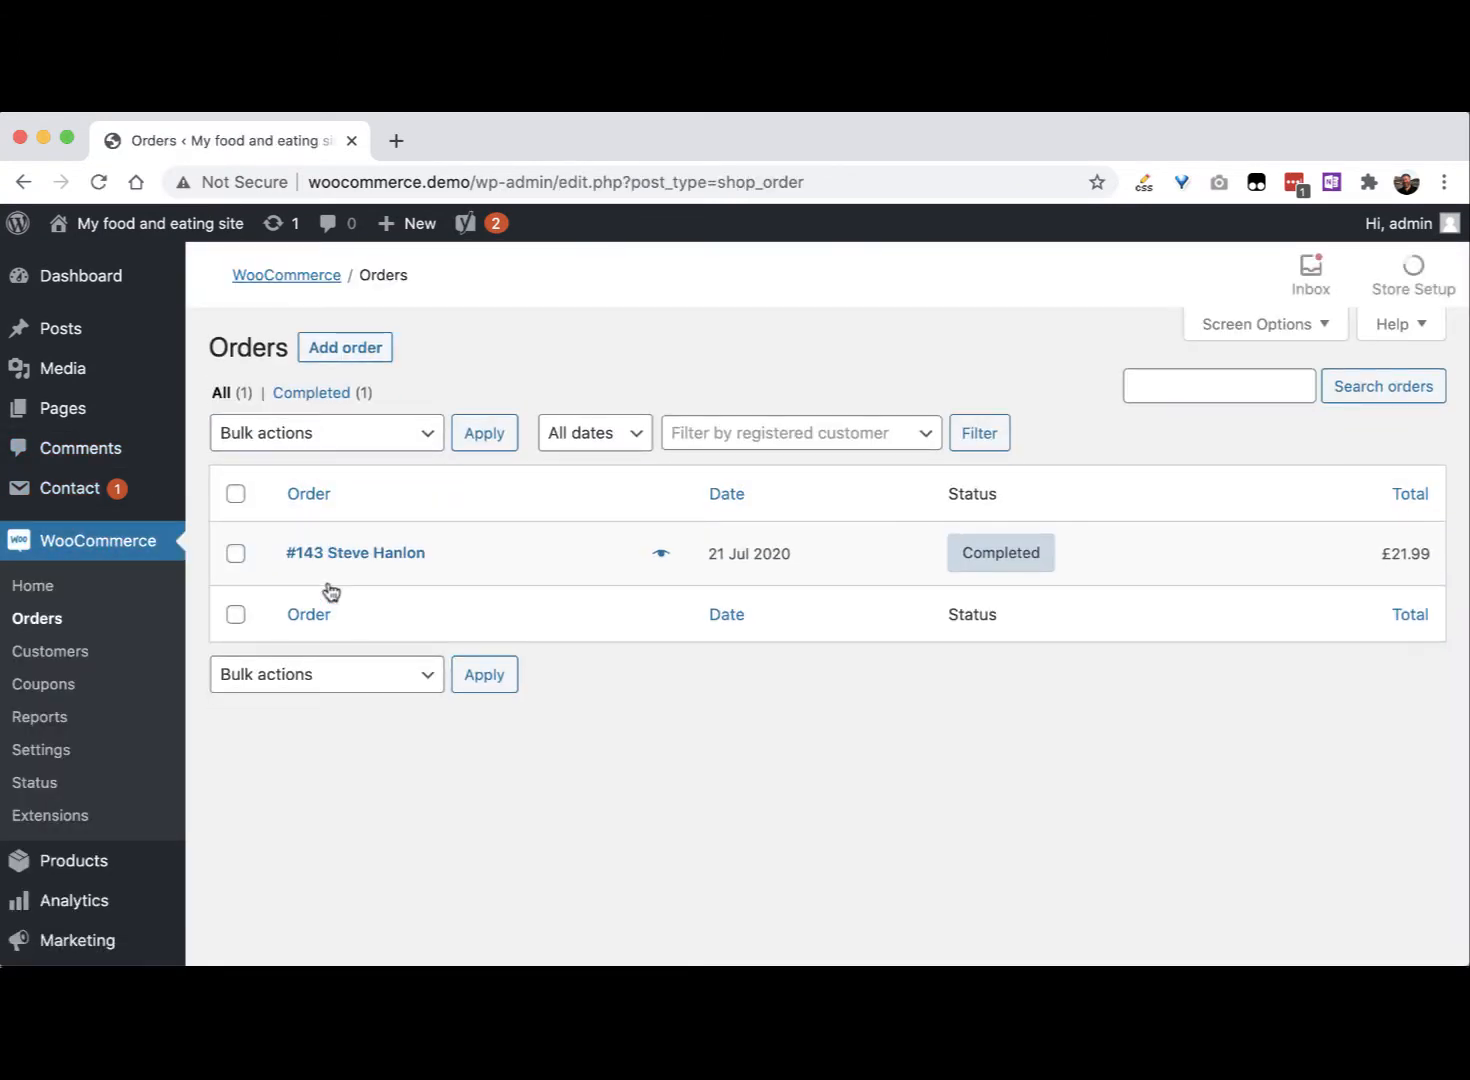
scroll(225, 765, "down", 3)
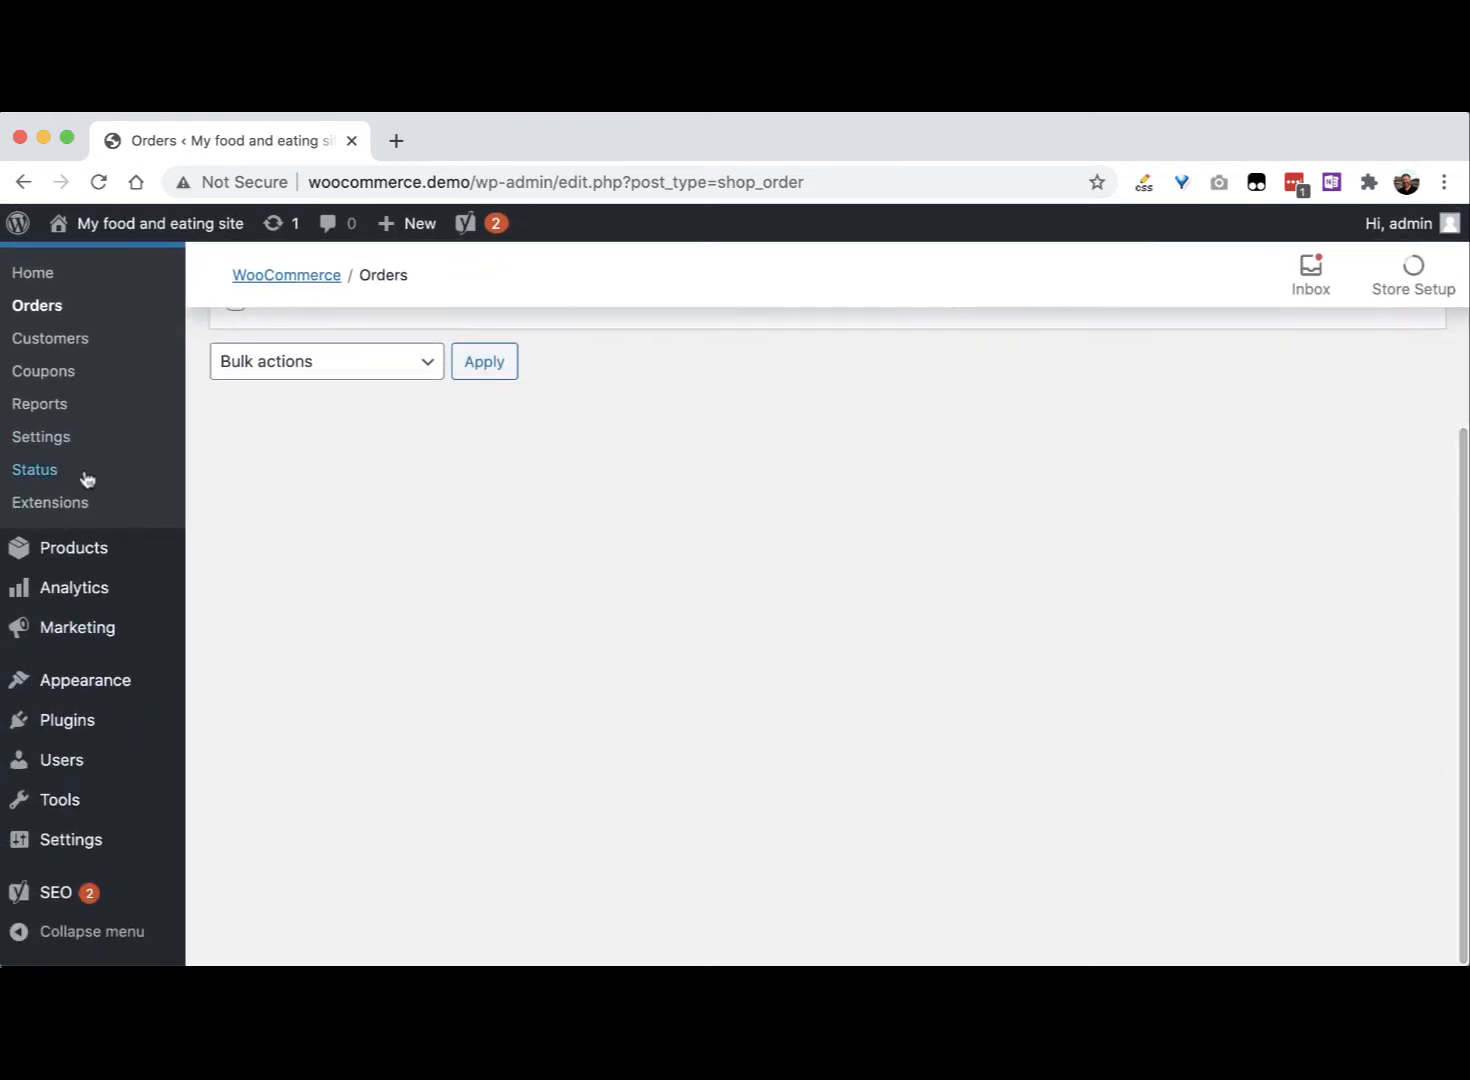
mouse_move(71, 725)
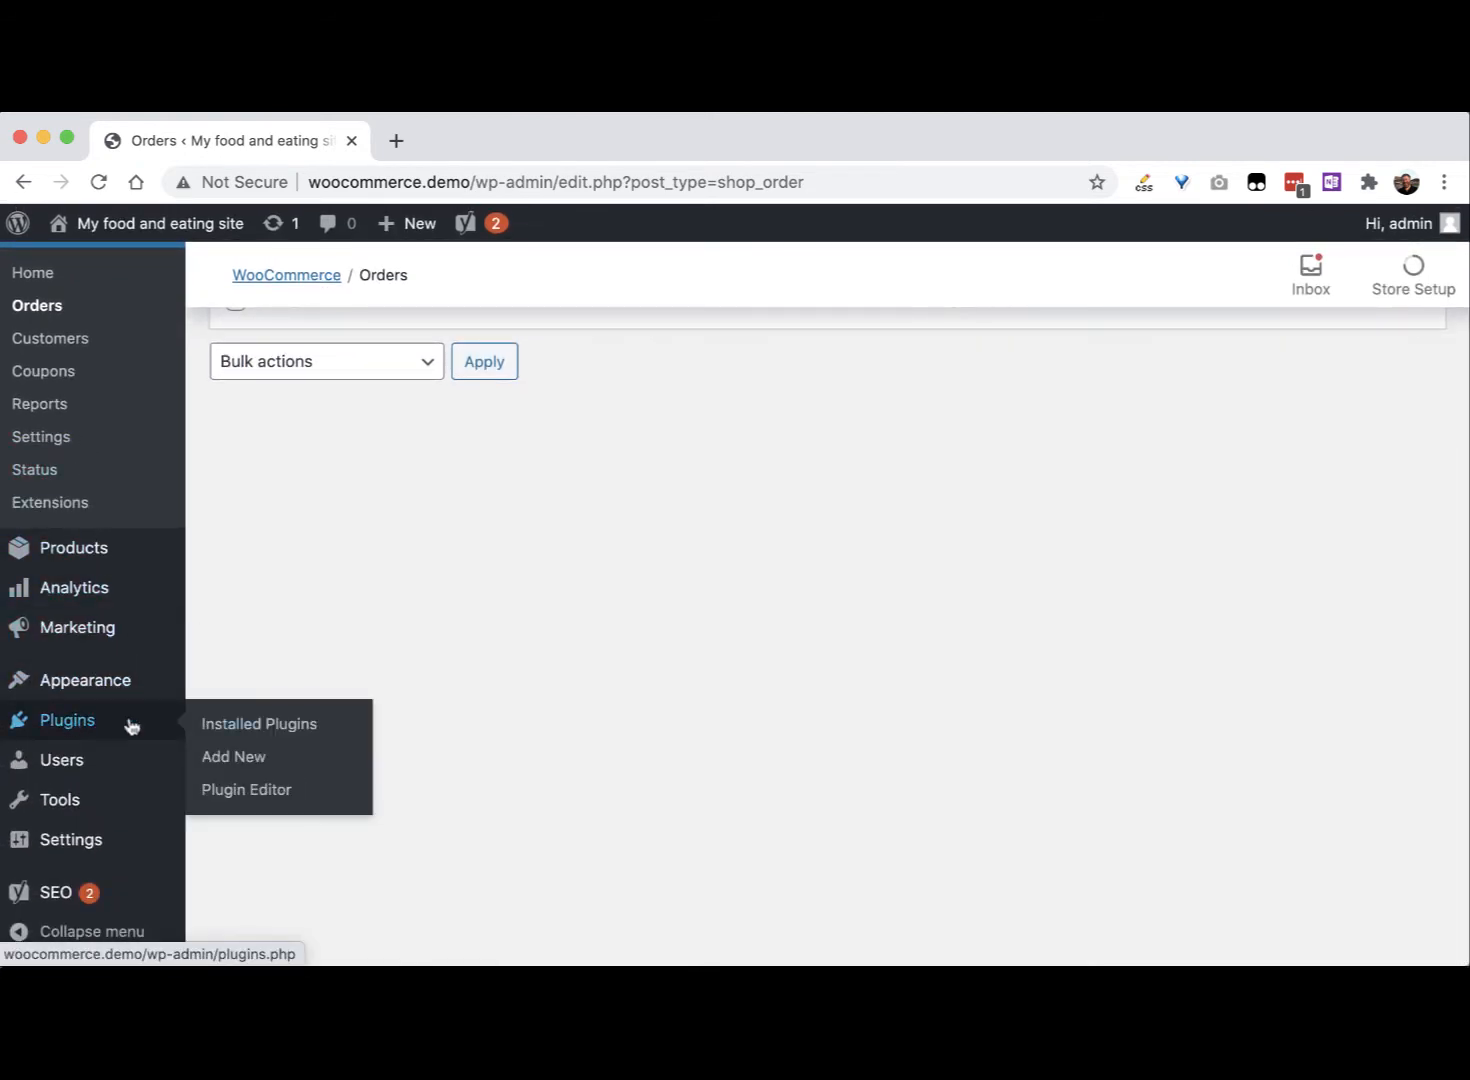
left_click(258, 759)
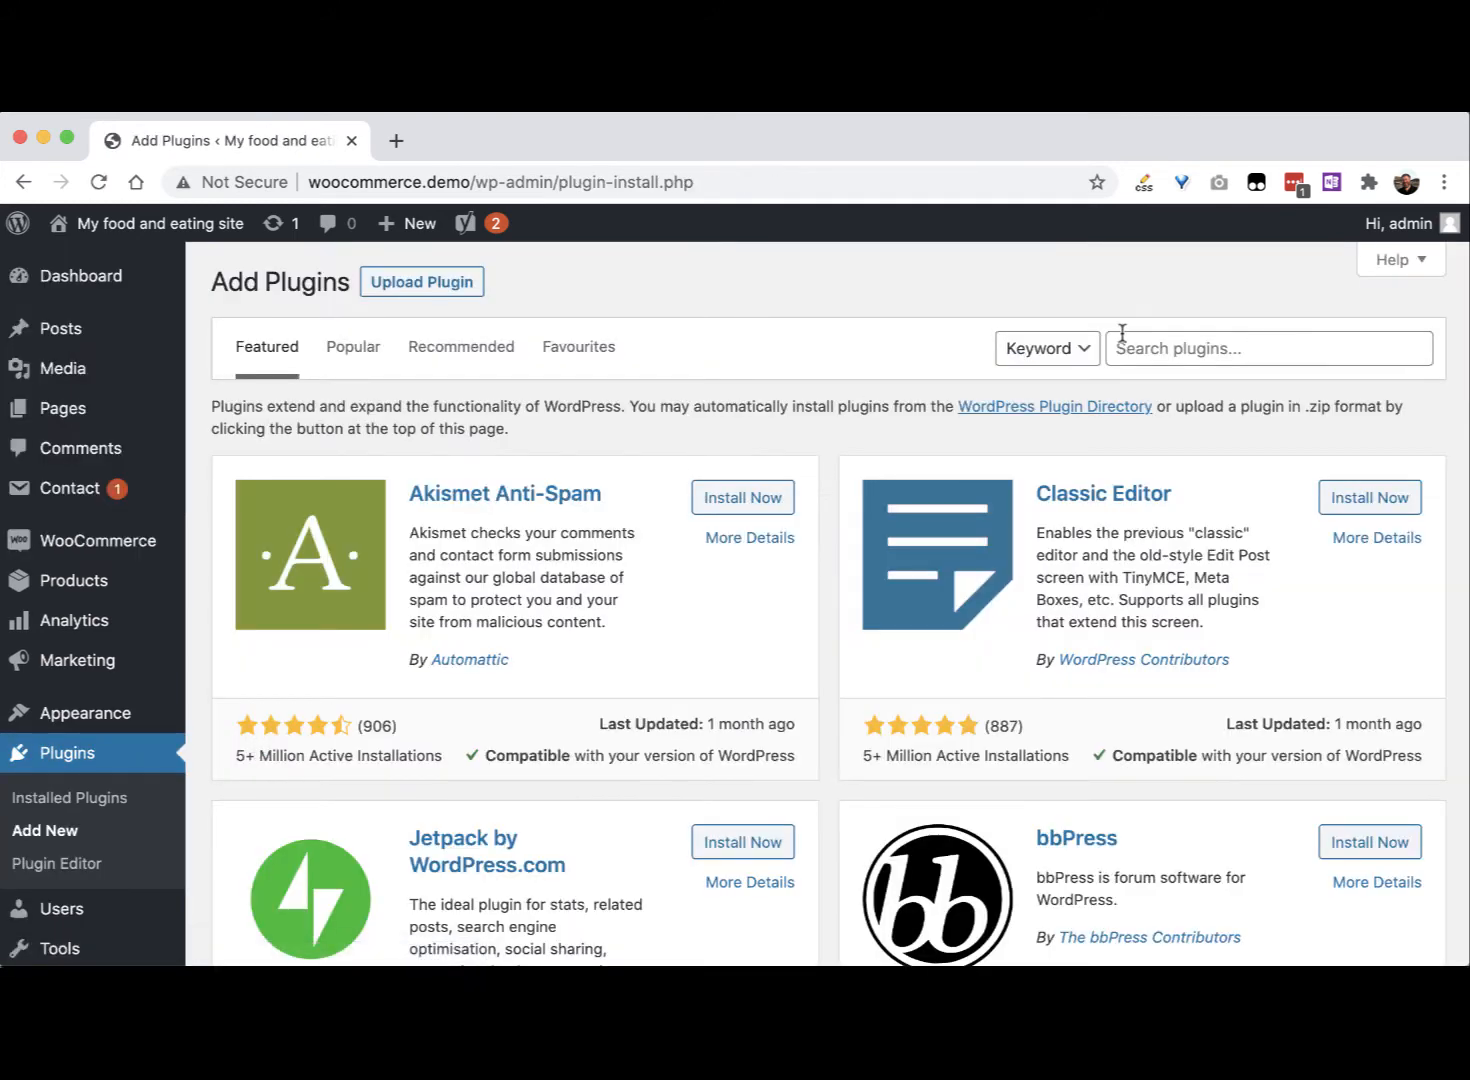
Step: Search for 'updraftplus', then install and activate UpdraftPlus WordPress Backup Plugin
left_click(1178, 346)
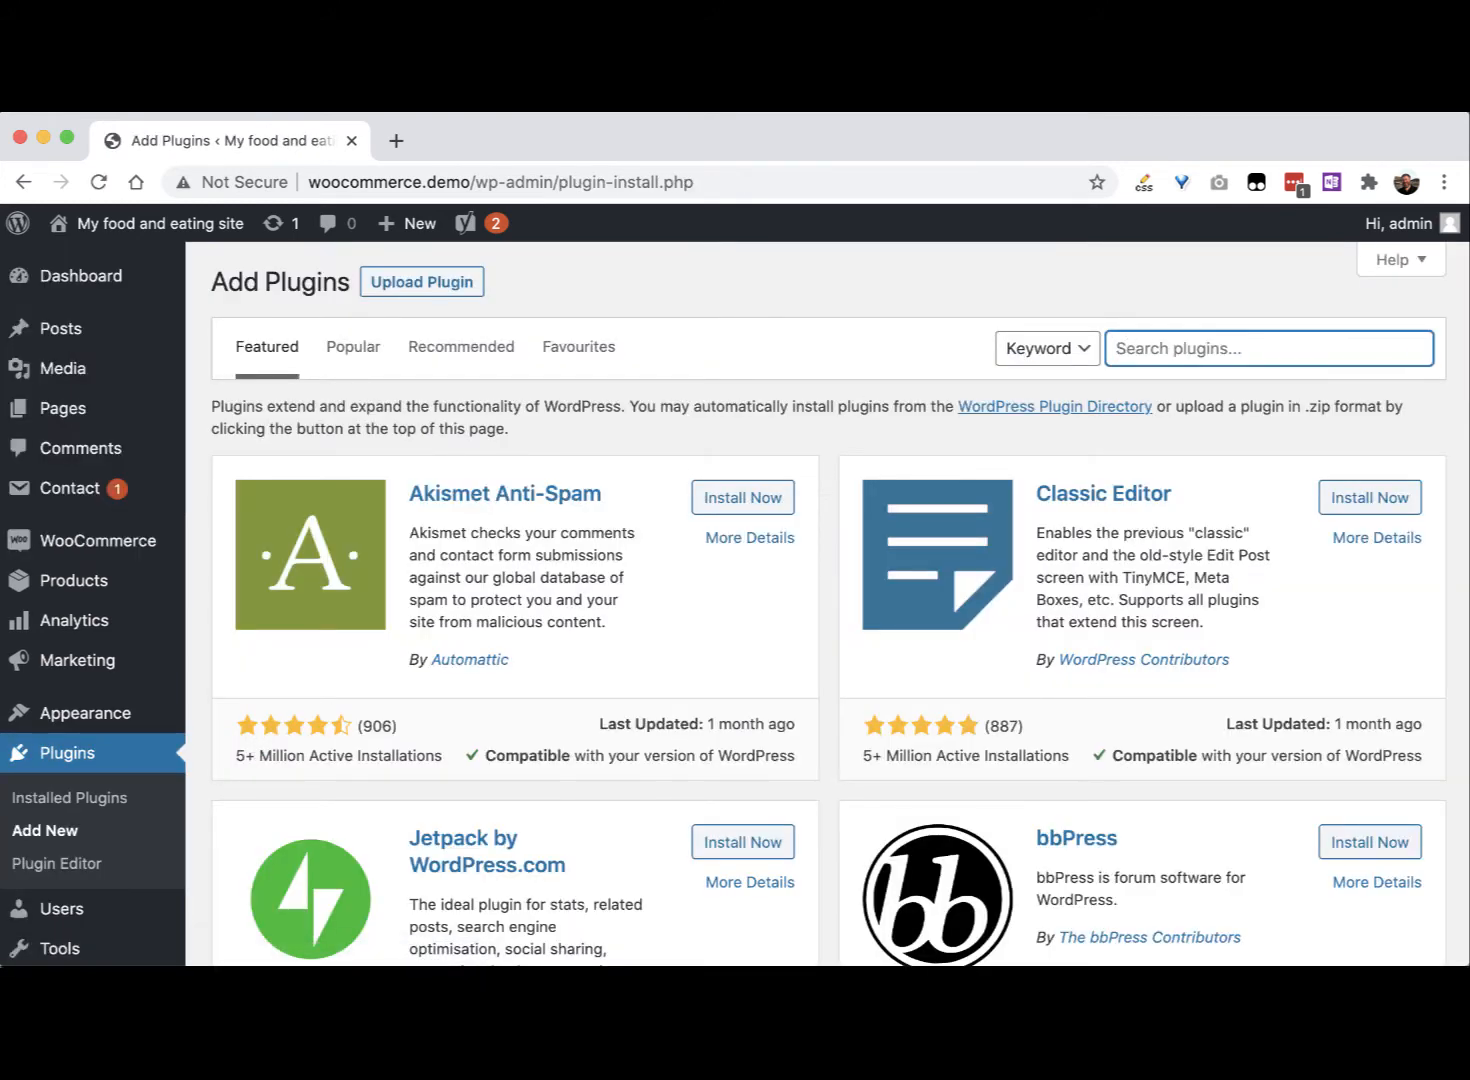
type("updraftplus")
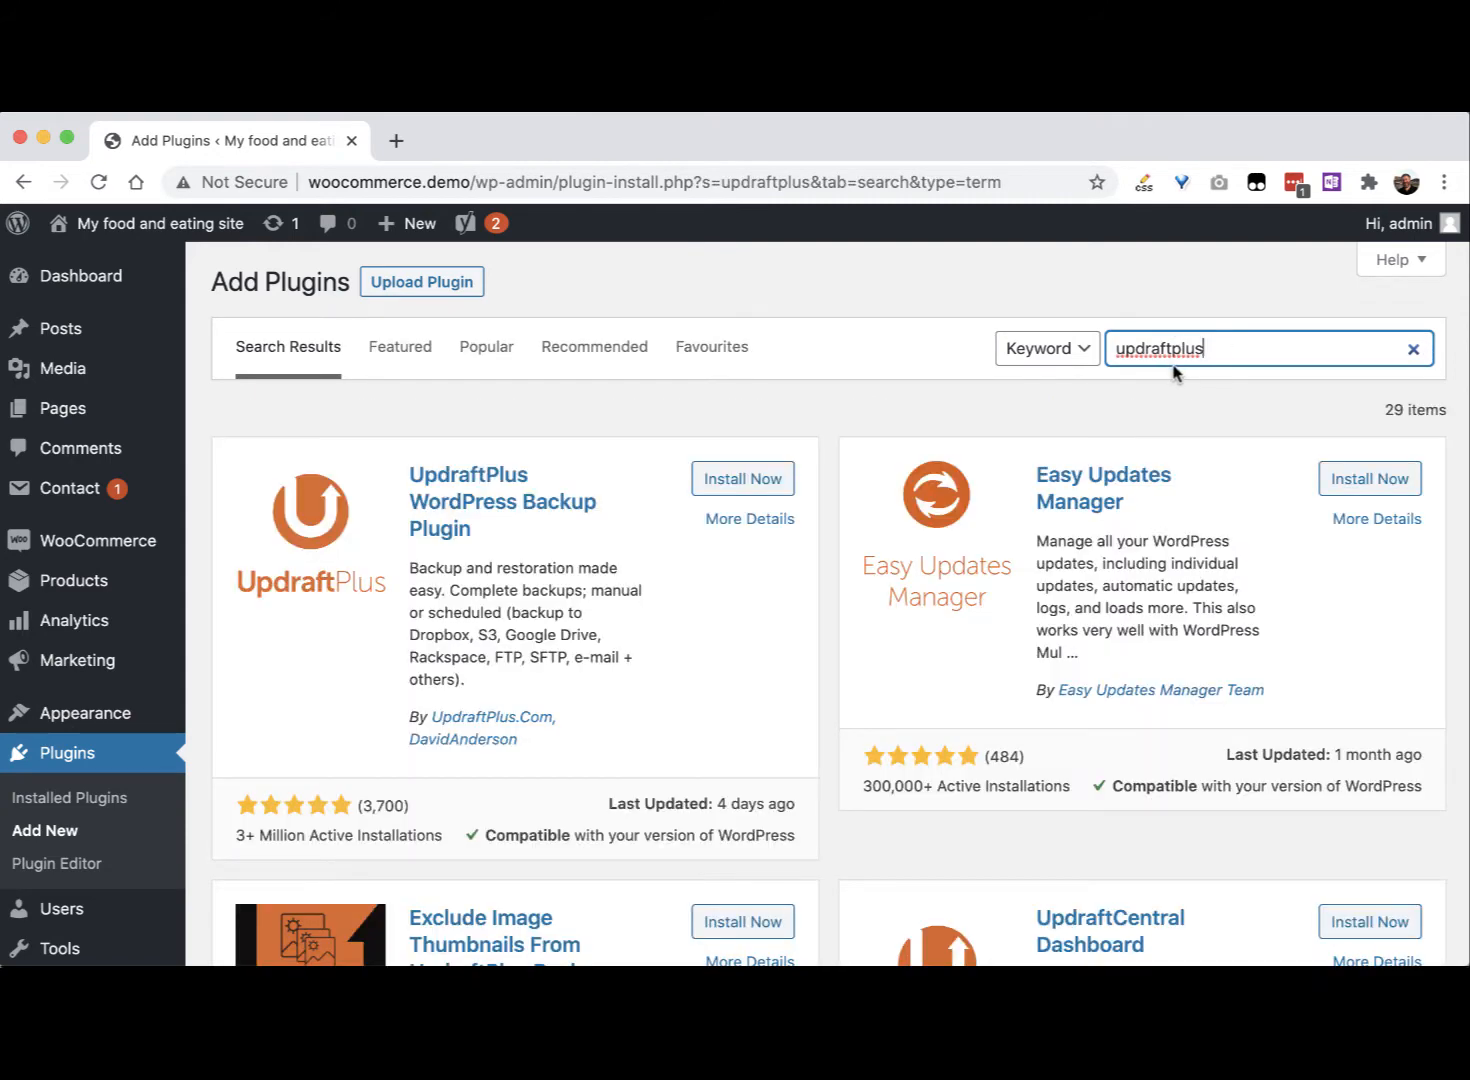
left_click(778, 484)
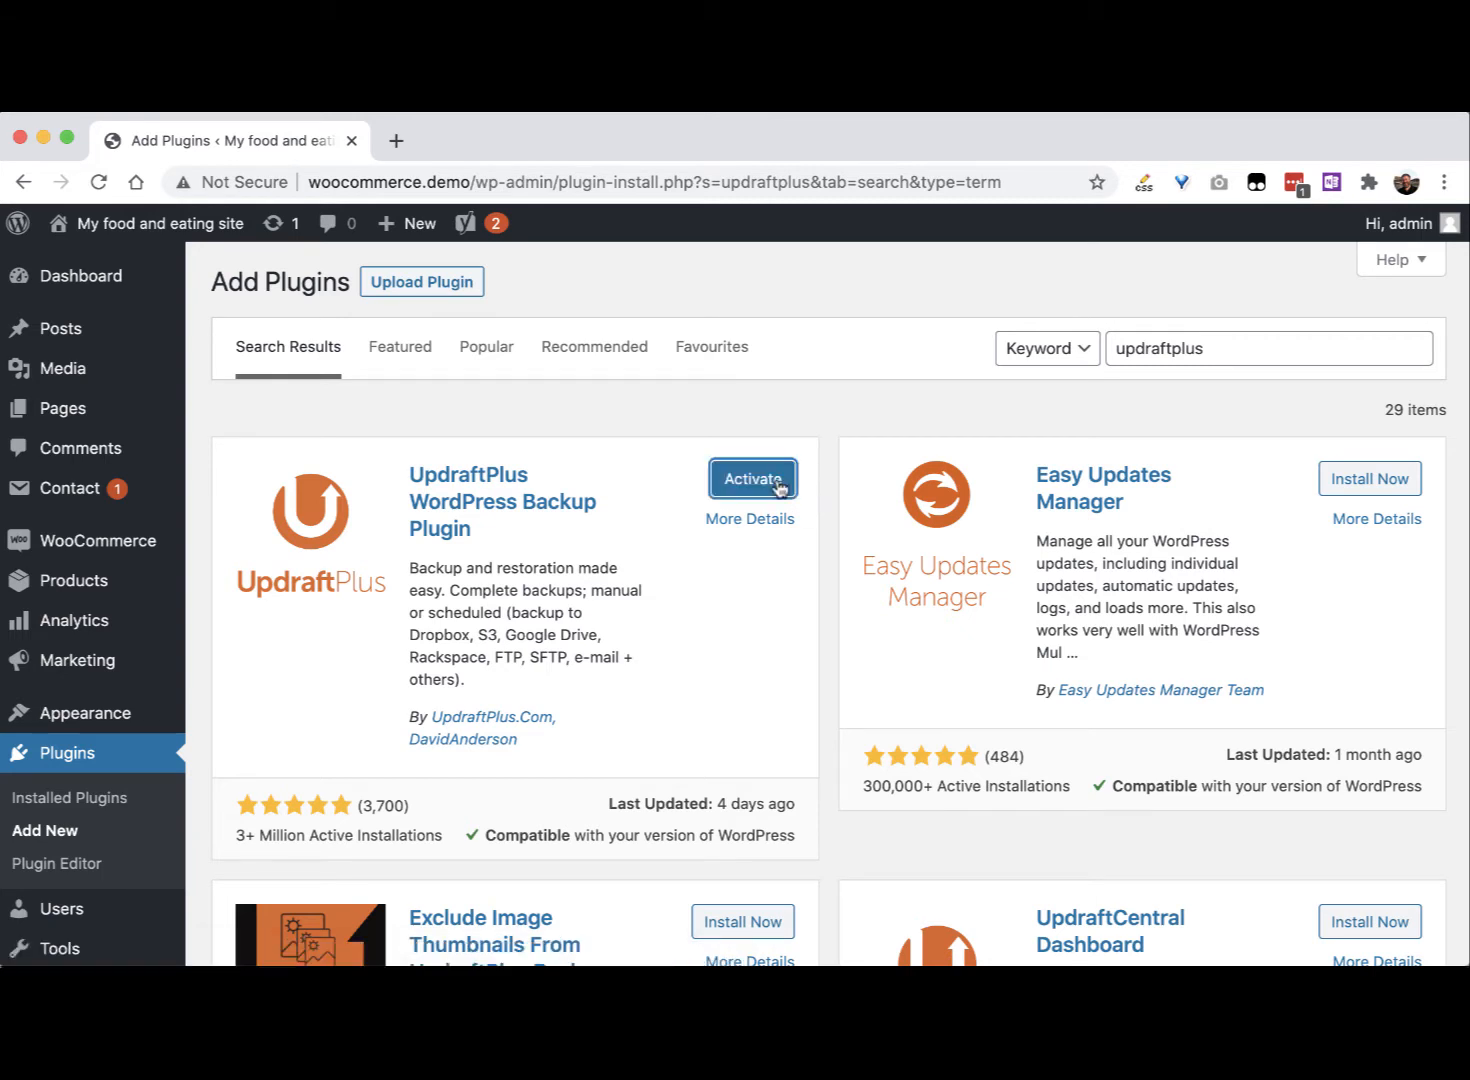
left_click(768, 484)
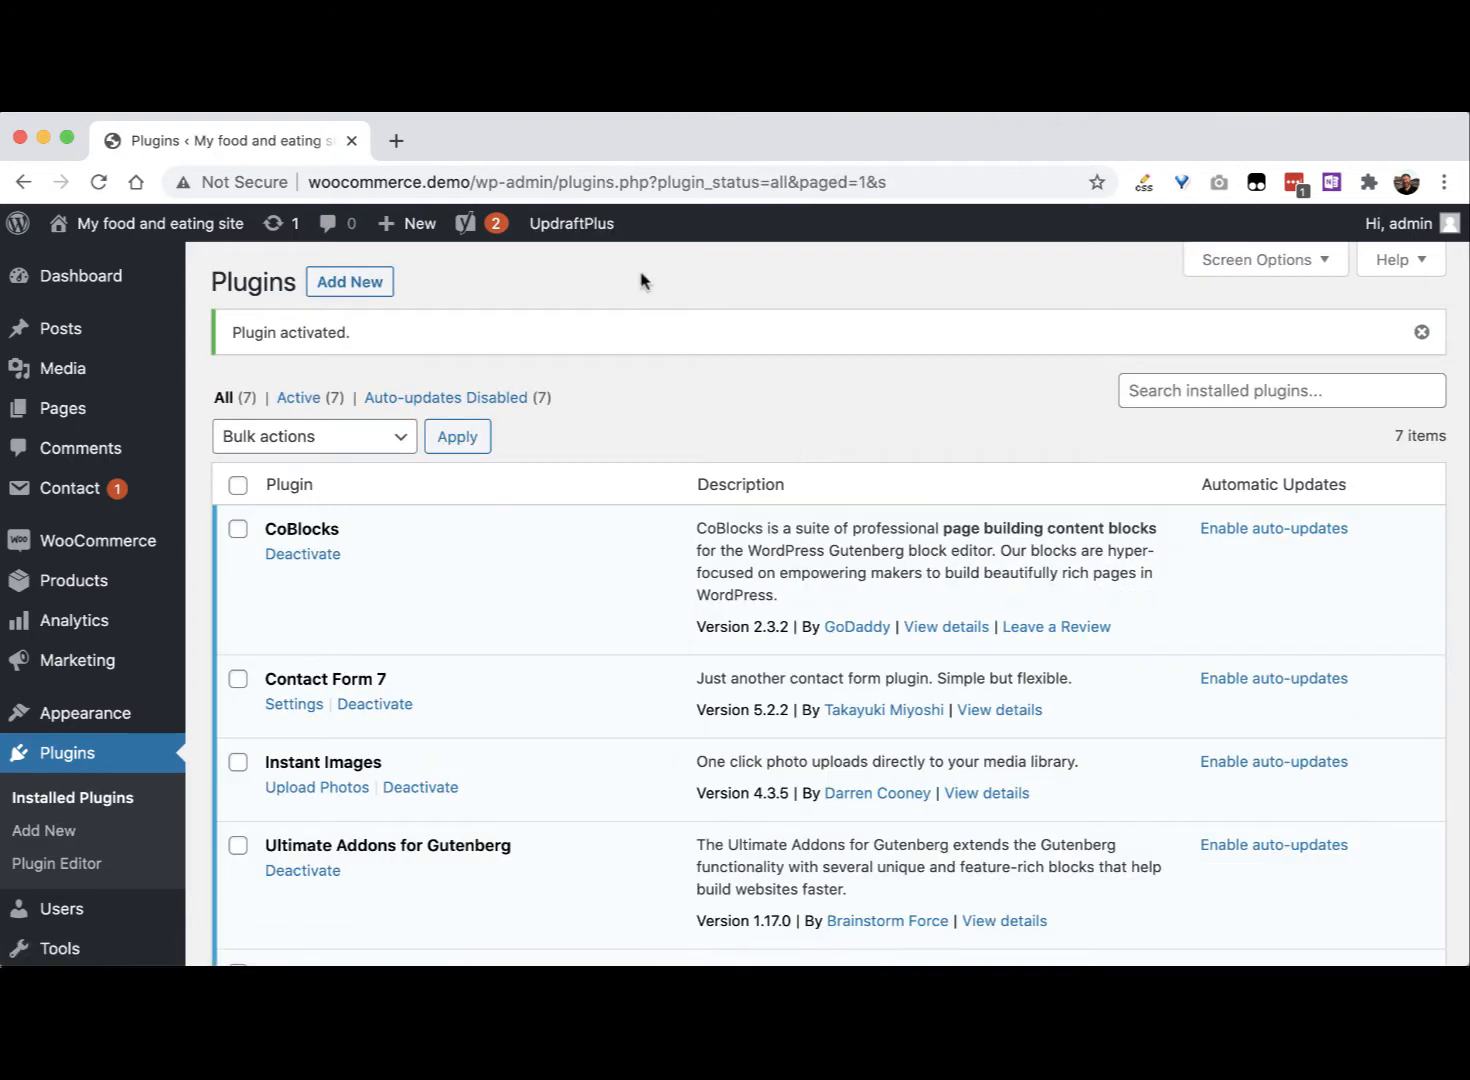
Step: Go to Settings > UpdraftPlus Backups, Backup / Restore, and scroll to the empty Existing backups list
mouse_move(594, 226)
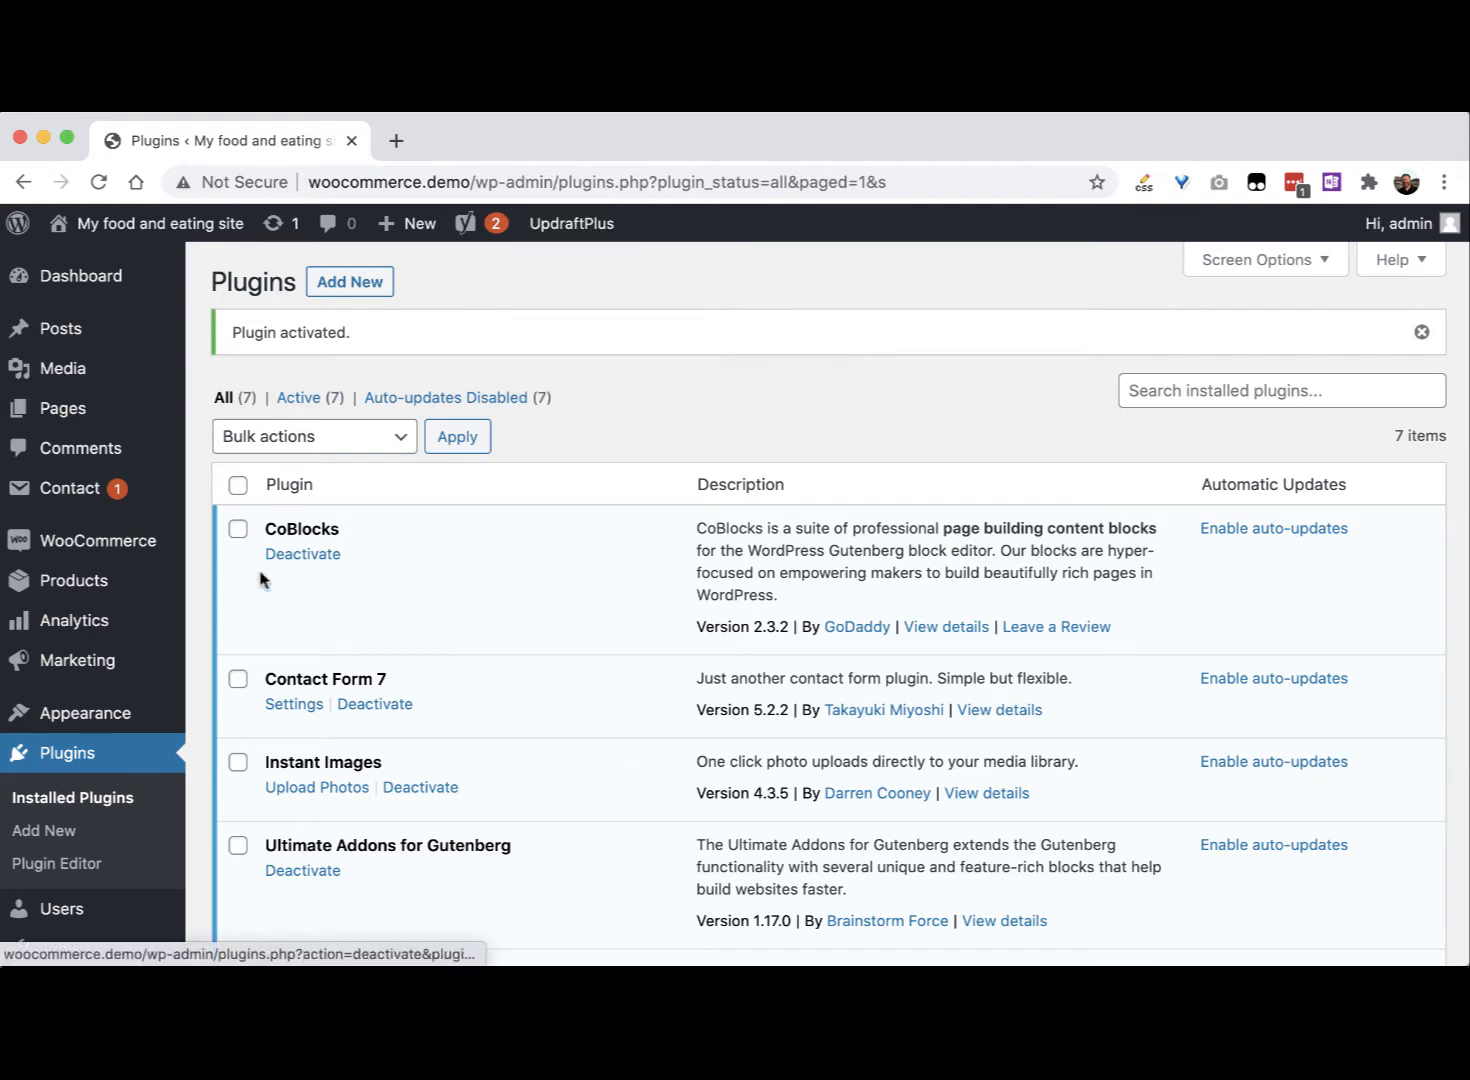
scroll(157, 837, "down", 5)
mouse_move(164, 837)
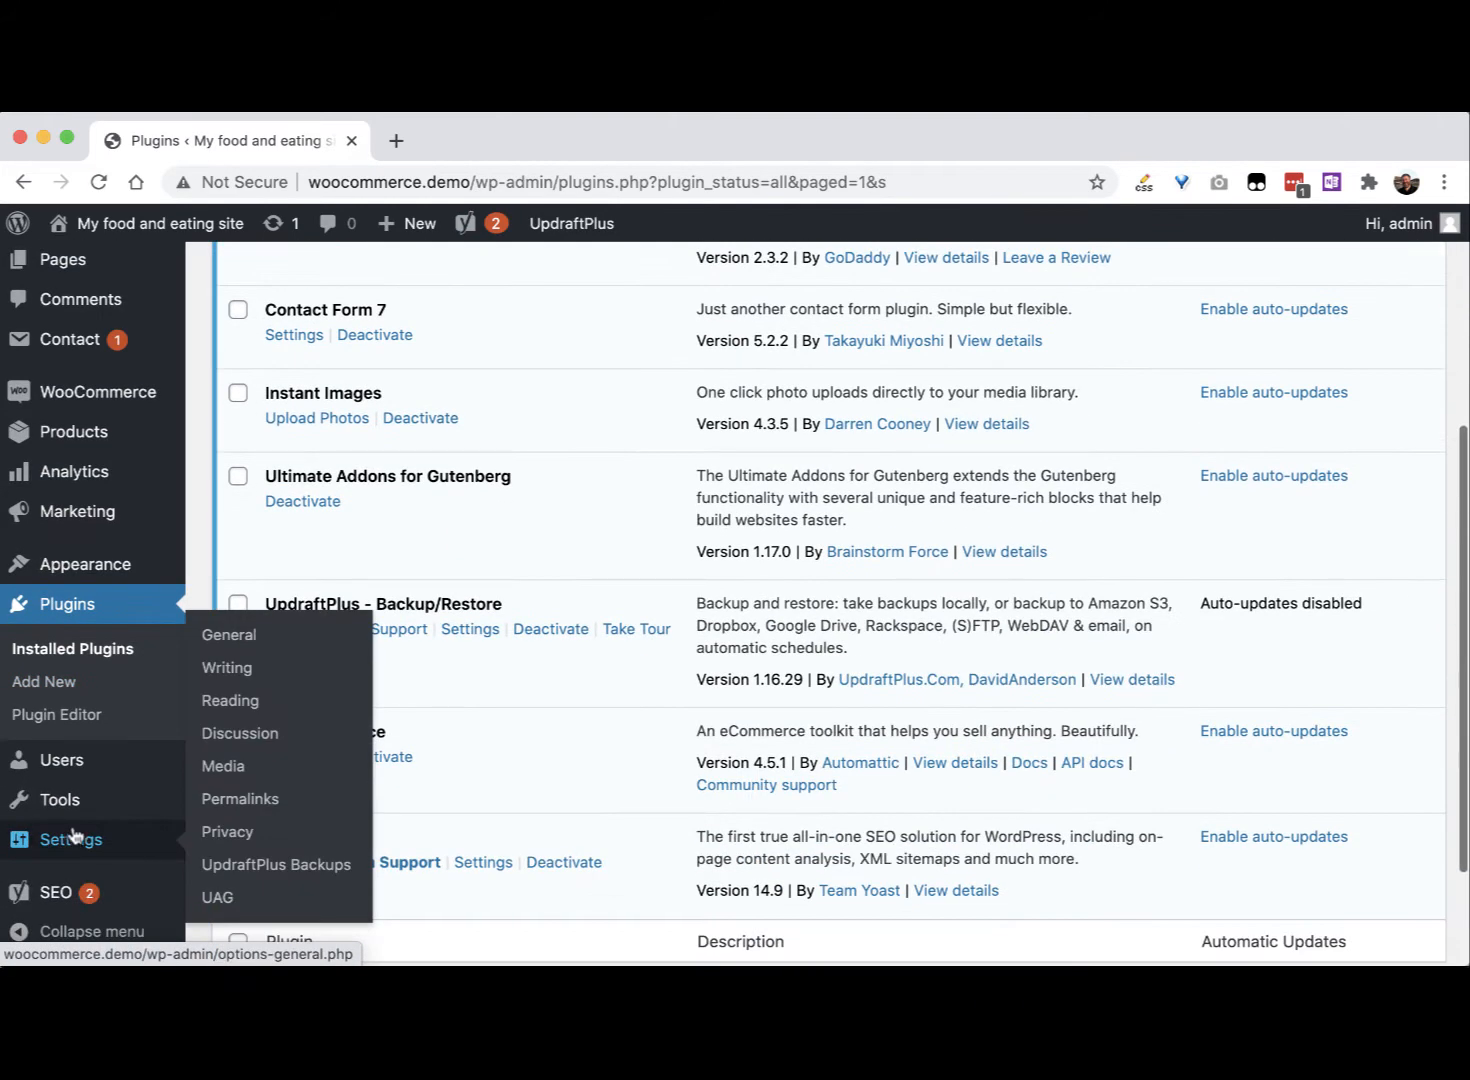
left_click(308, 866)
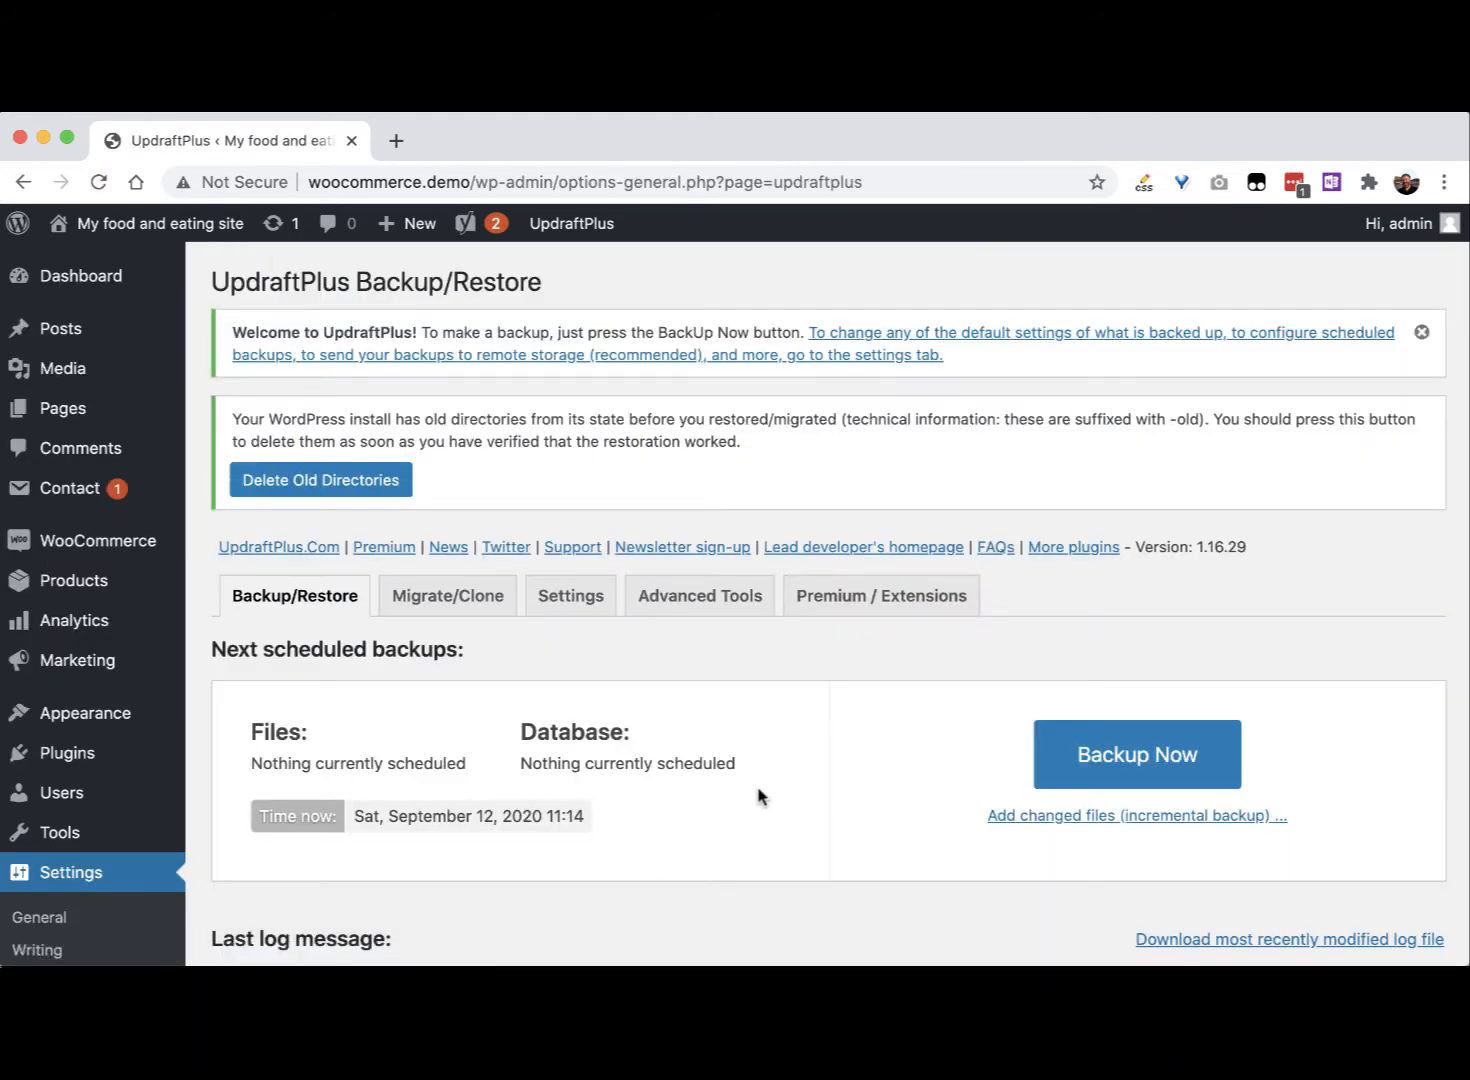
scroll(757, 795, "down", 3)
scroll(757, 795, "up", 3)
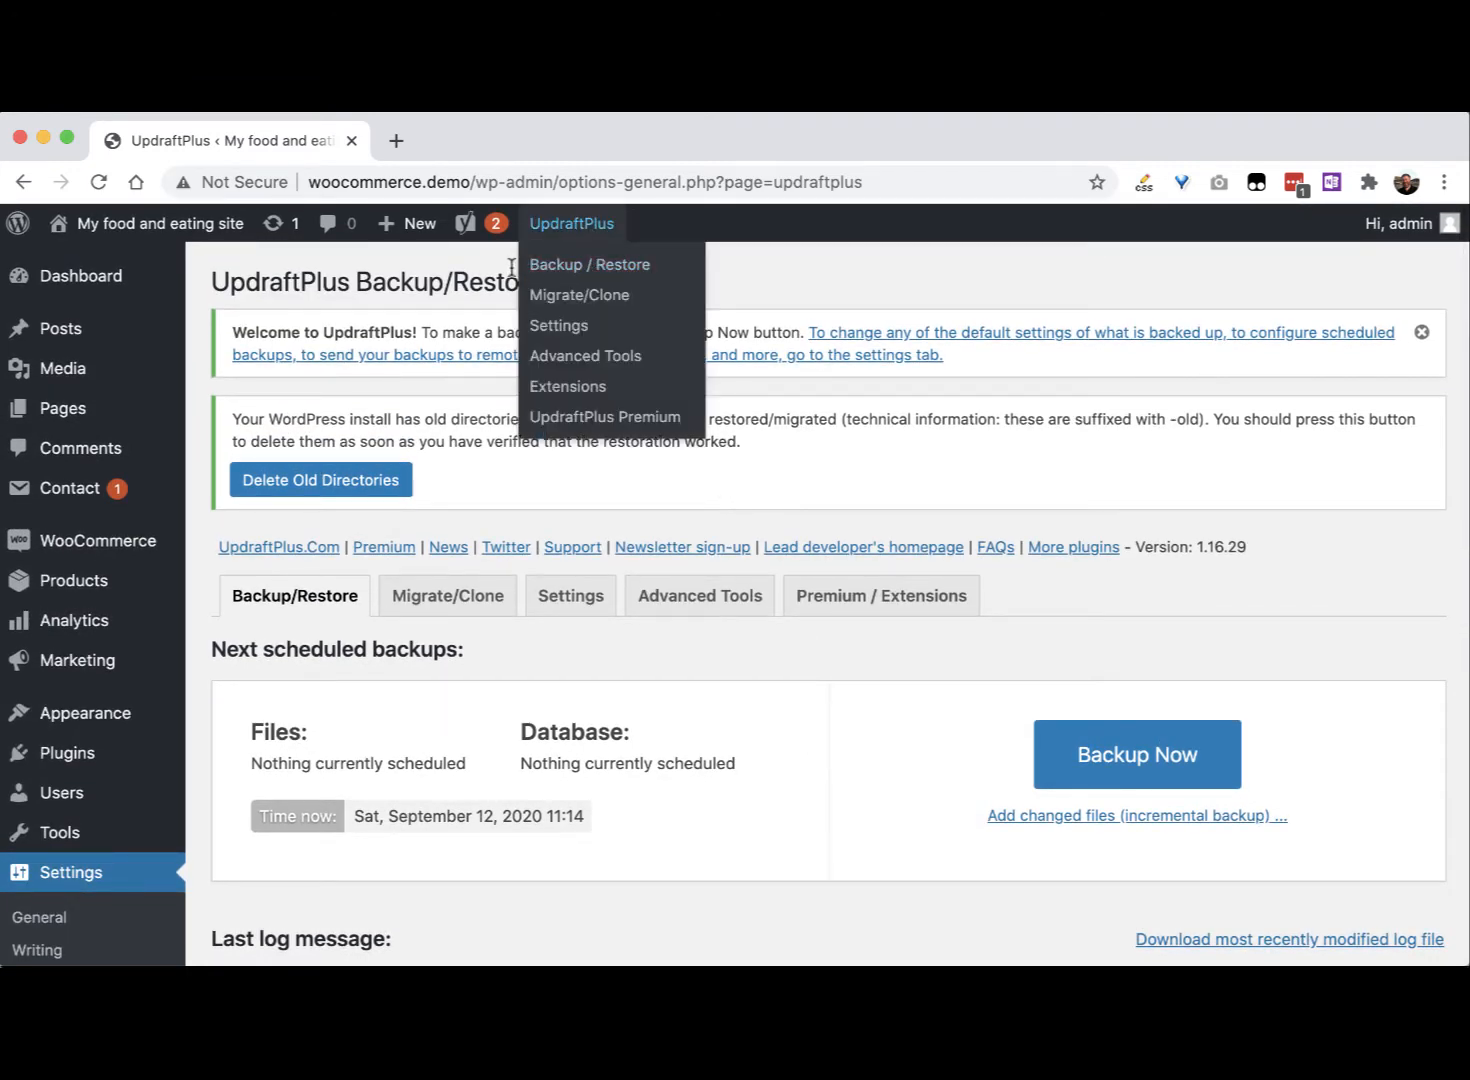
left_click(621, 265)
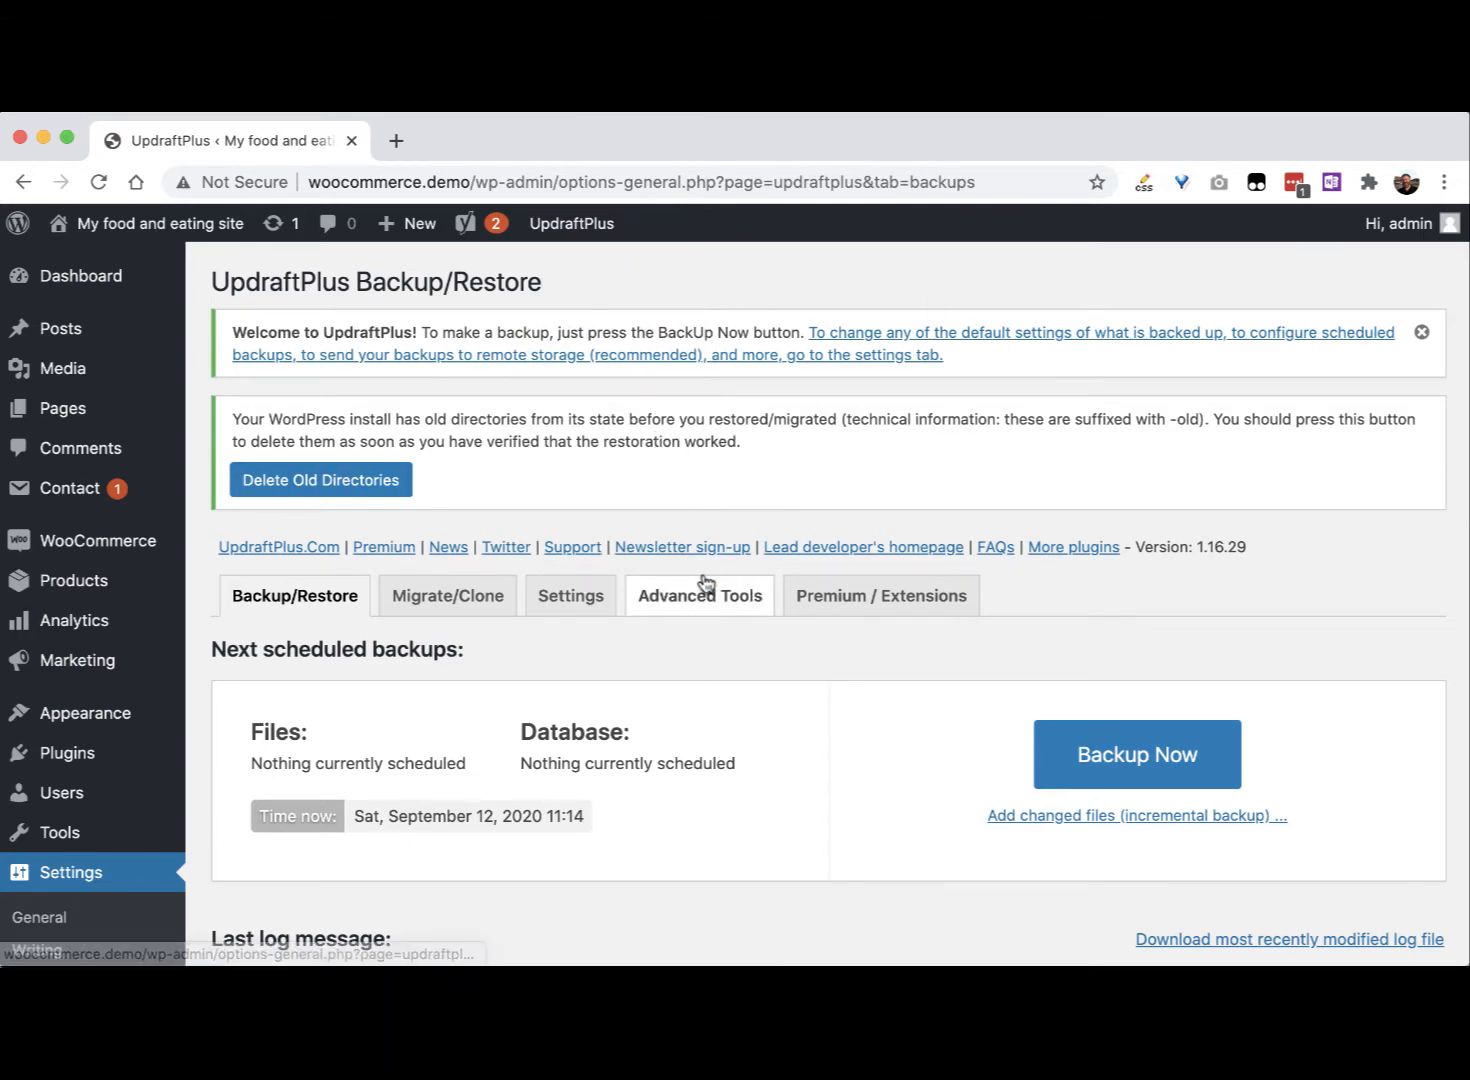
scroll(702, 584, "down", 5)
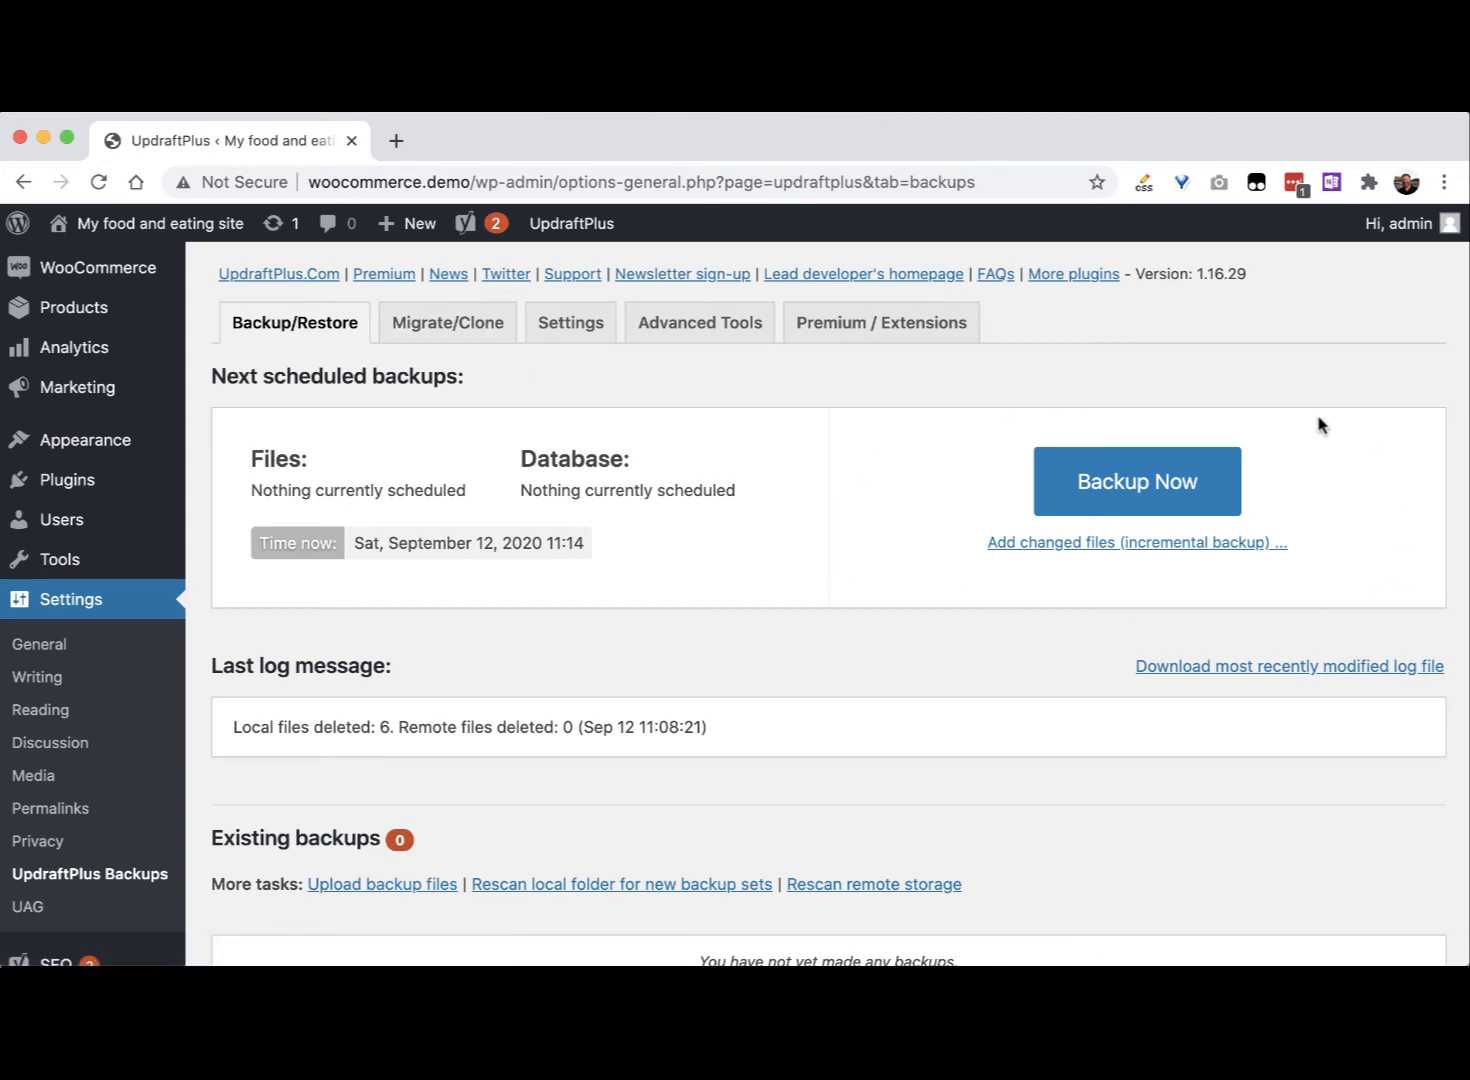
Step: Run Backup Now with database and files included, then close the finished message
left_click(1122, 488)
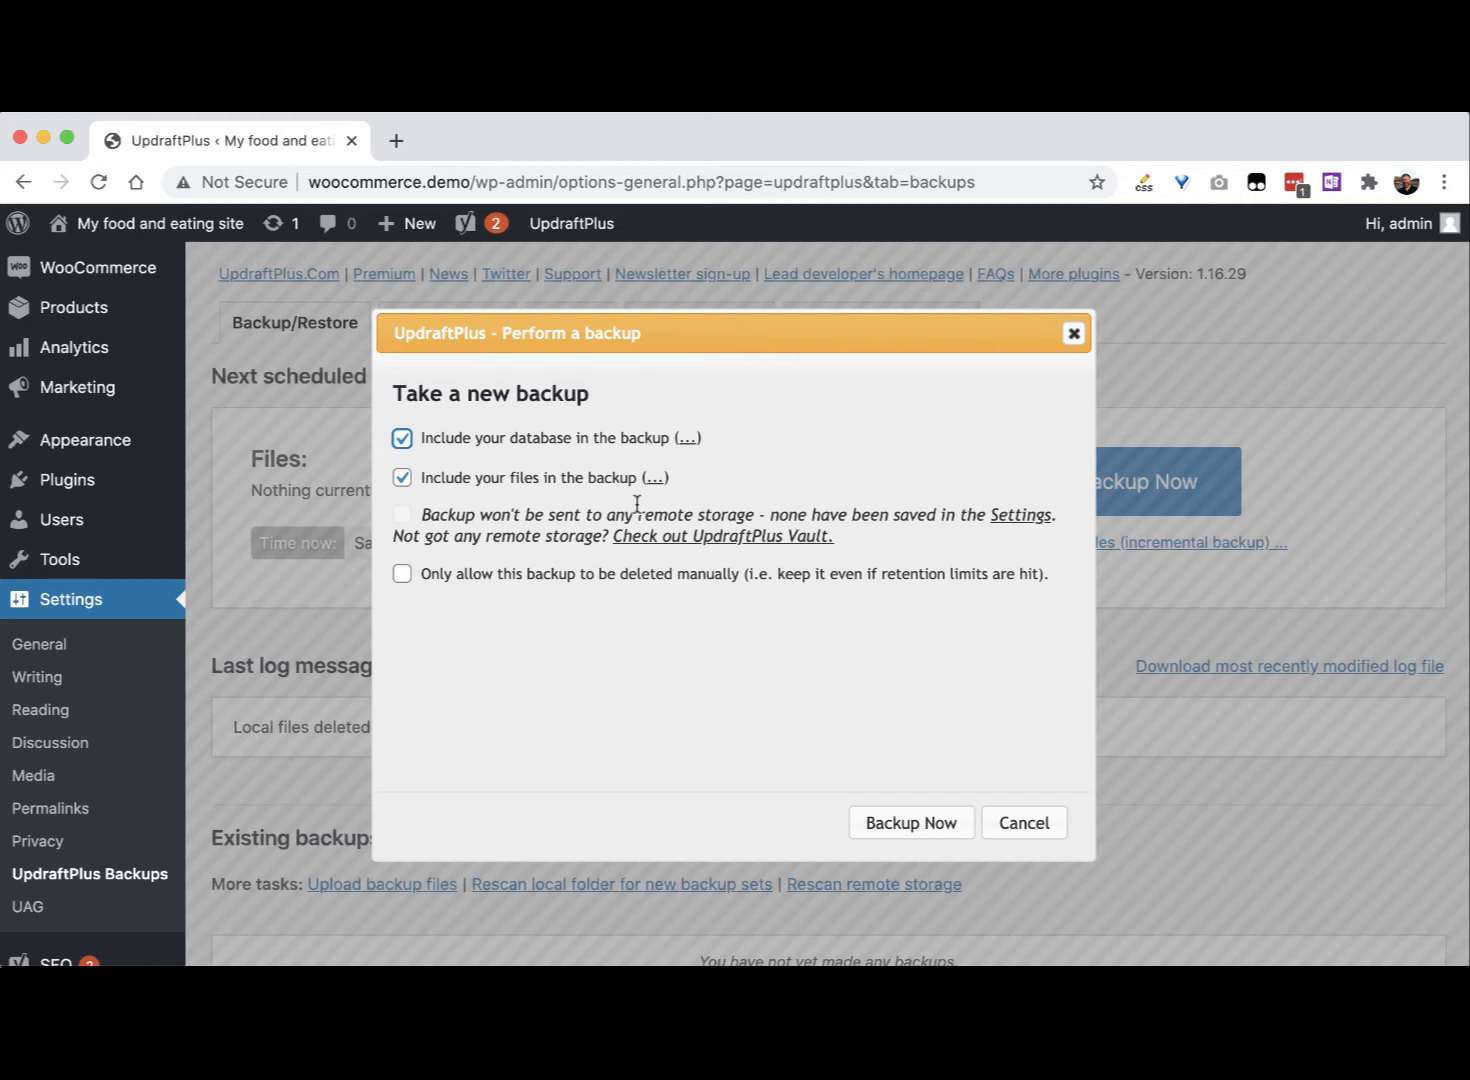
left_click(944, 838)
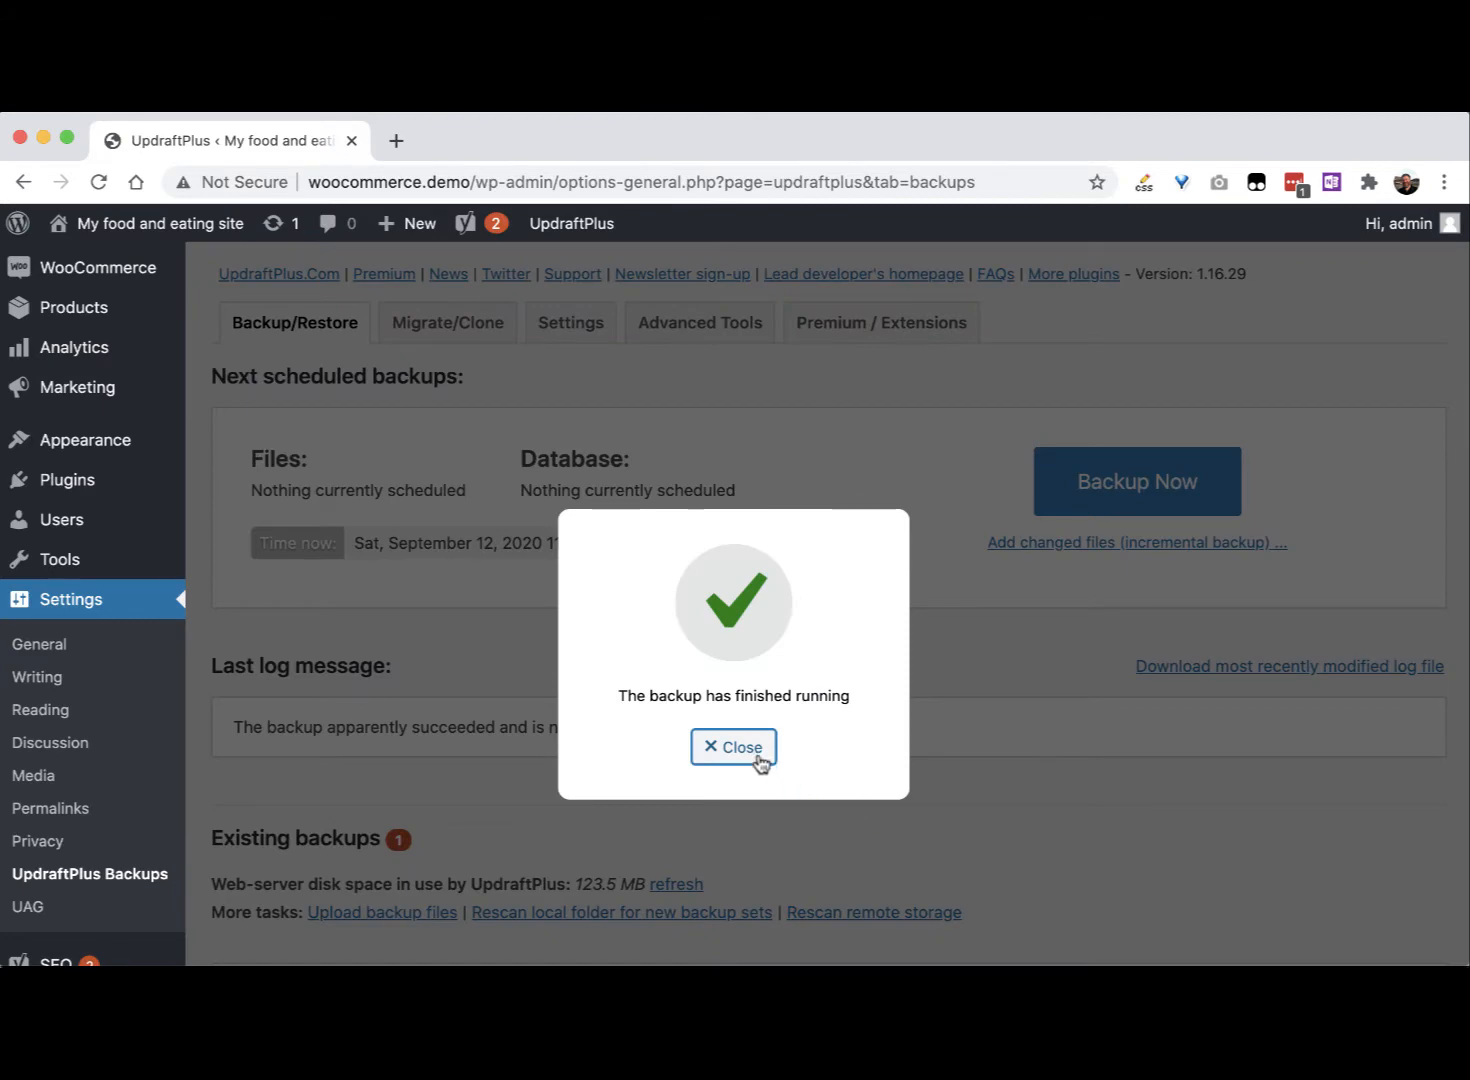
left_click(757, 757)
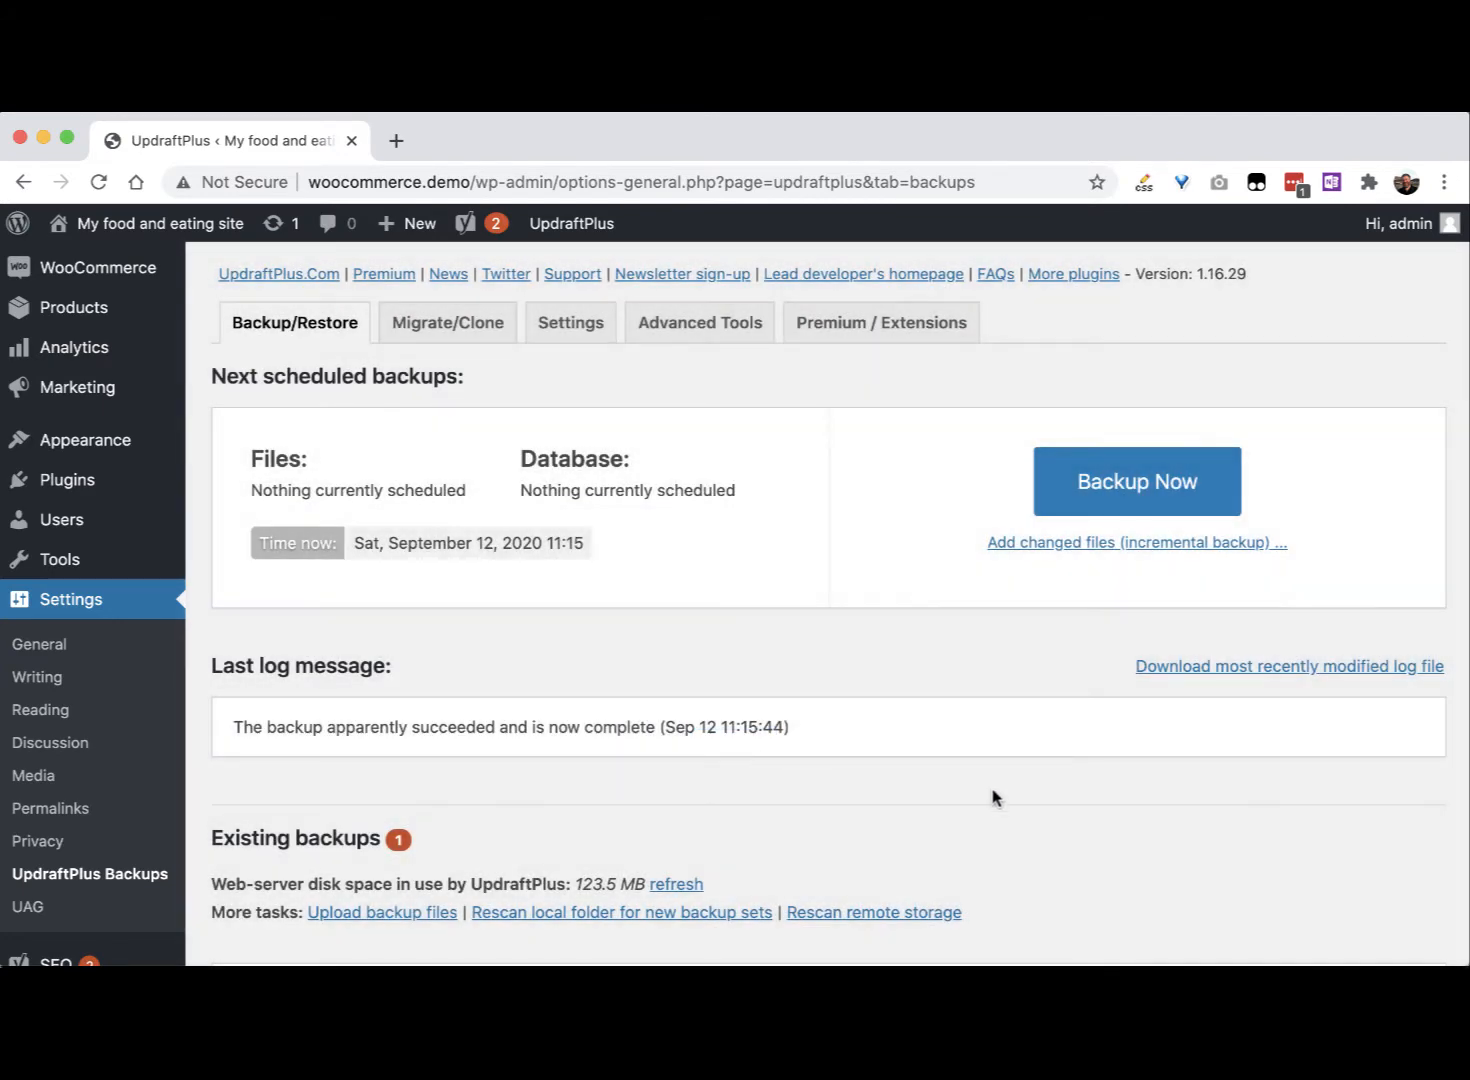
Step: Confirm the new backup is listed, then switch to Finder's wp-content/updraft folder
scroll(993, 797, "down", 3)
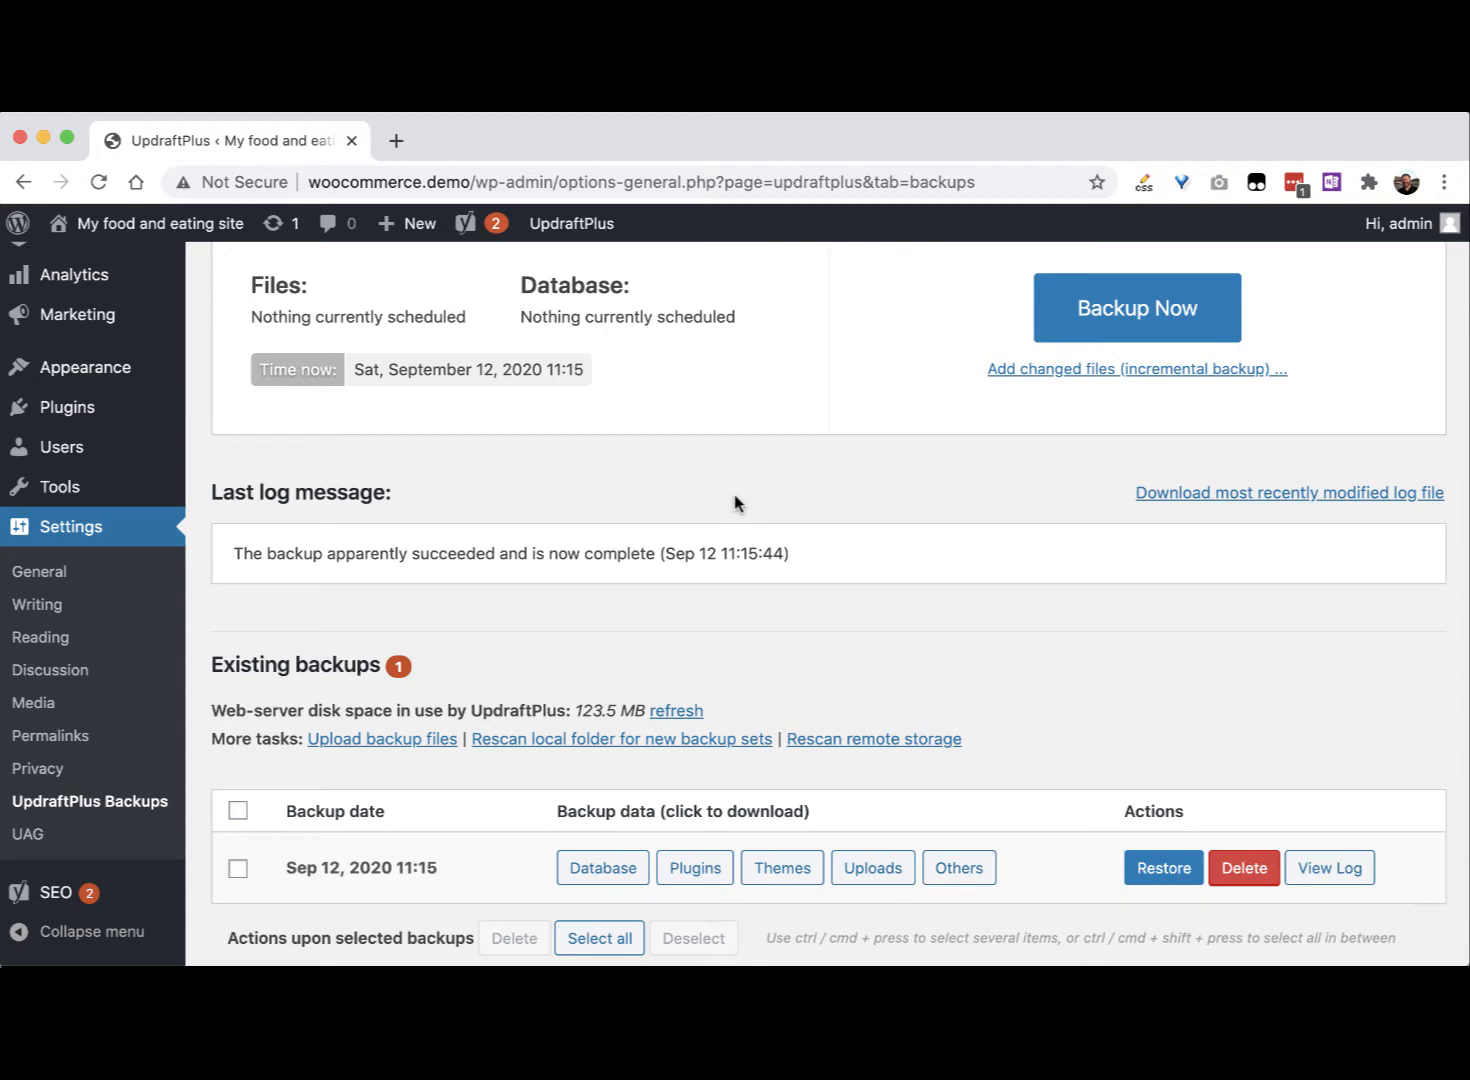
key("super+Tab")
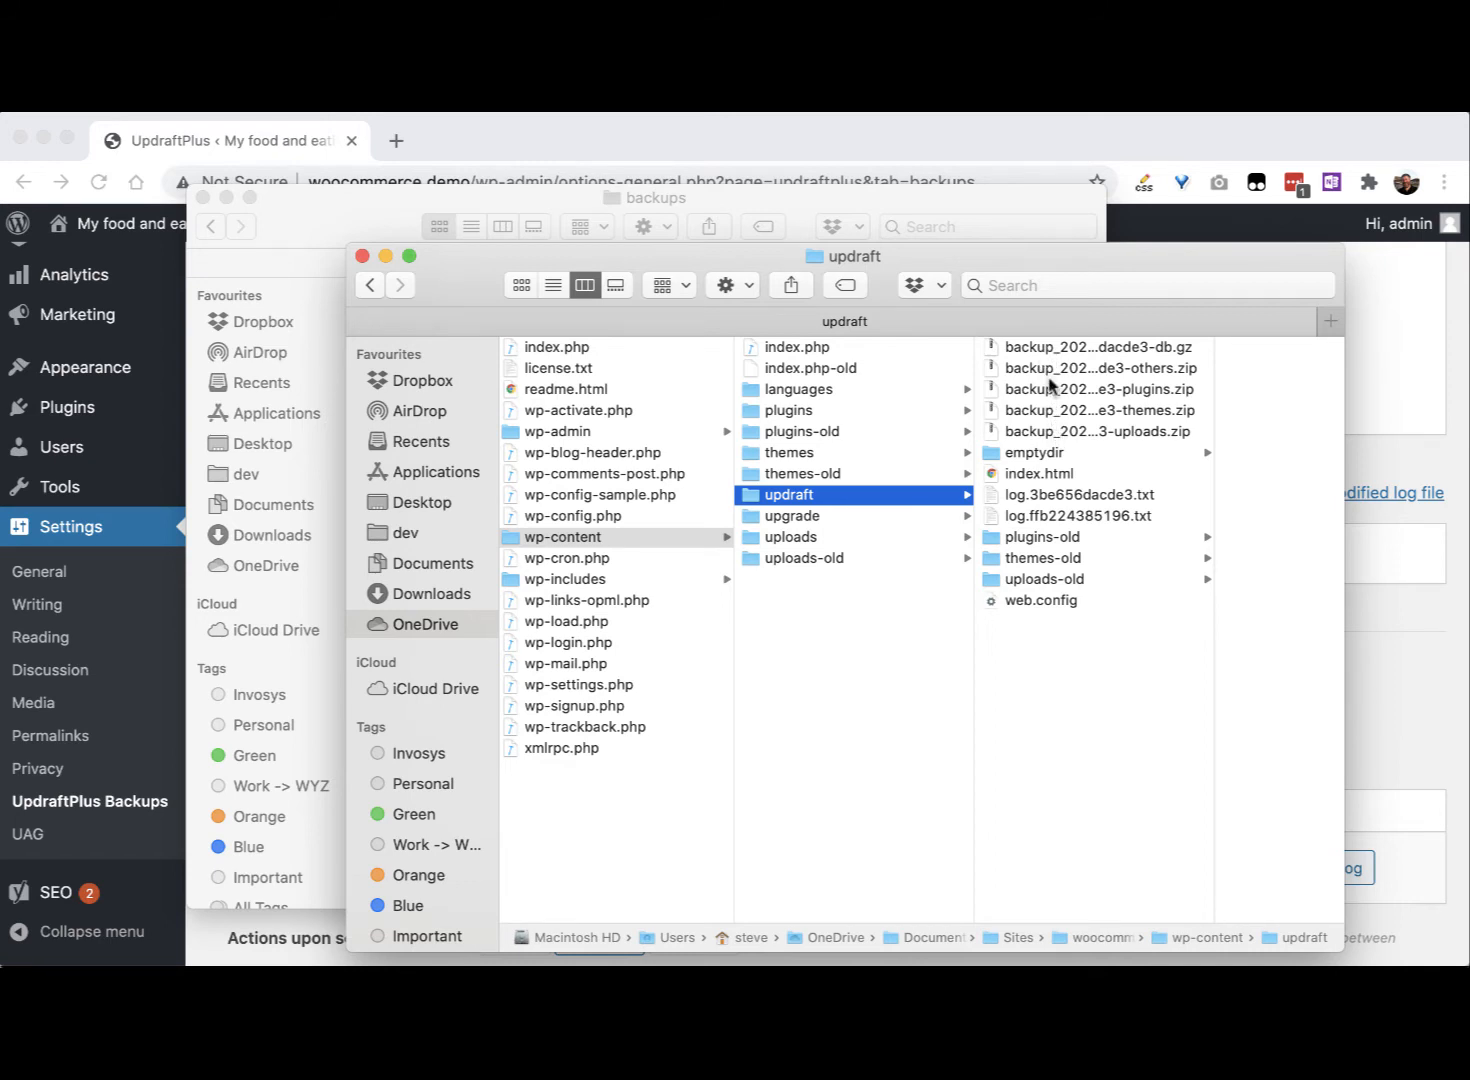
Step: Select all five backup files in updraft, from the db.gz archive to the uploads zip
key("super+Tab")
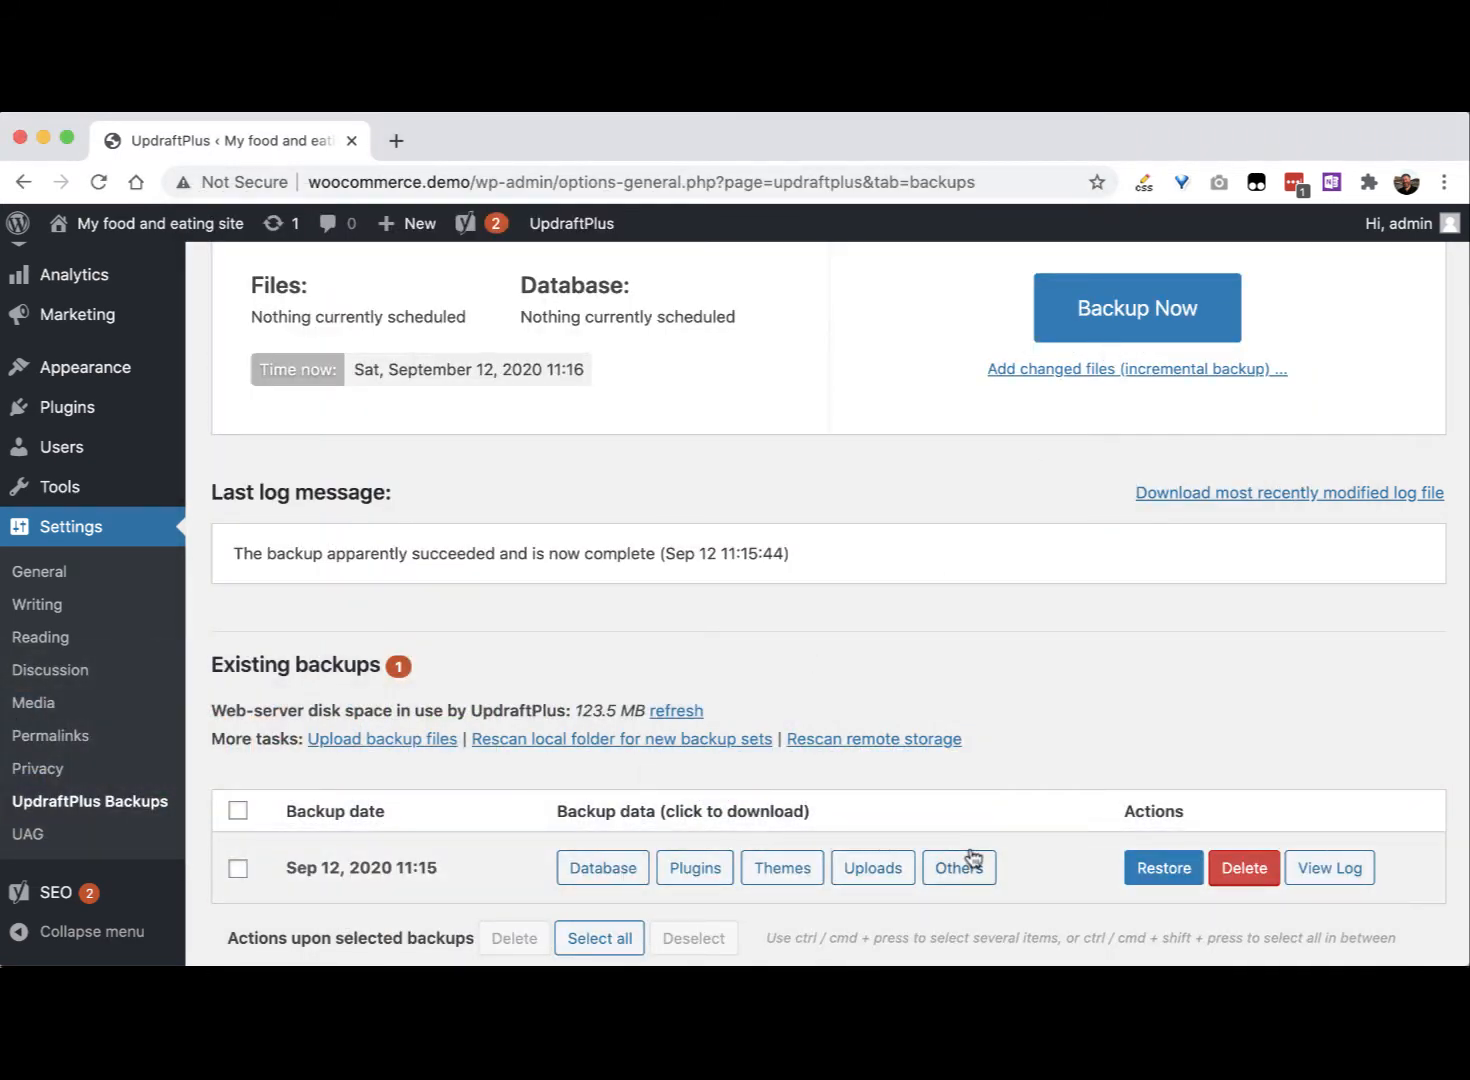
key("super+Tab")
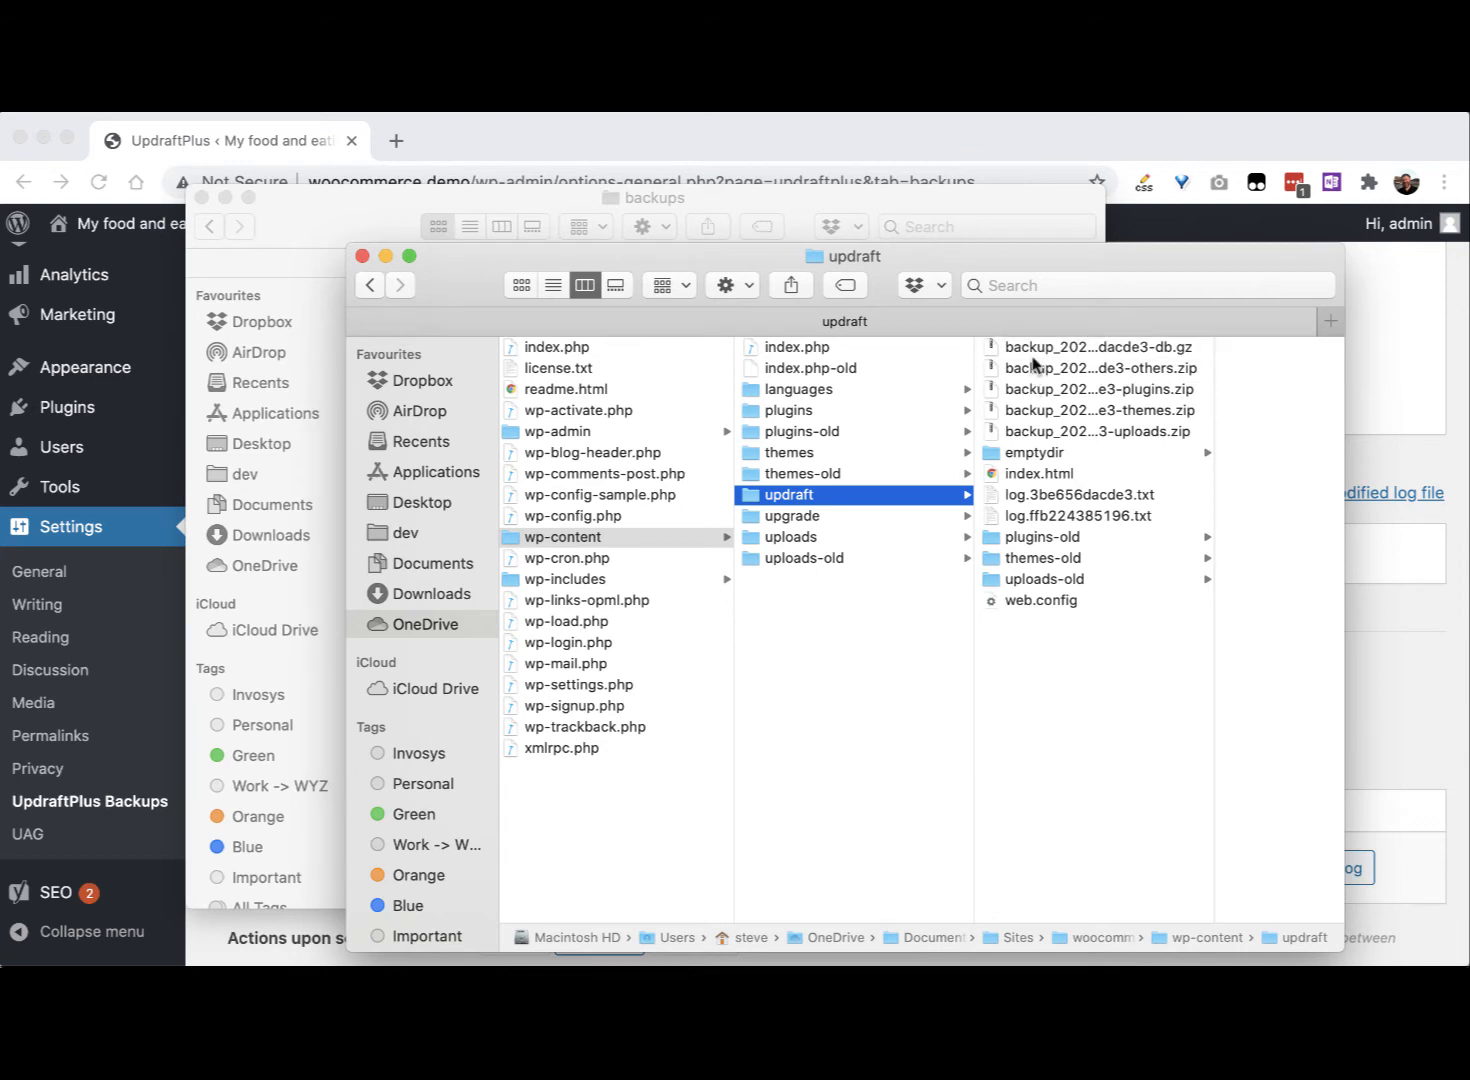
left_click(1033, 354)
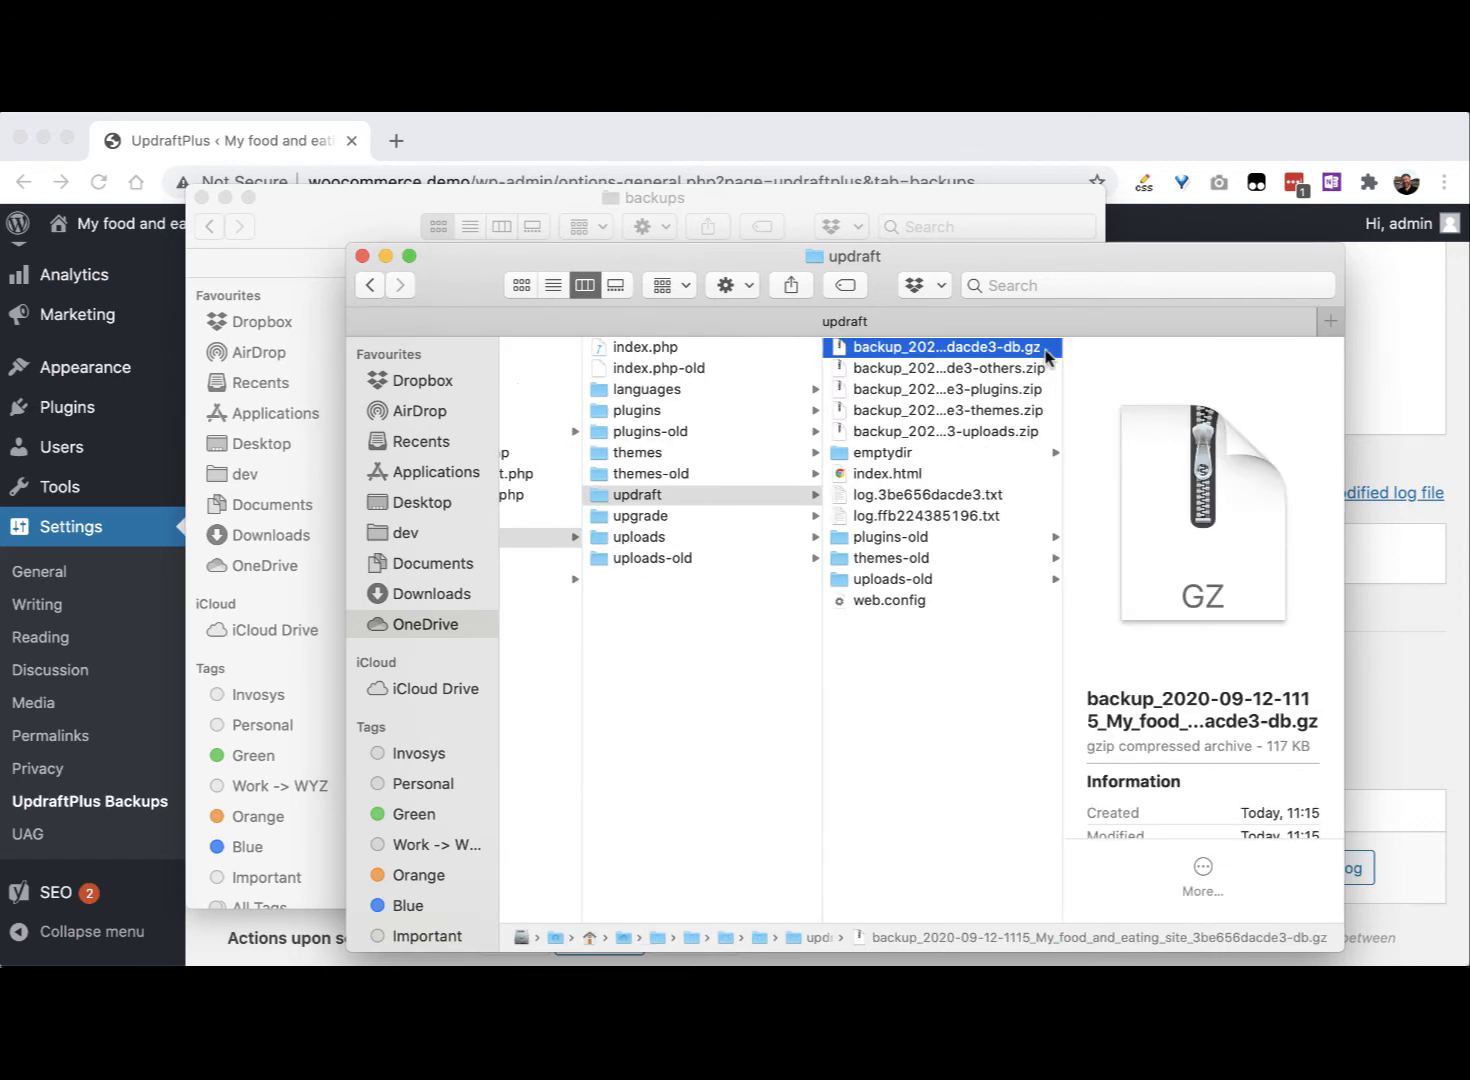
left_click(1000, 431, "shift")
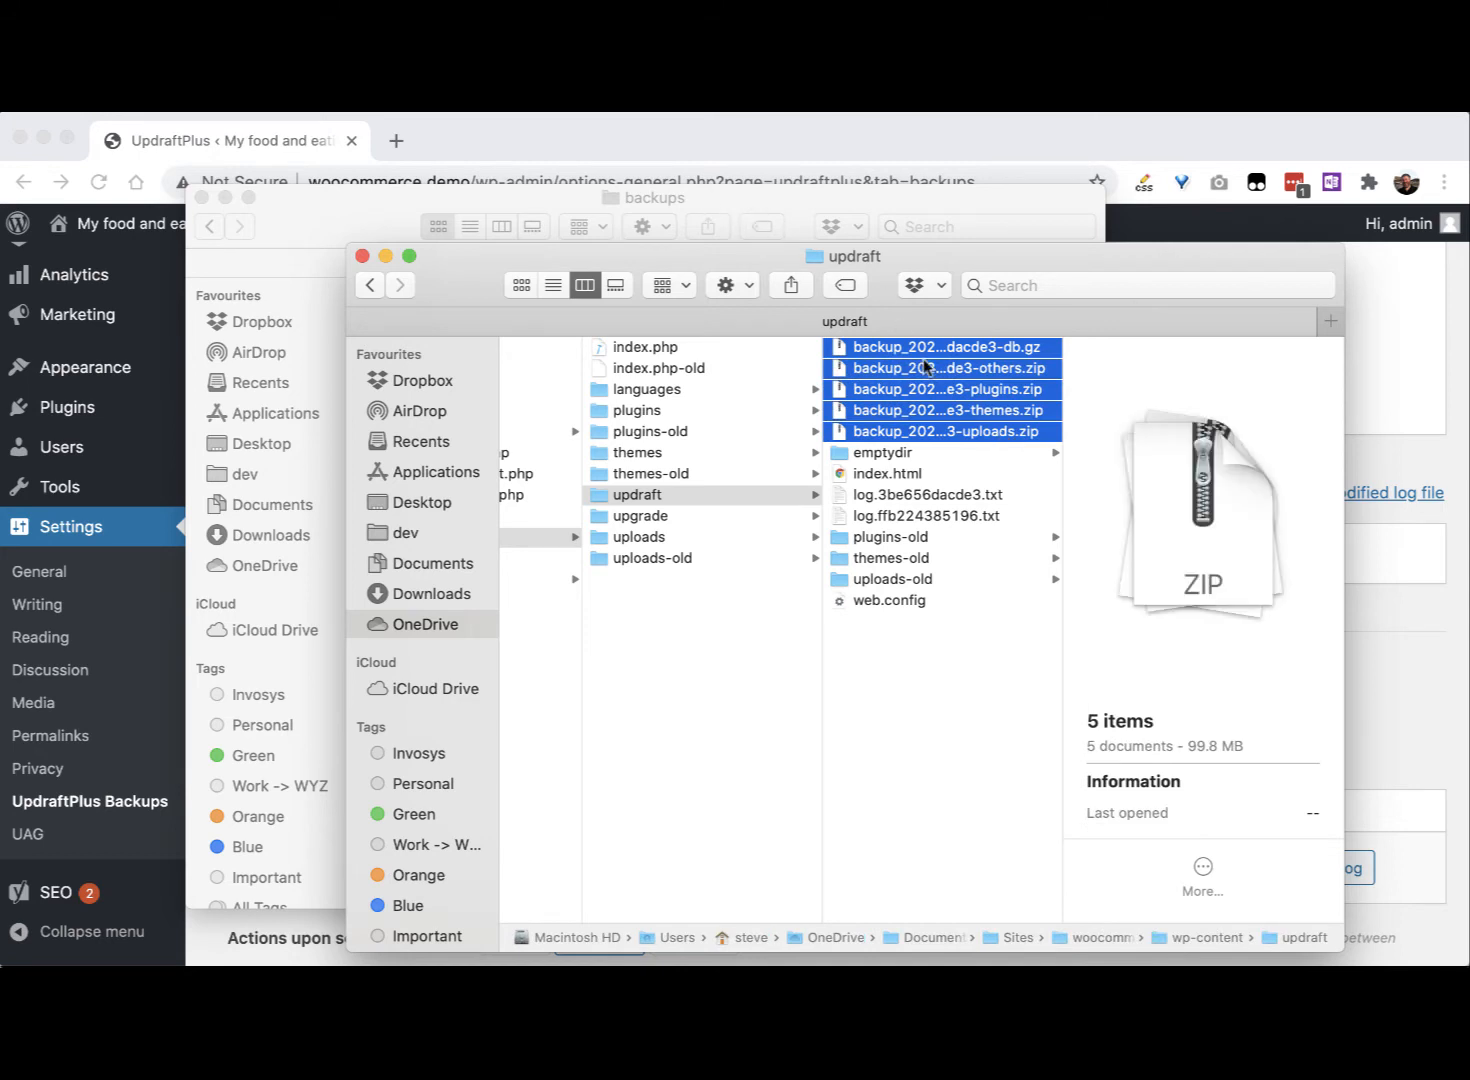
left_click(801, 210)
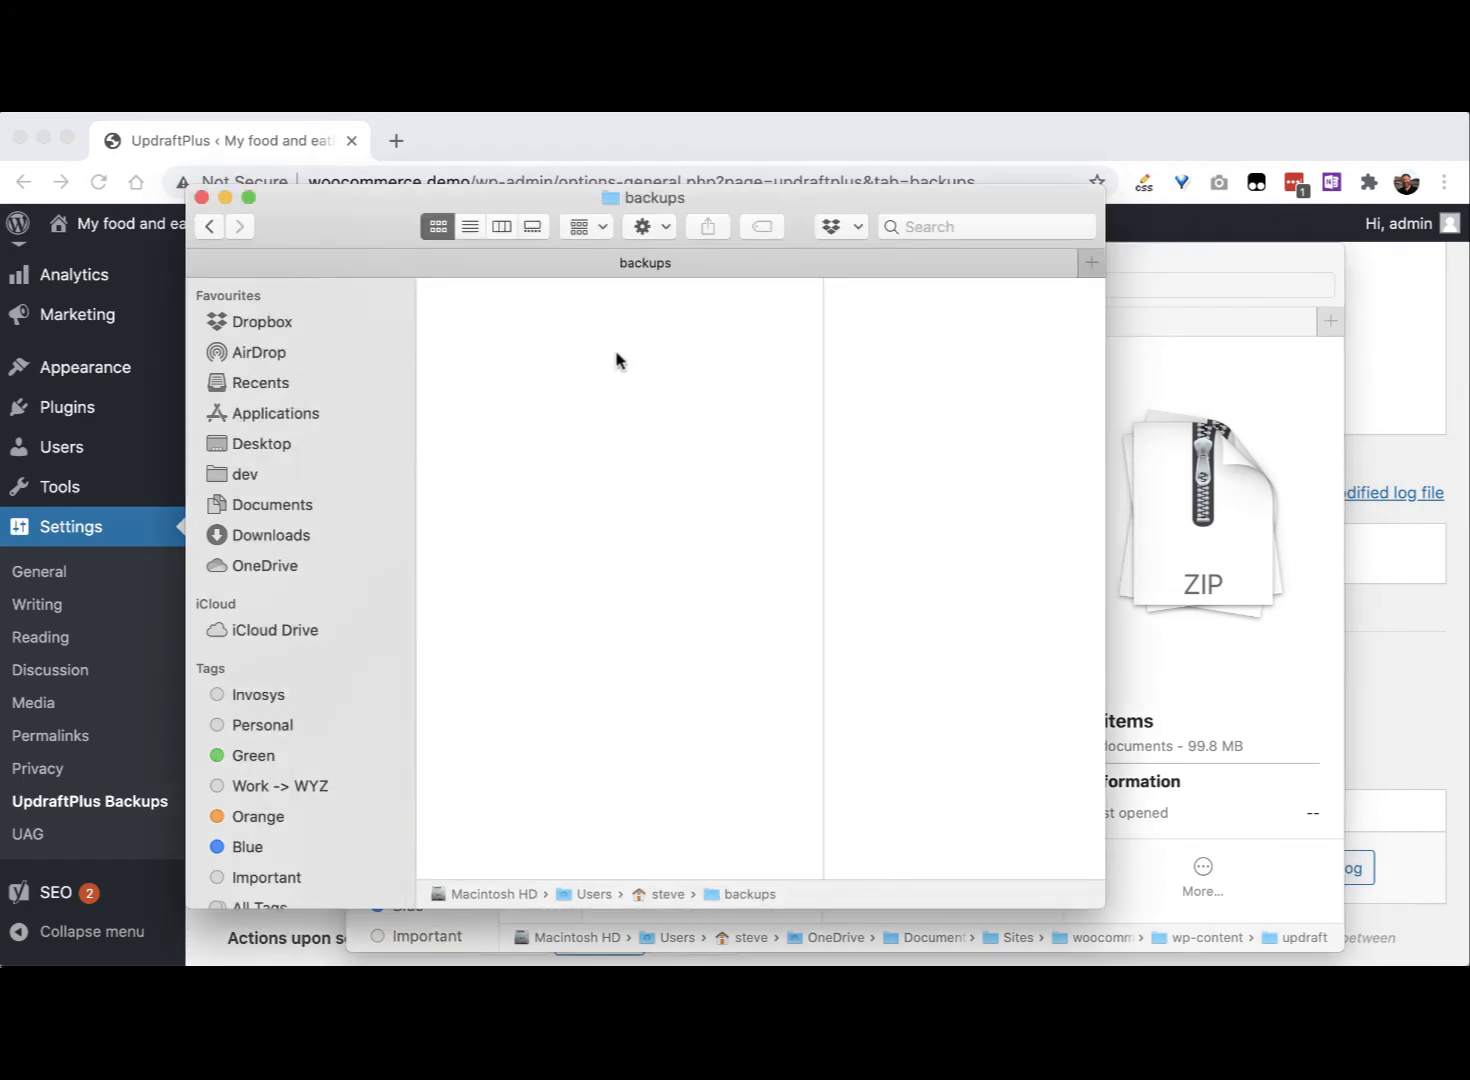
Step: Paste the five backup files into the separate backups folder
key("super+v")
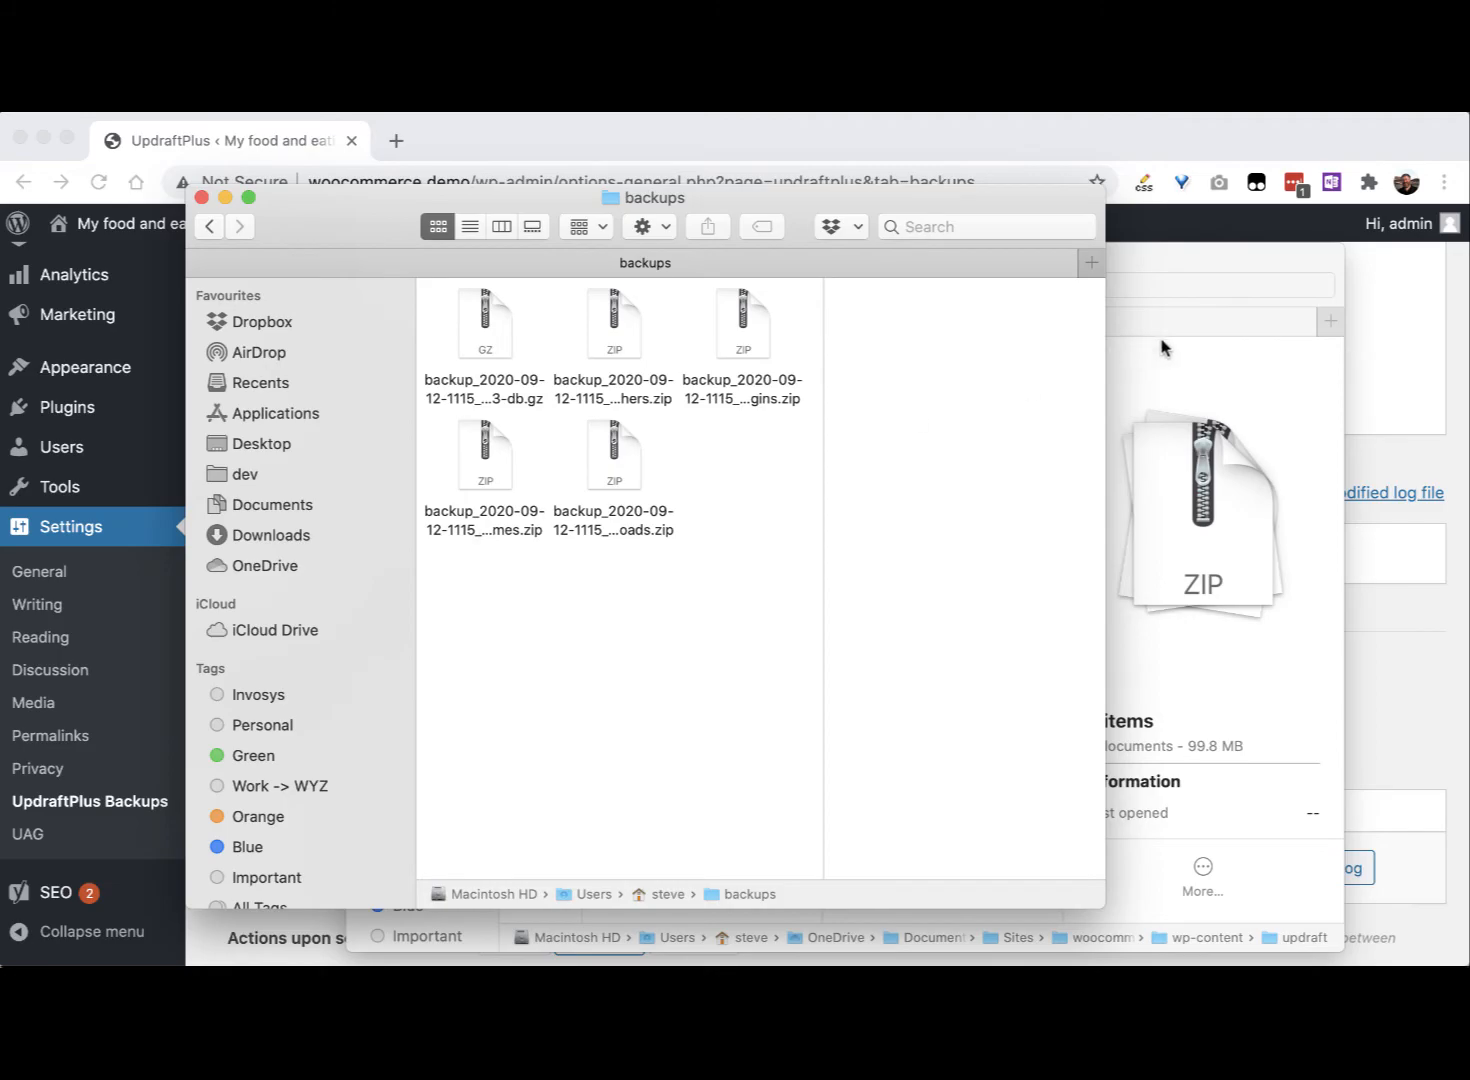
left_click(1210, 358)
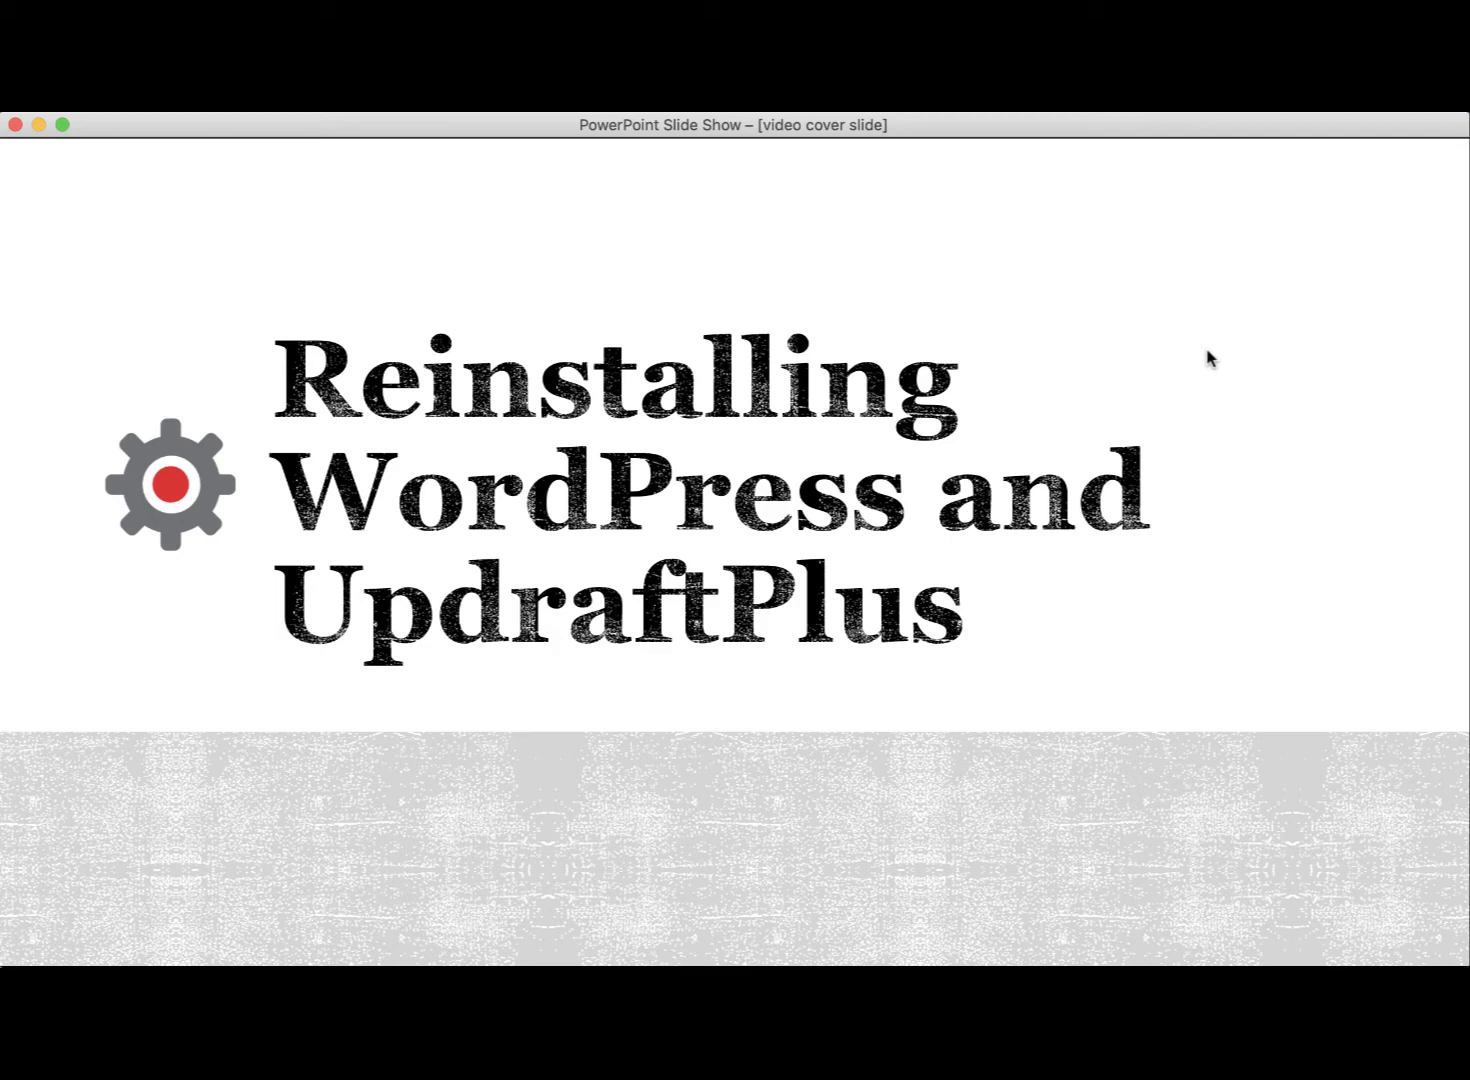
key("super+Tab")
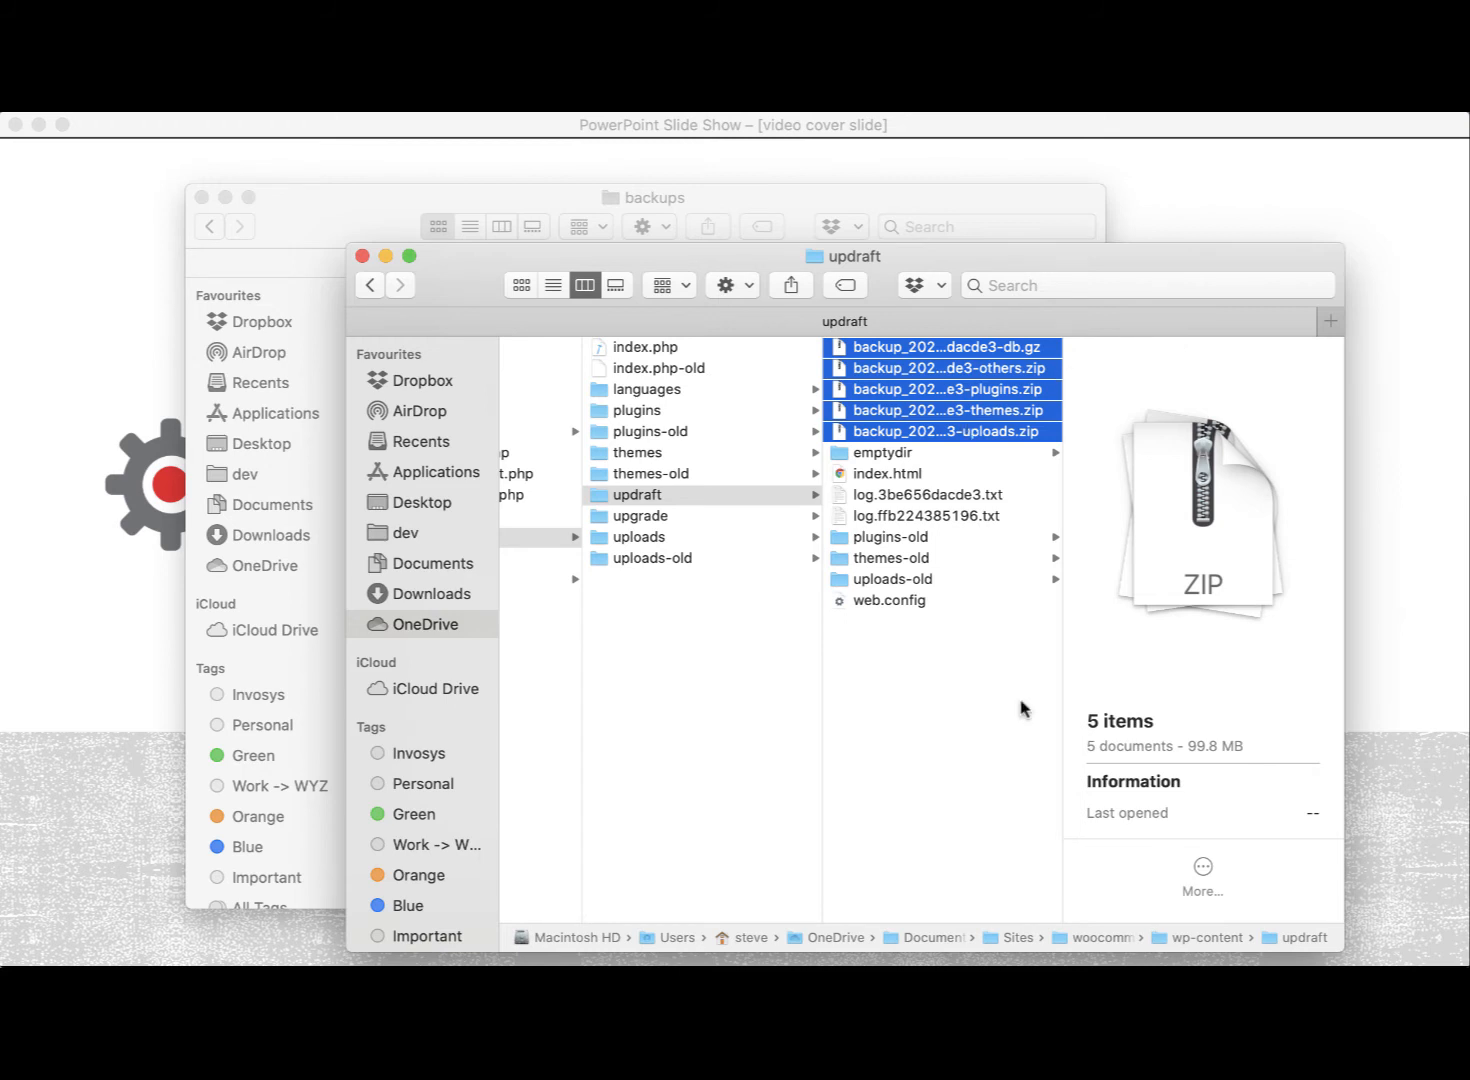
Step: In Terminal, list the woocommerce folder with ls, then delete everything with rm -rf *
key("super+Tab")
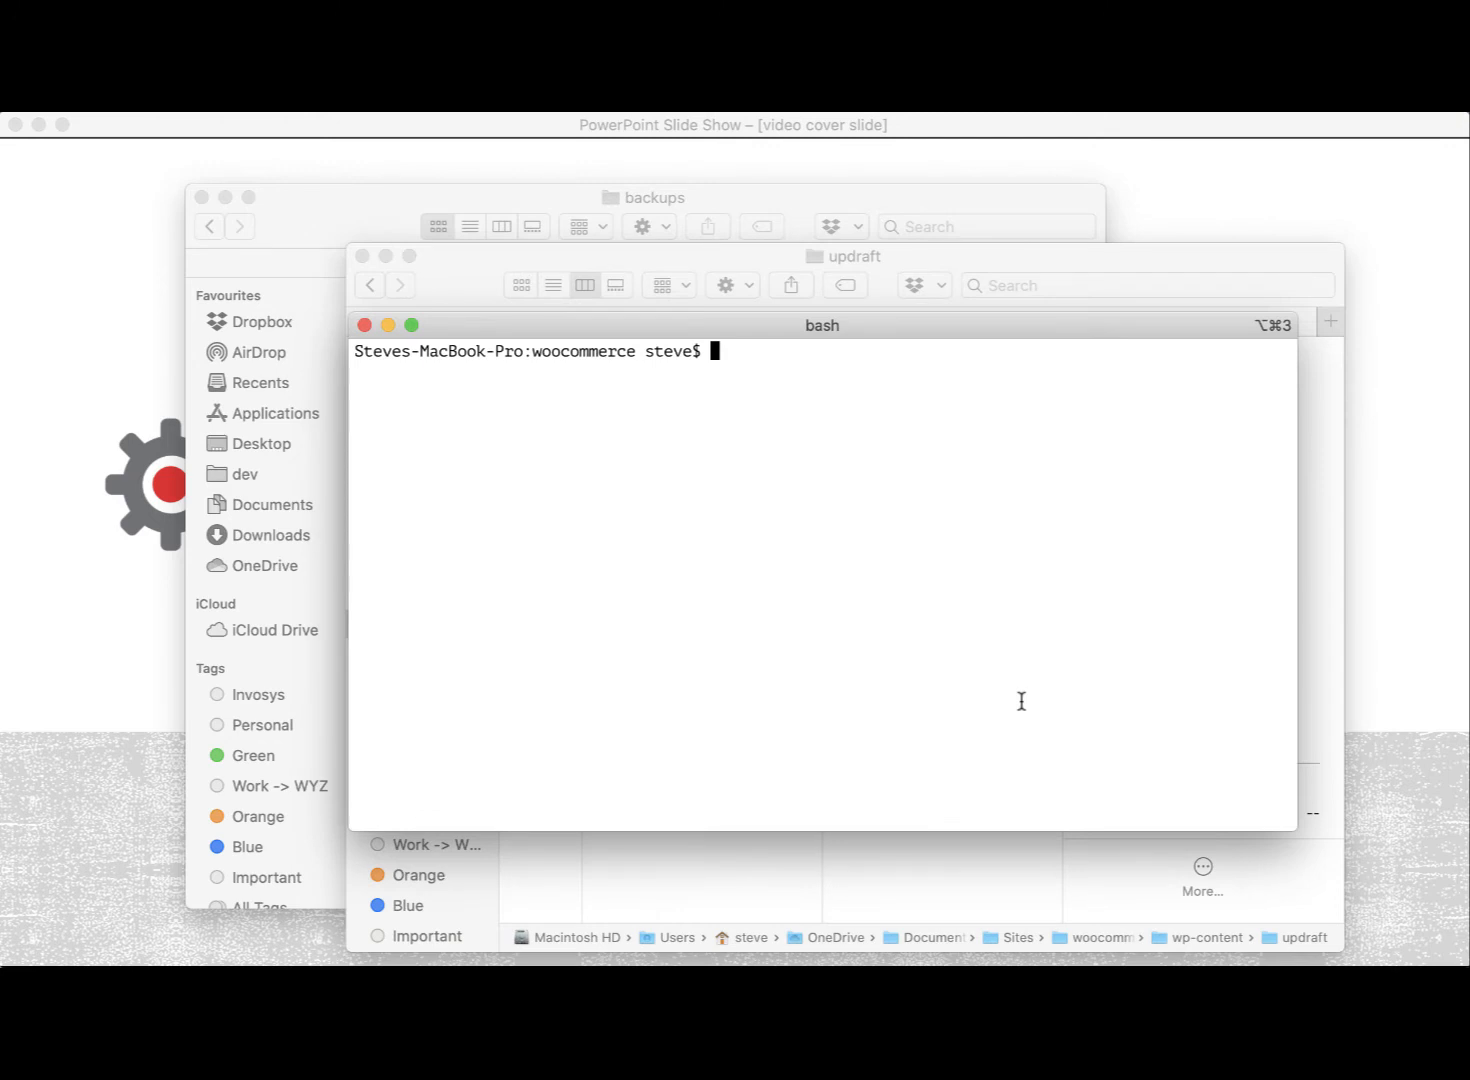
type("ls\\")
key("BackSpace")
key("Return")
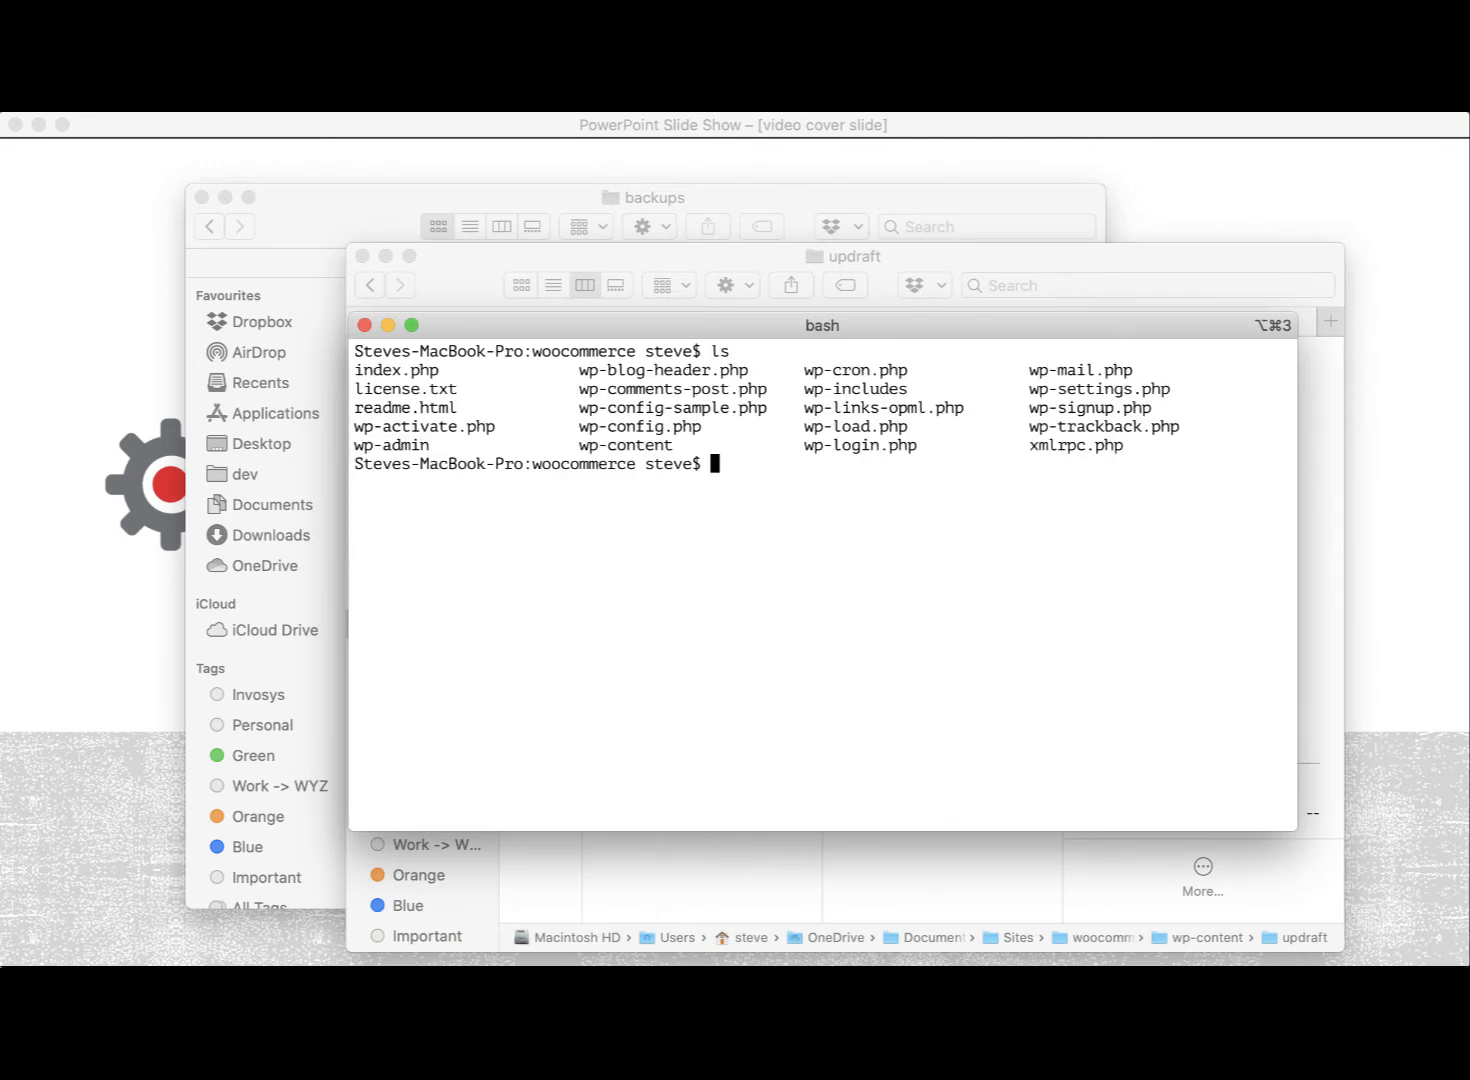
type("rm -rf *")
key("Return")
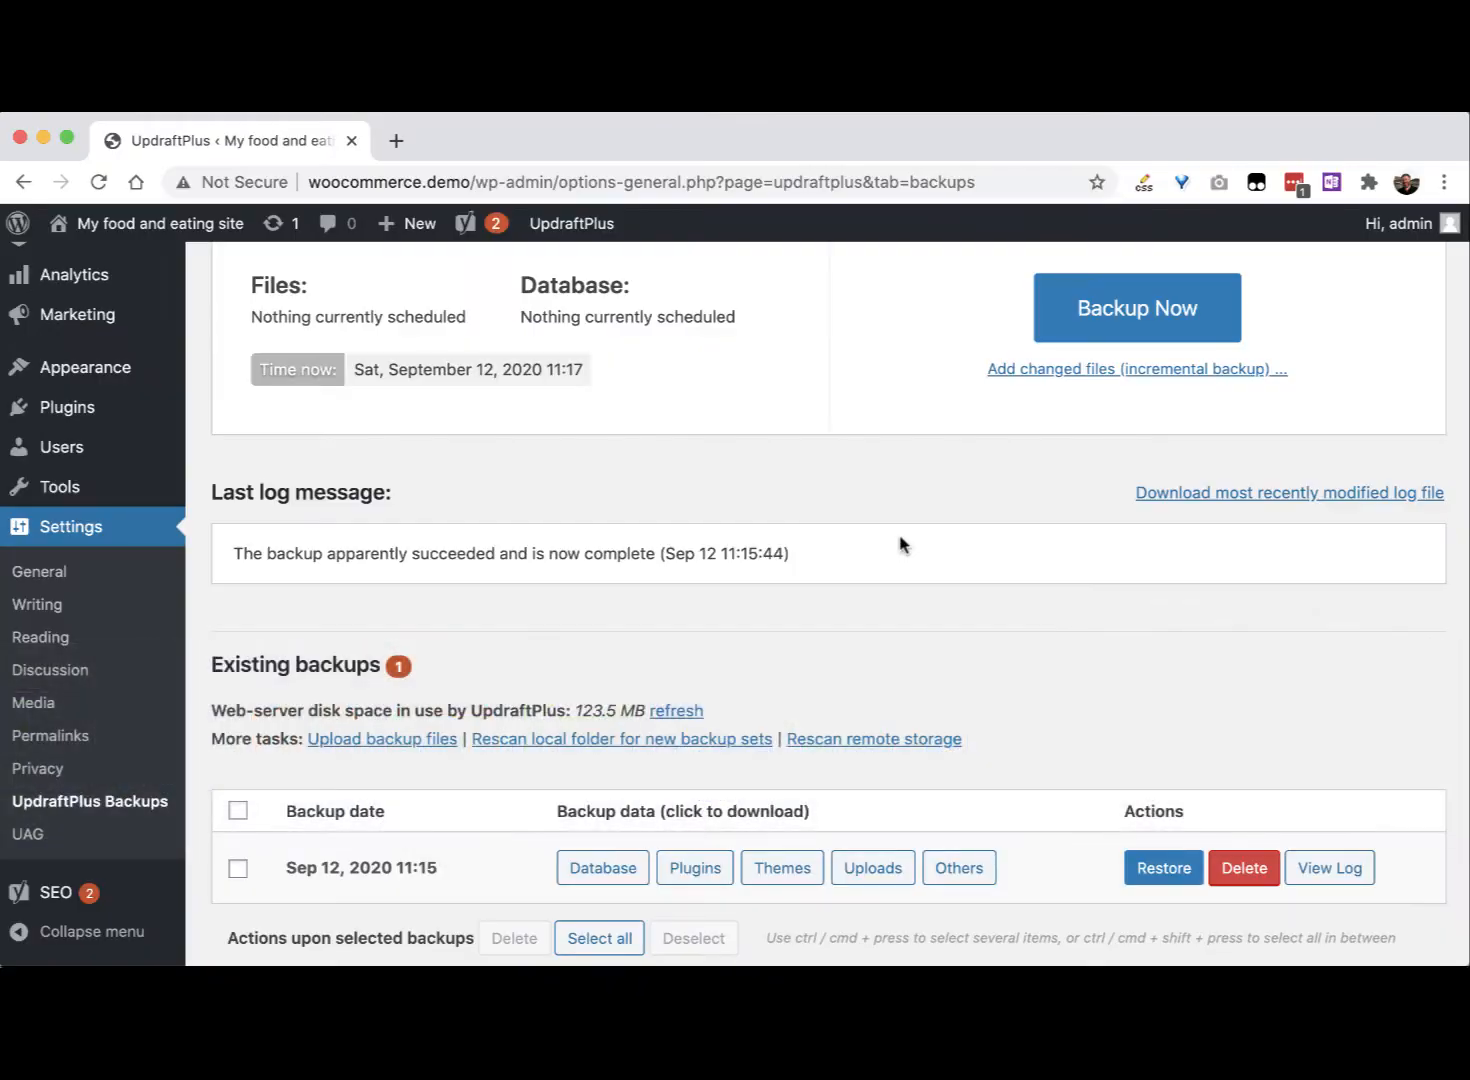
Step: Reload the admin page and load woocommerce.demo/, both now returning 403 Forbidden
left_click(98, 182)
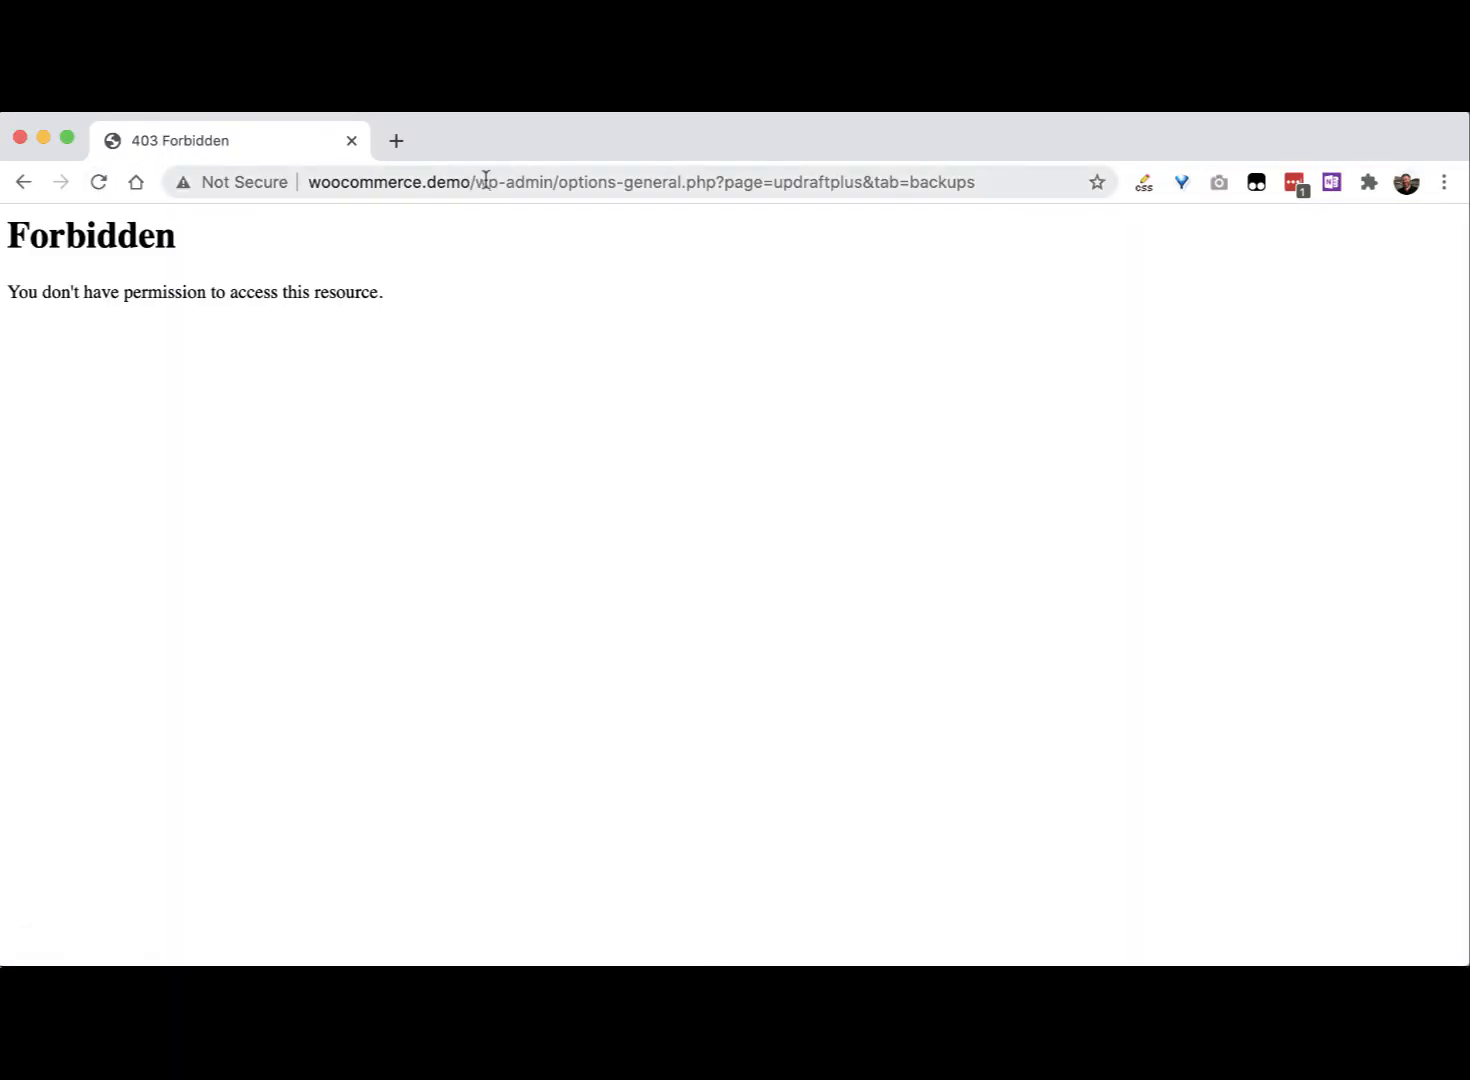
left_click_drag(480, 182, 1253, 216)
key("BackSpace")
key("Return")
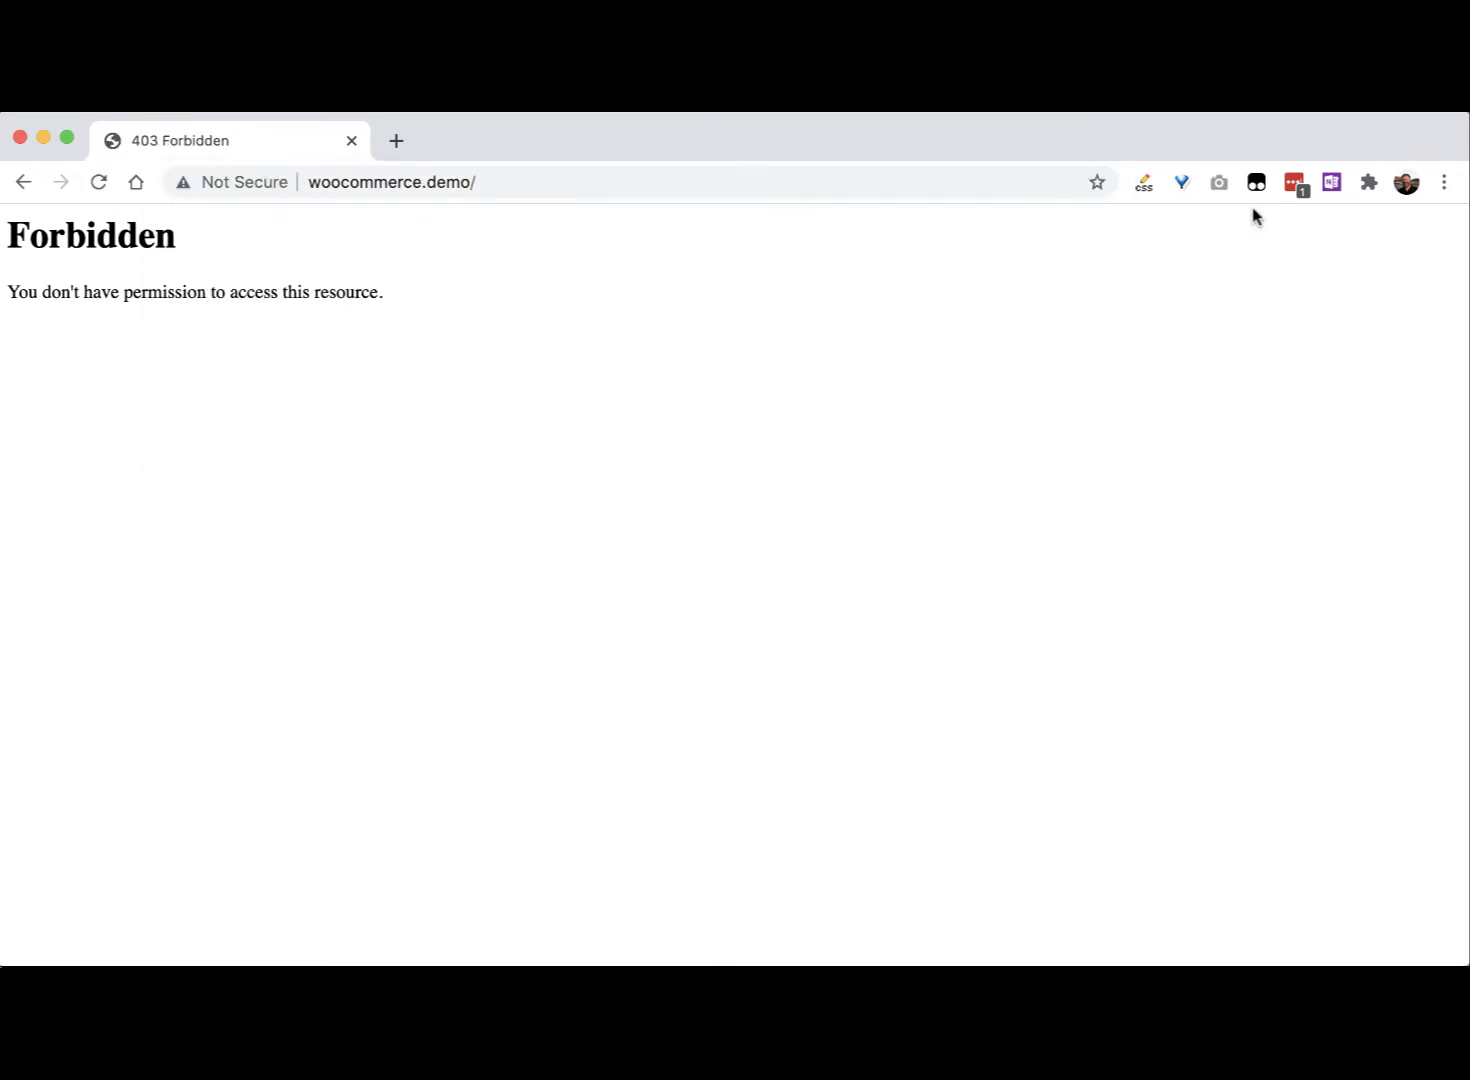
key("super+Tab")
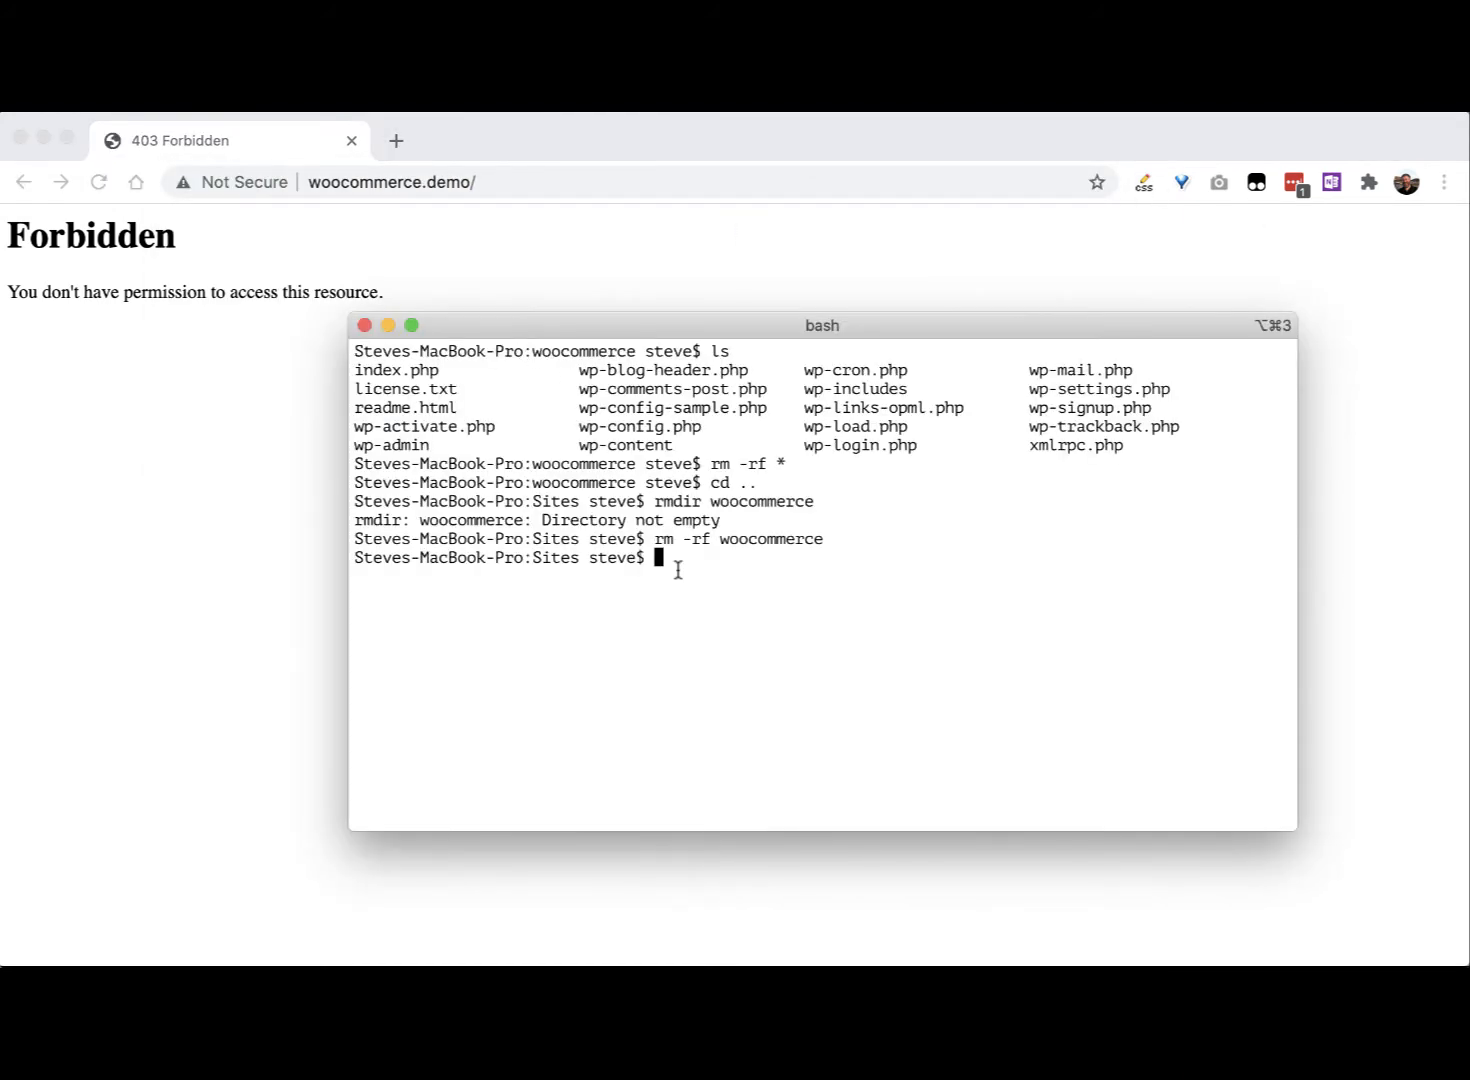
Step: Clear the Terminal window with Cmd+K and return to the browser
key("super+k")
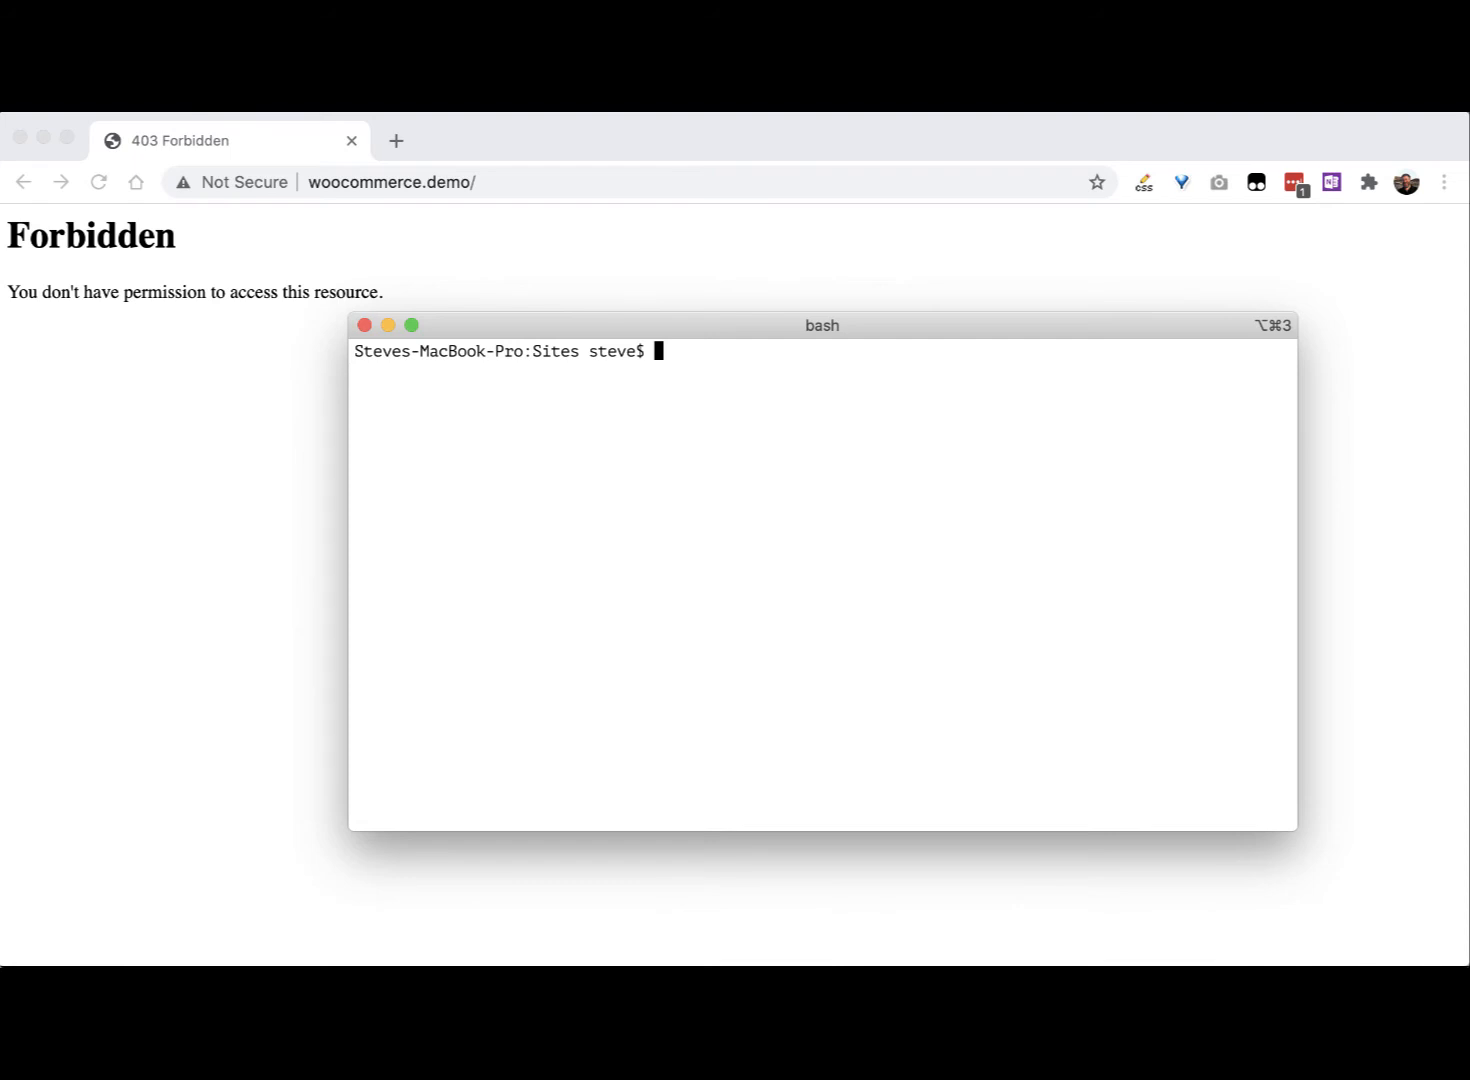
key("super+Tab")
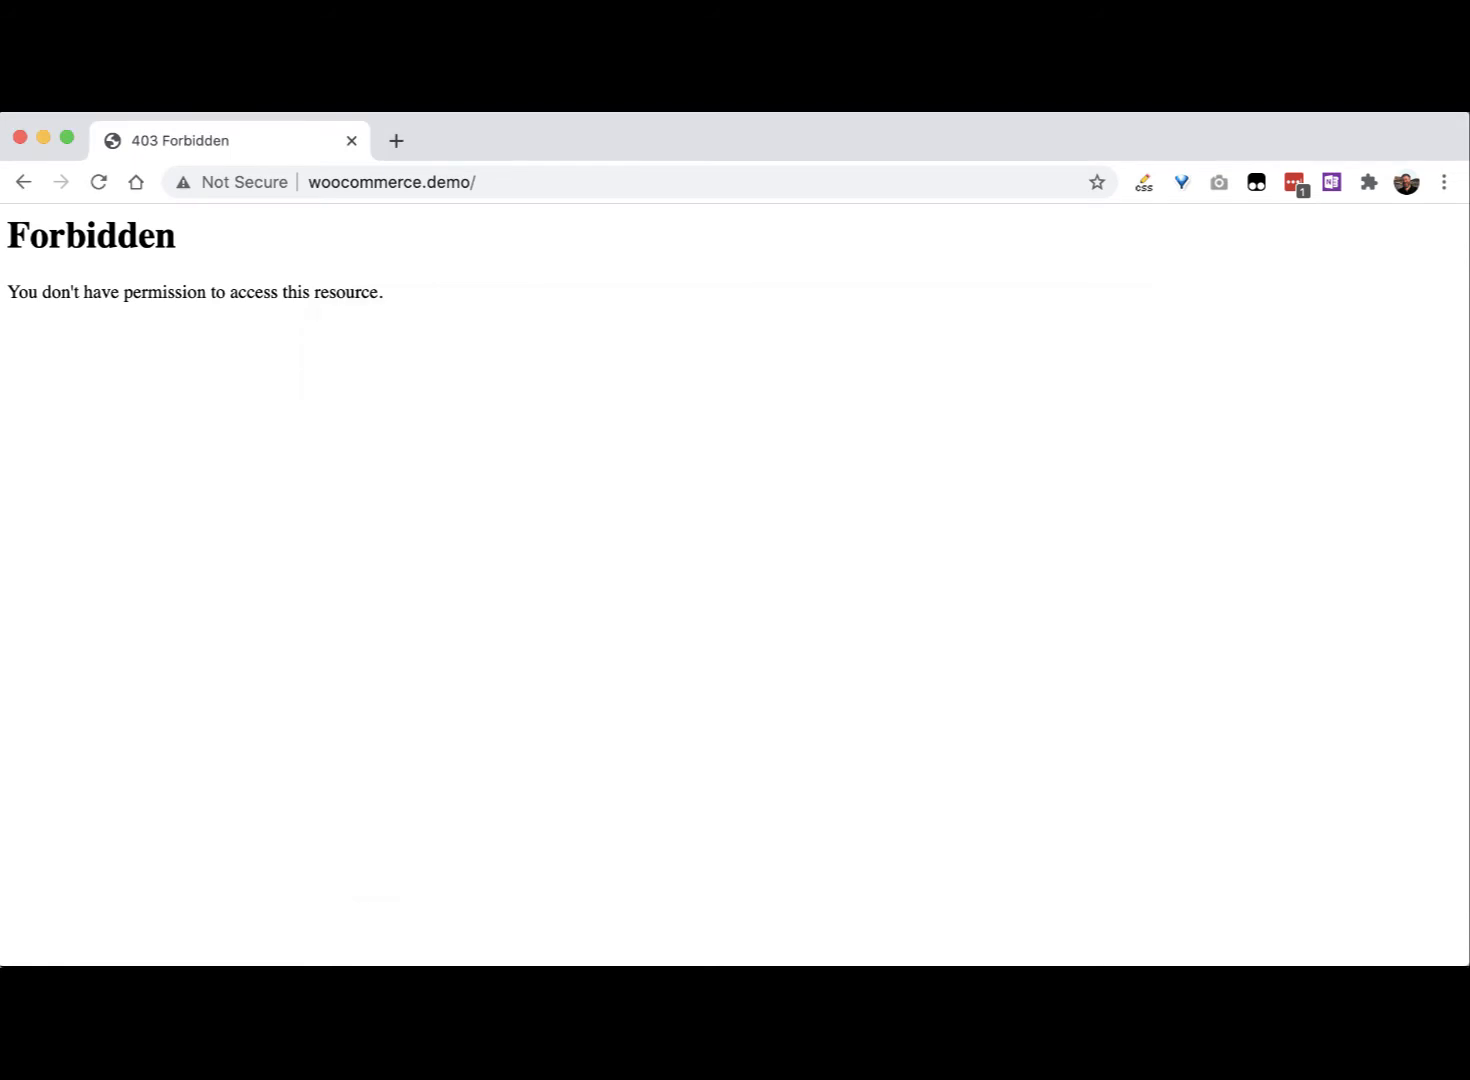
Step: Reload the site, dismiss the translation offer, and continue setup in English (United States)
left_click(98, 182)
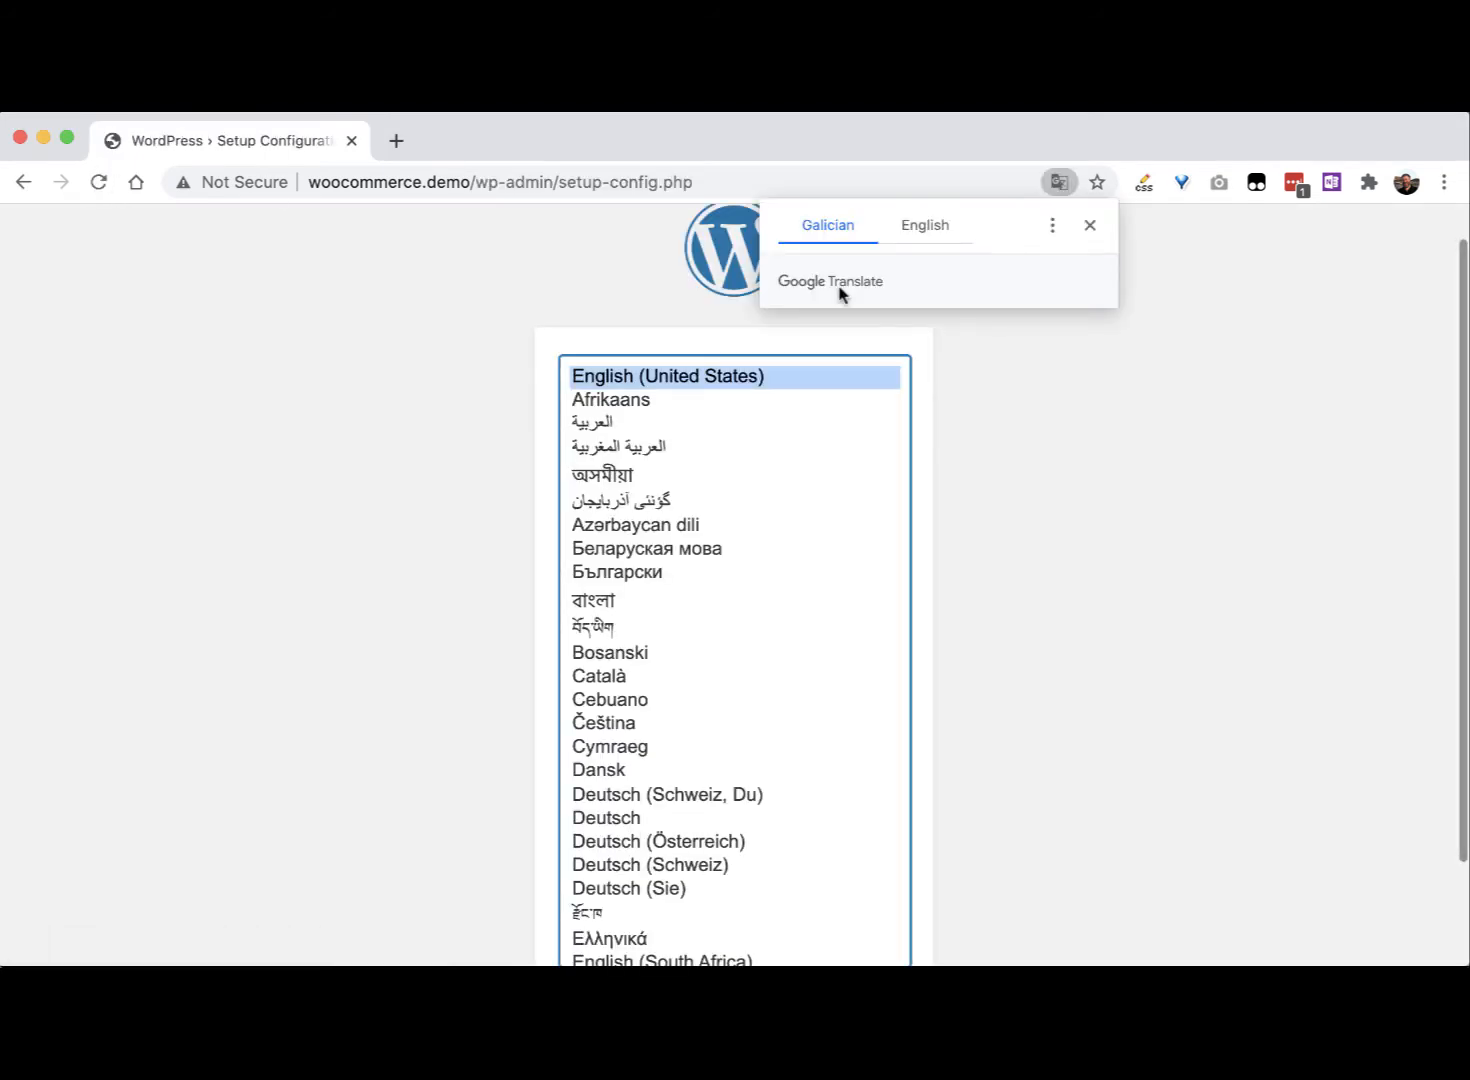
left_click(1091, 226)
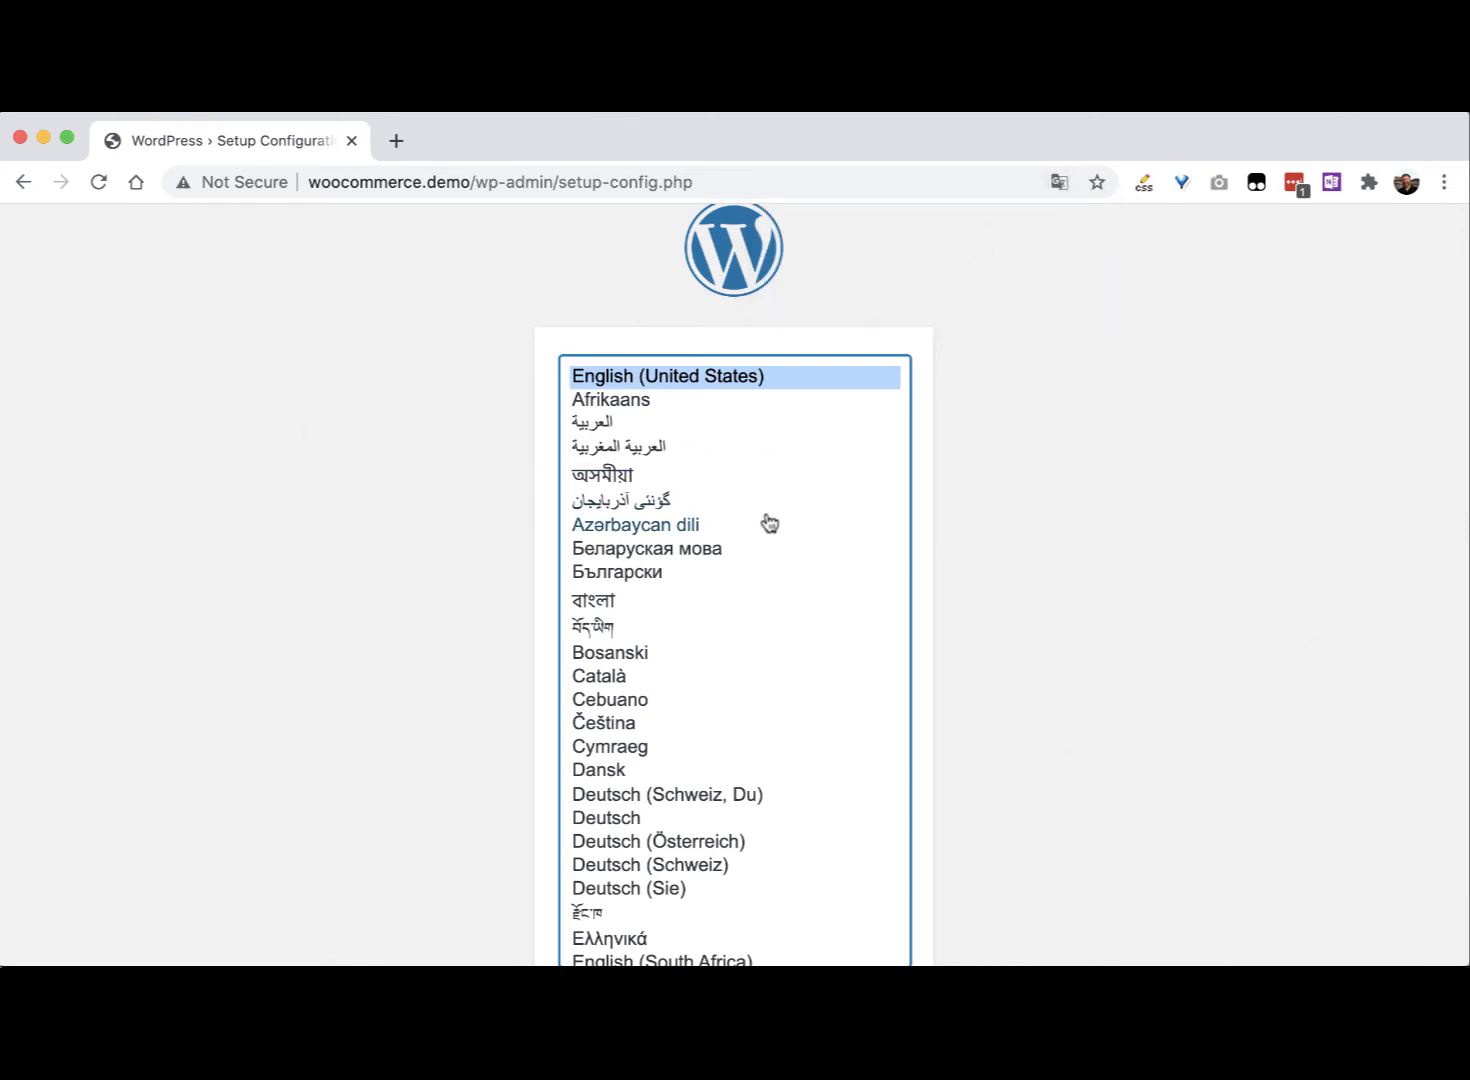
scroll(990, 680, "down", 3)
left_click(860, 896)
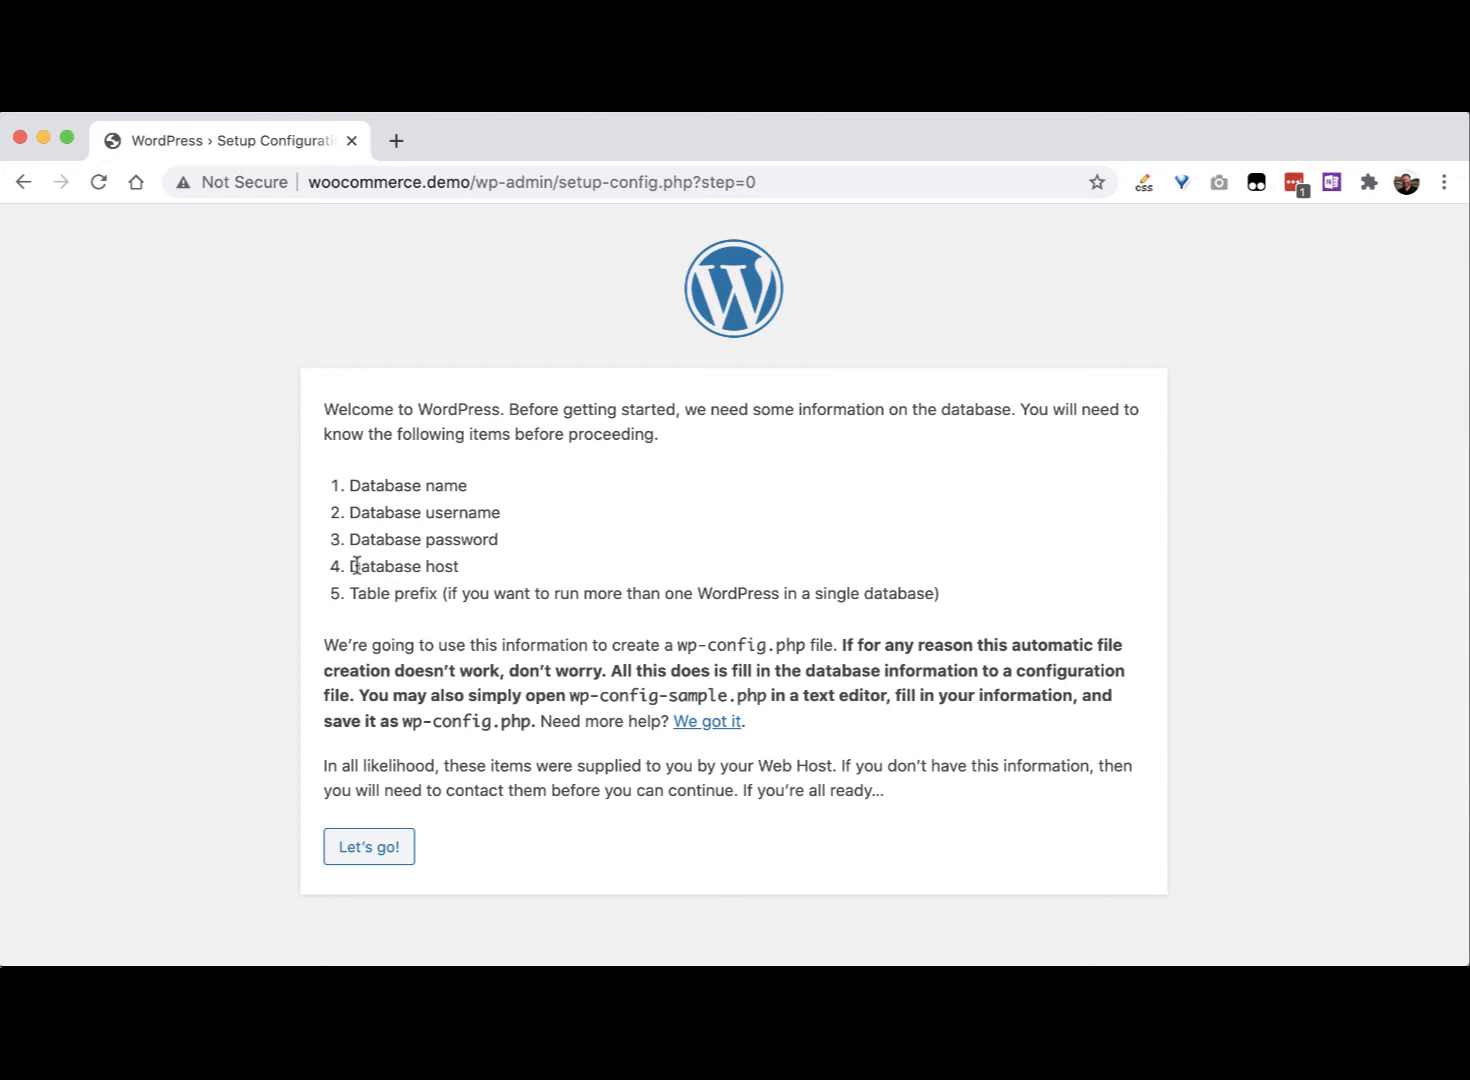
left_click(385, 847)
double_click(704, 481)
type("deo")
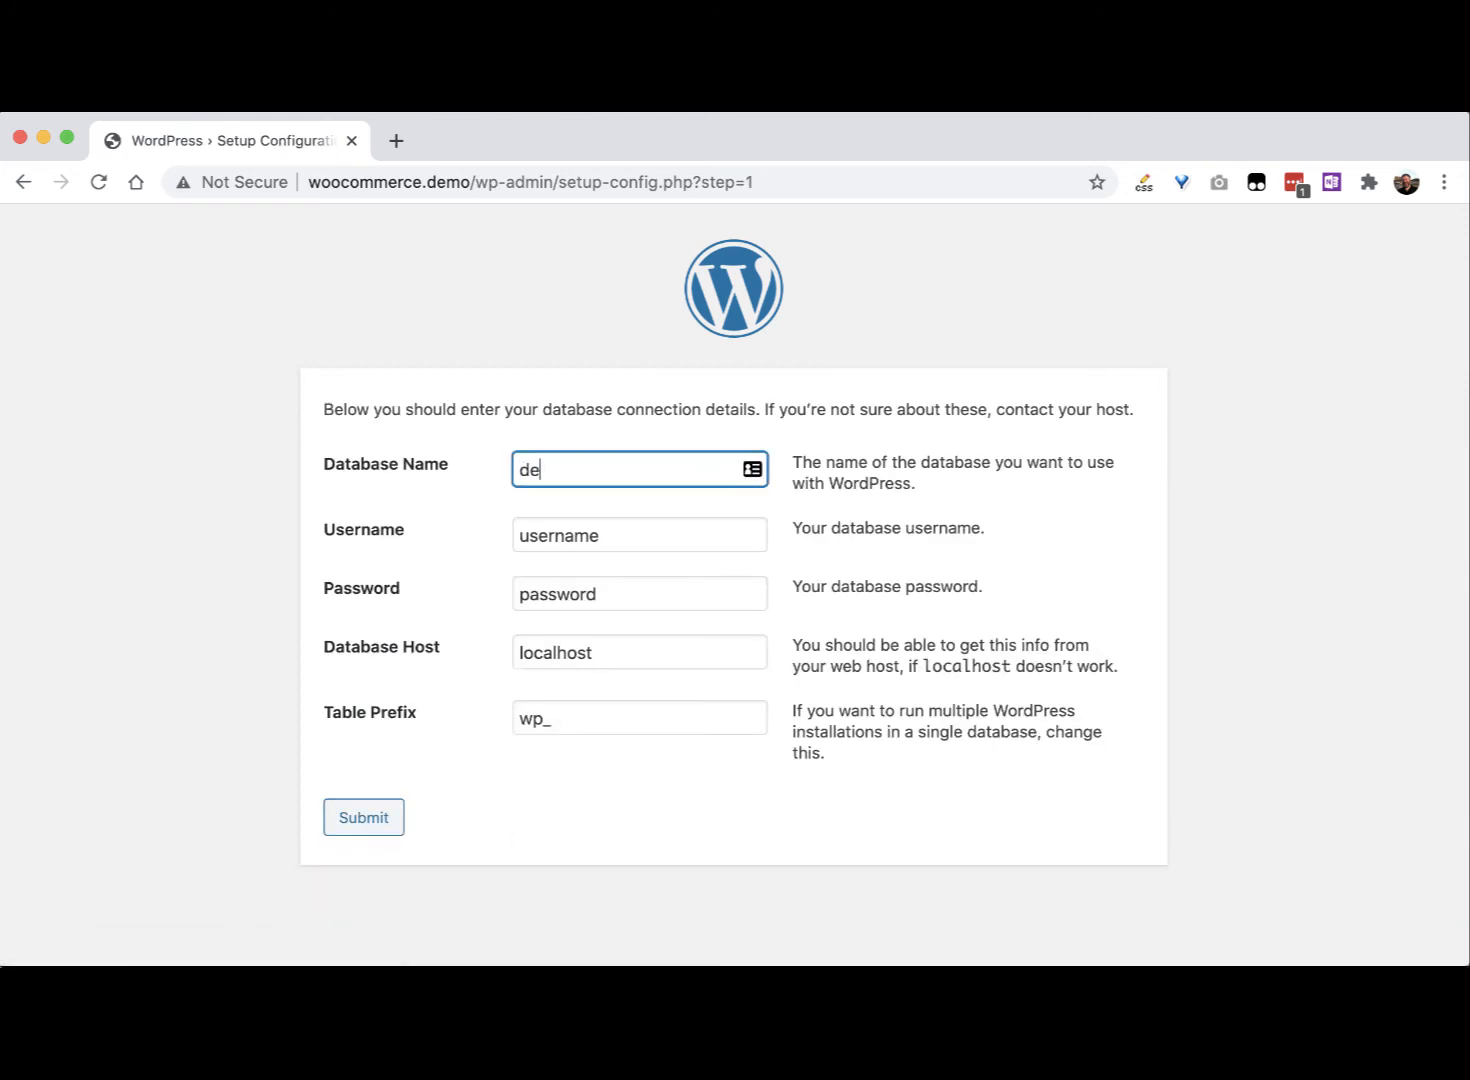
key("Tab")
key("Tab")
key("shift+Tab")
key("shift+Tab")
type("demo")
key("Tab")
type("demo")
key("Tab")
type("demo")
key("Tab")
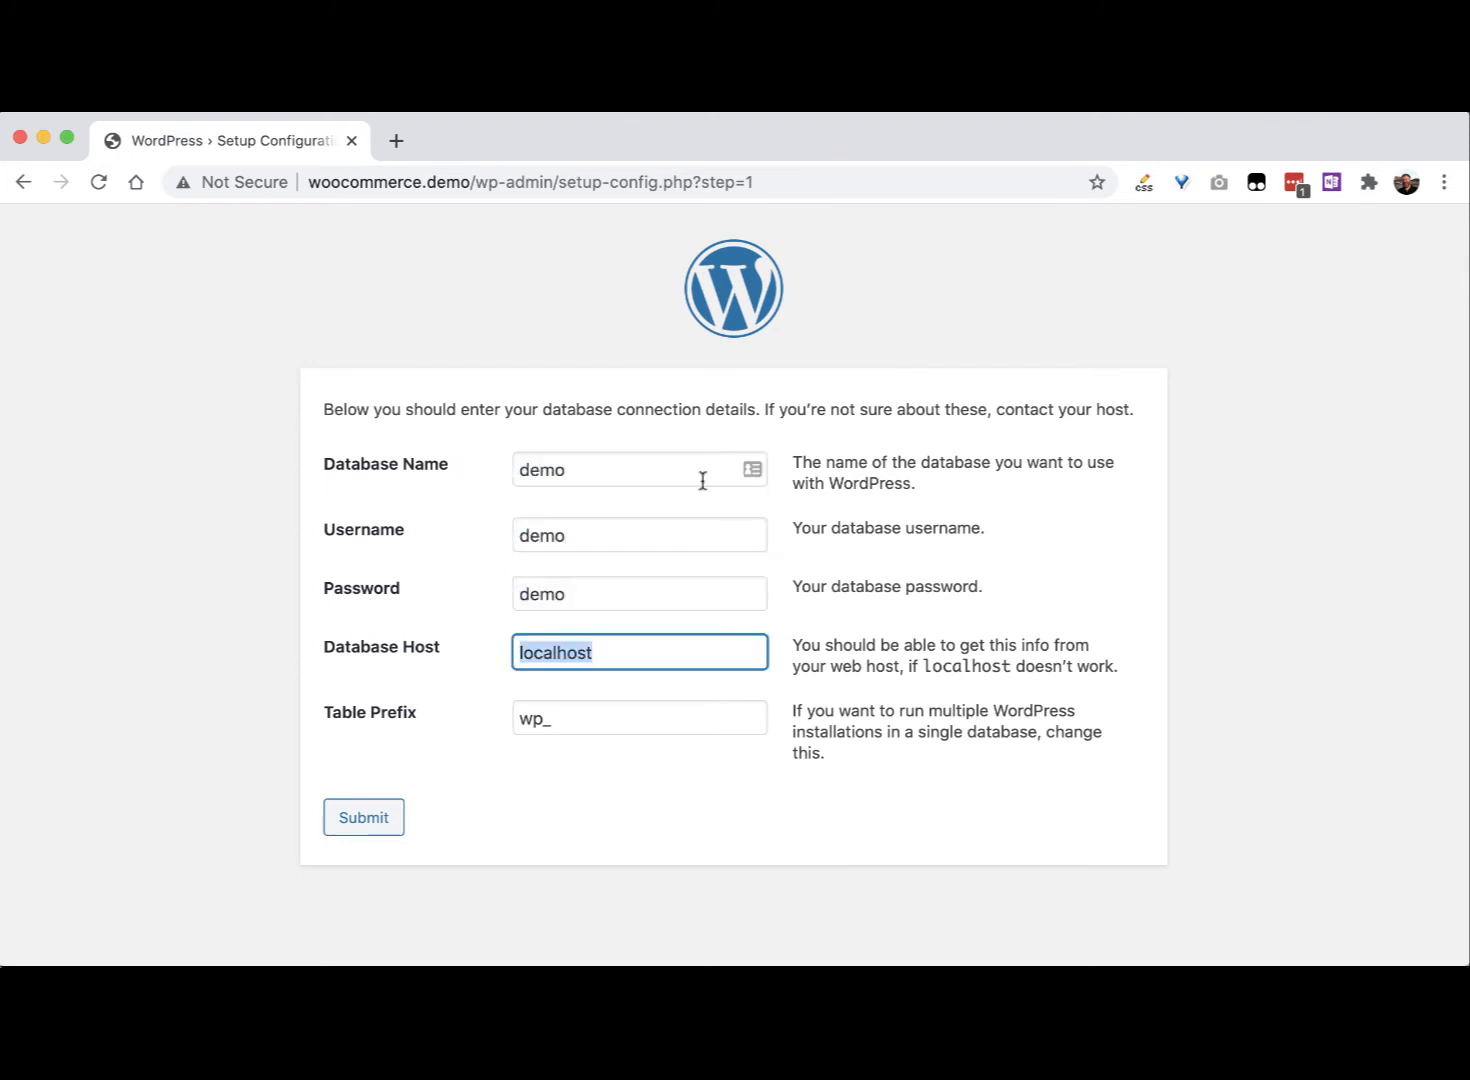
left_click(385, 817)
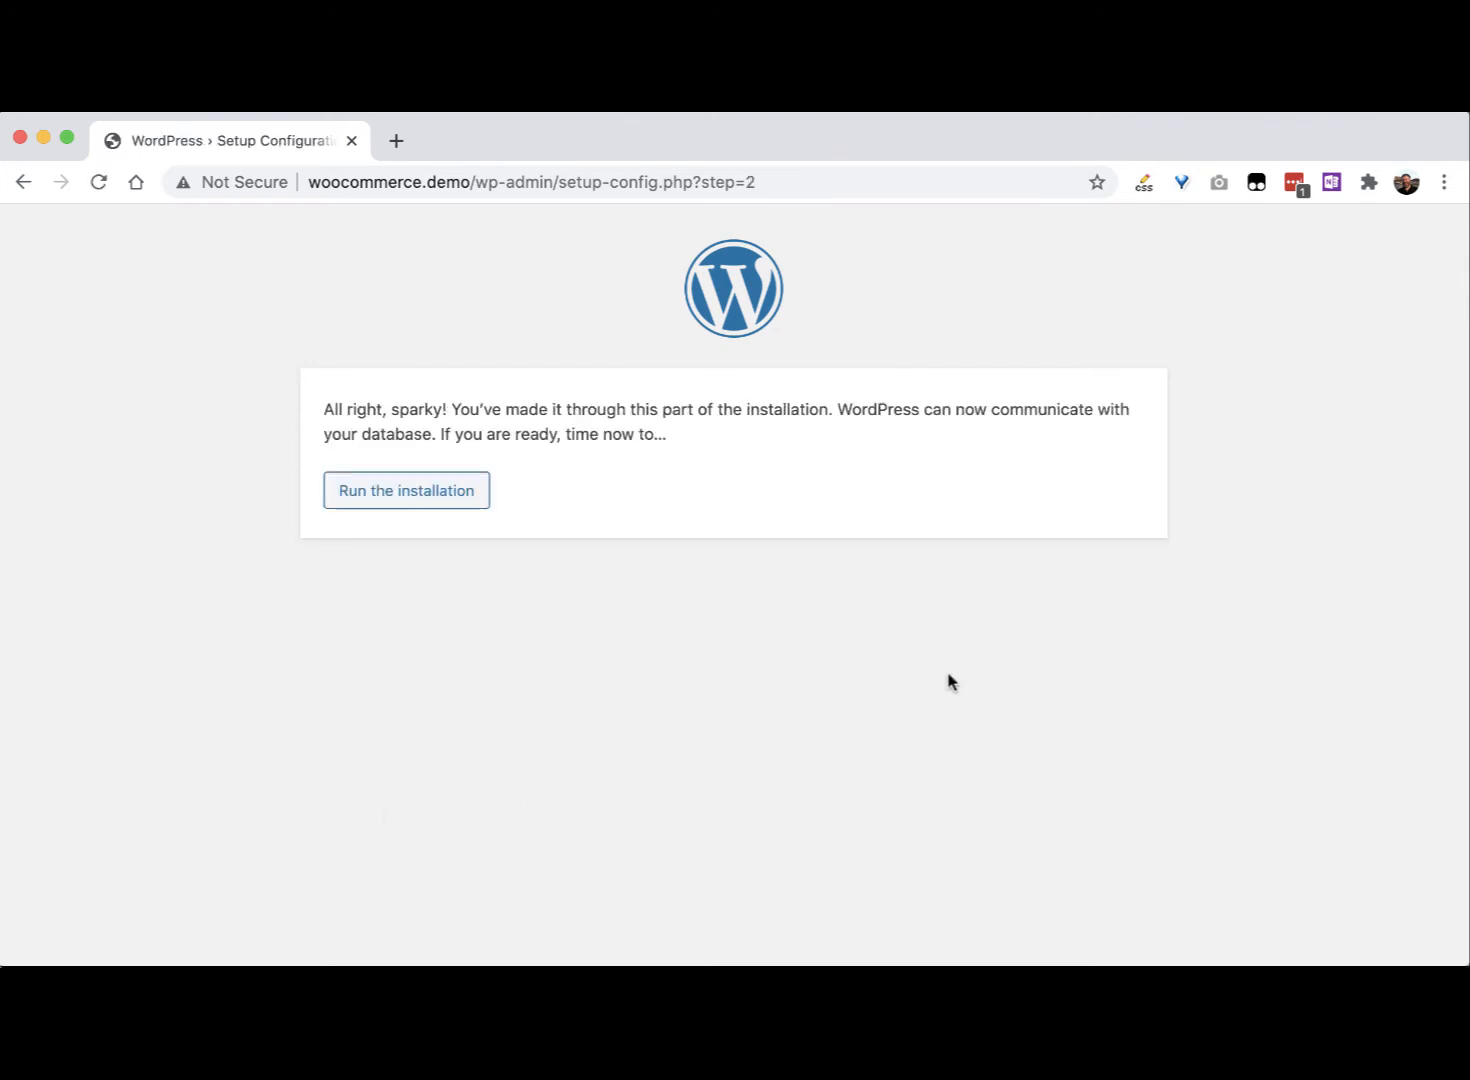
Step: Start the installation with site title 'restore demo' and username admin
left_click(414, 511)
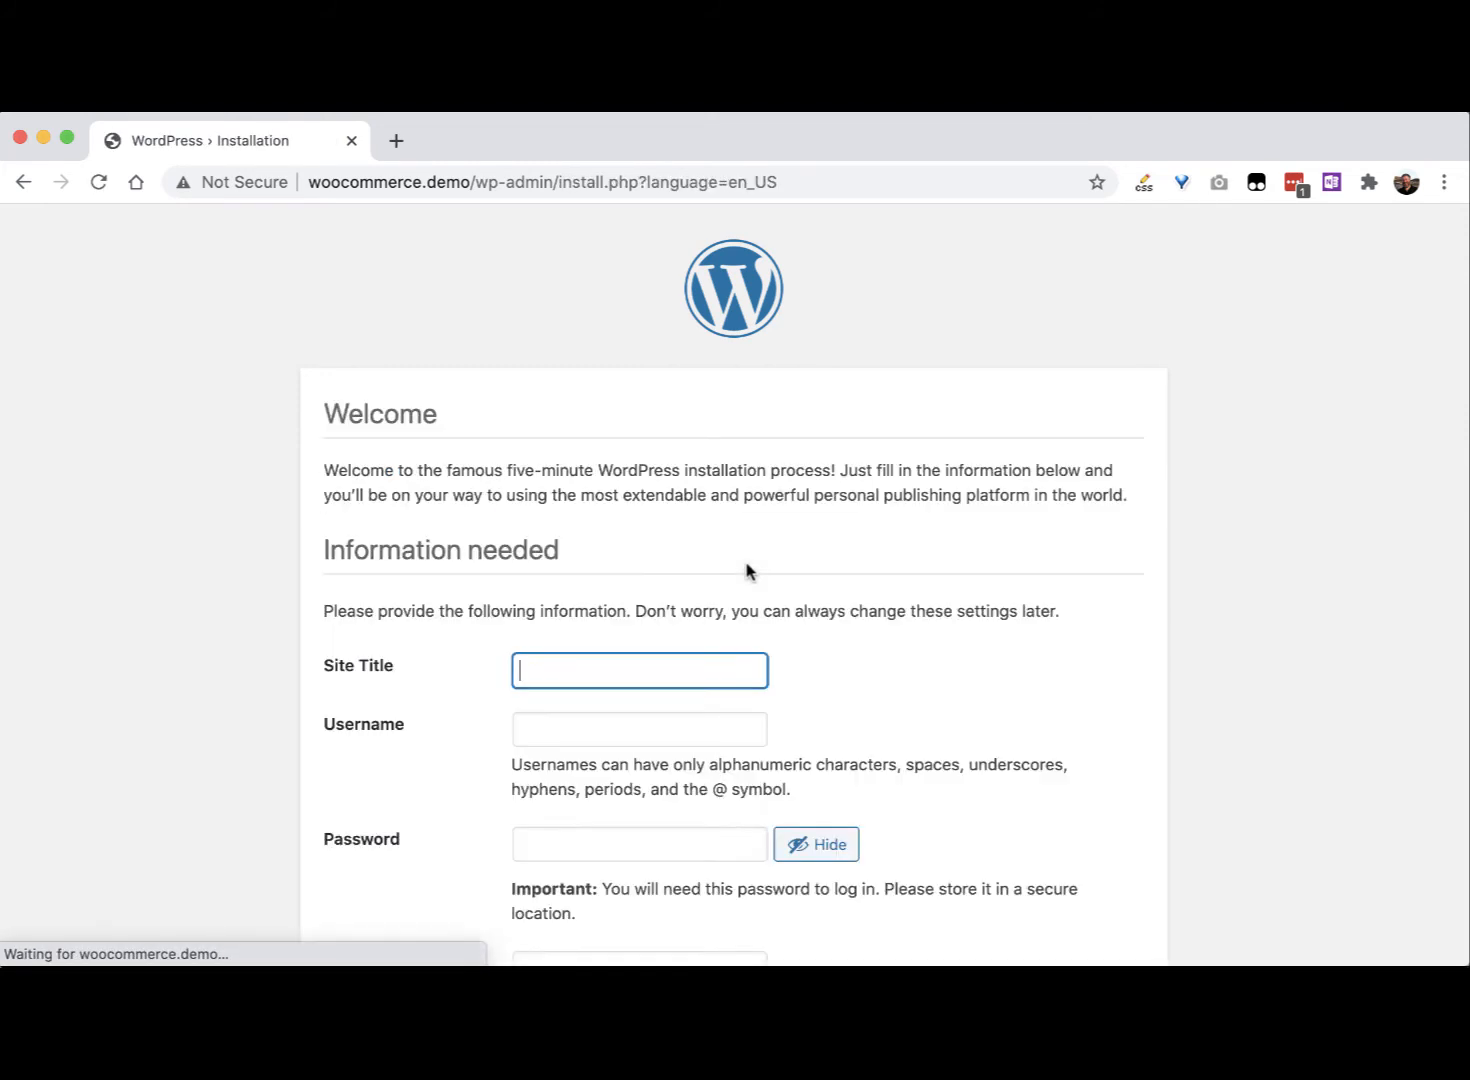
type("restore demo")
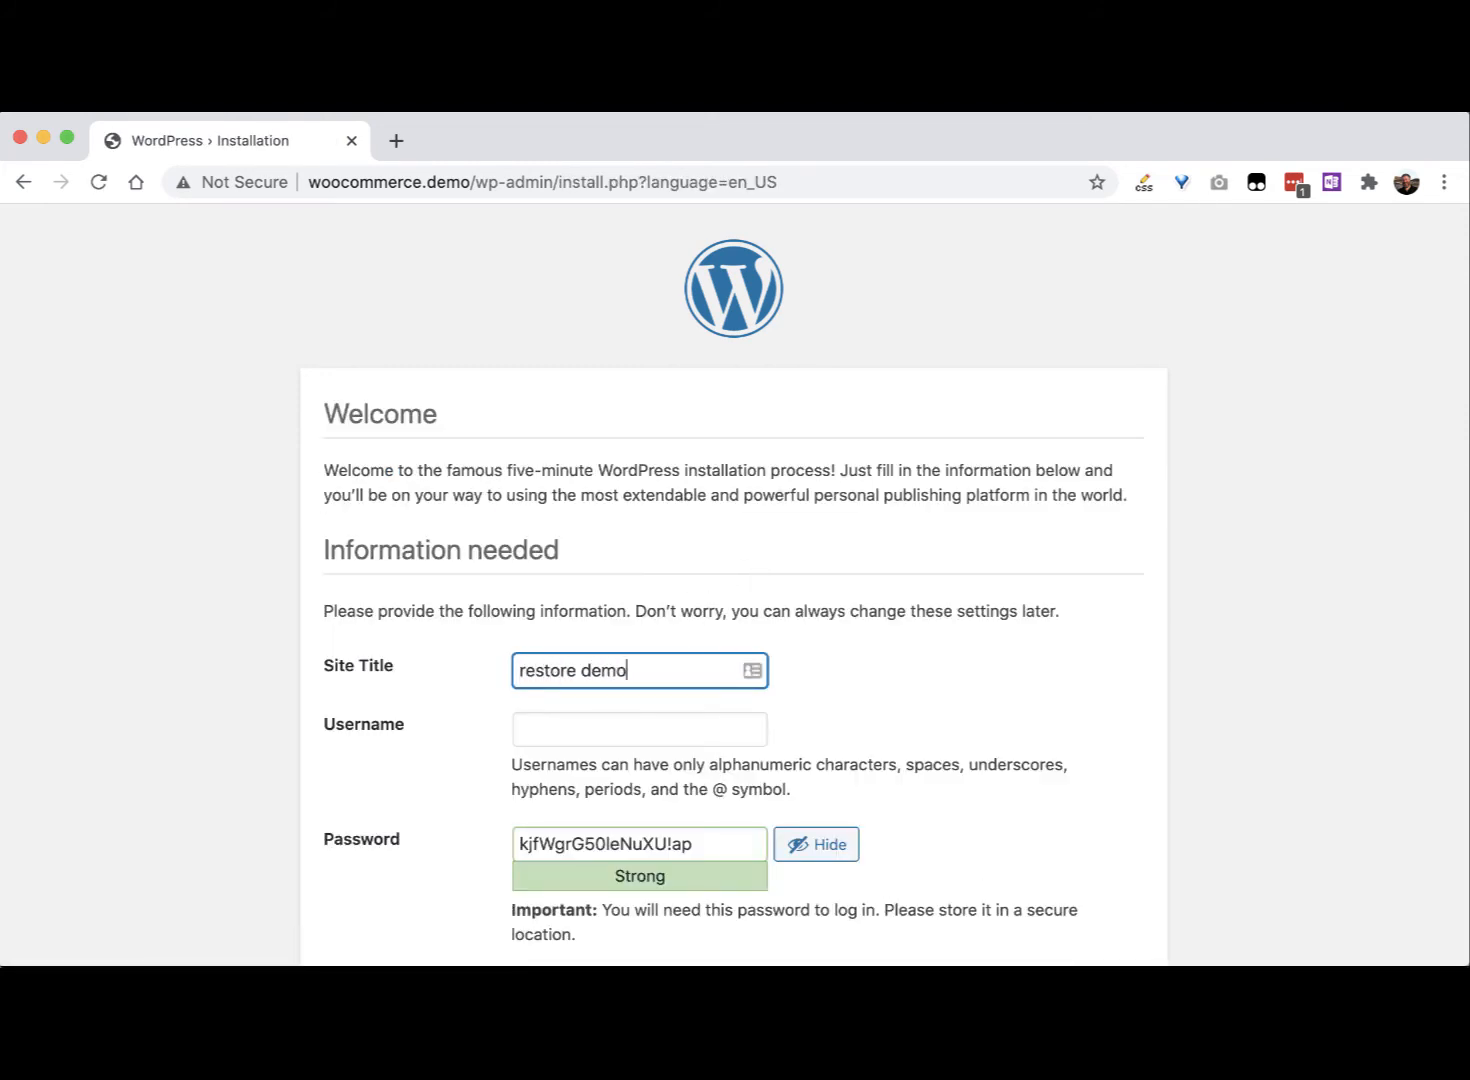
key("Tab")
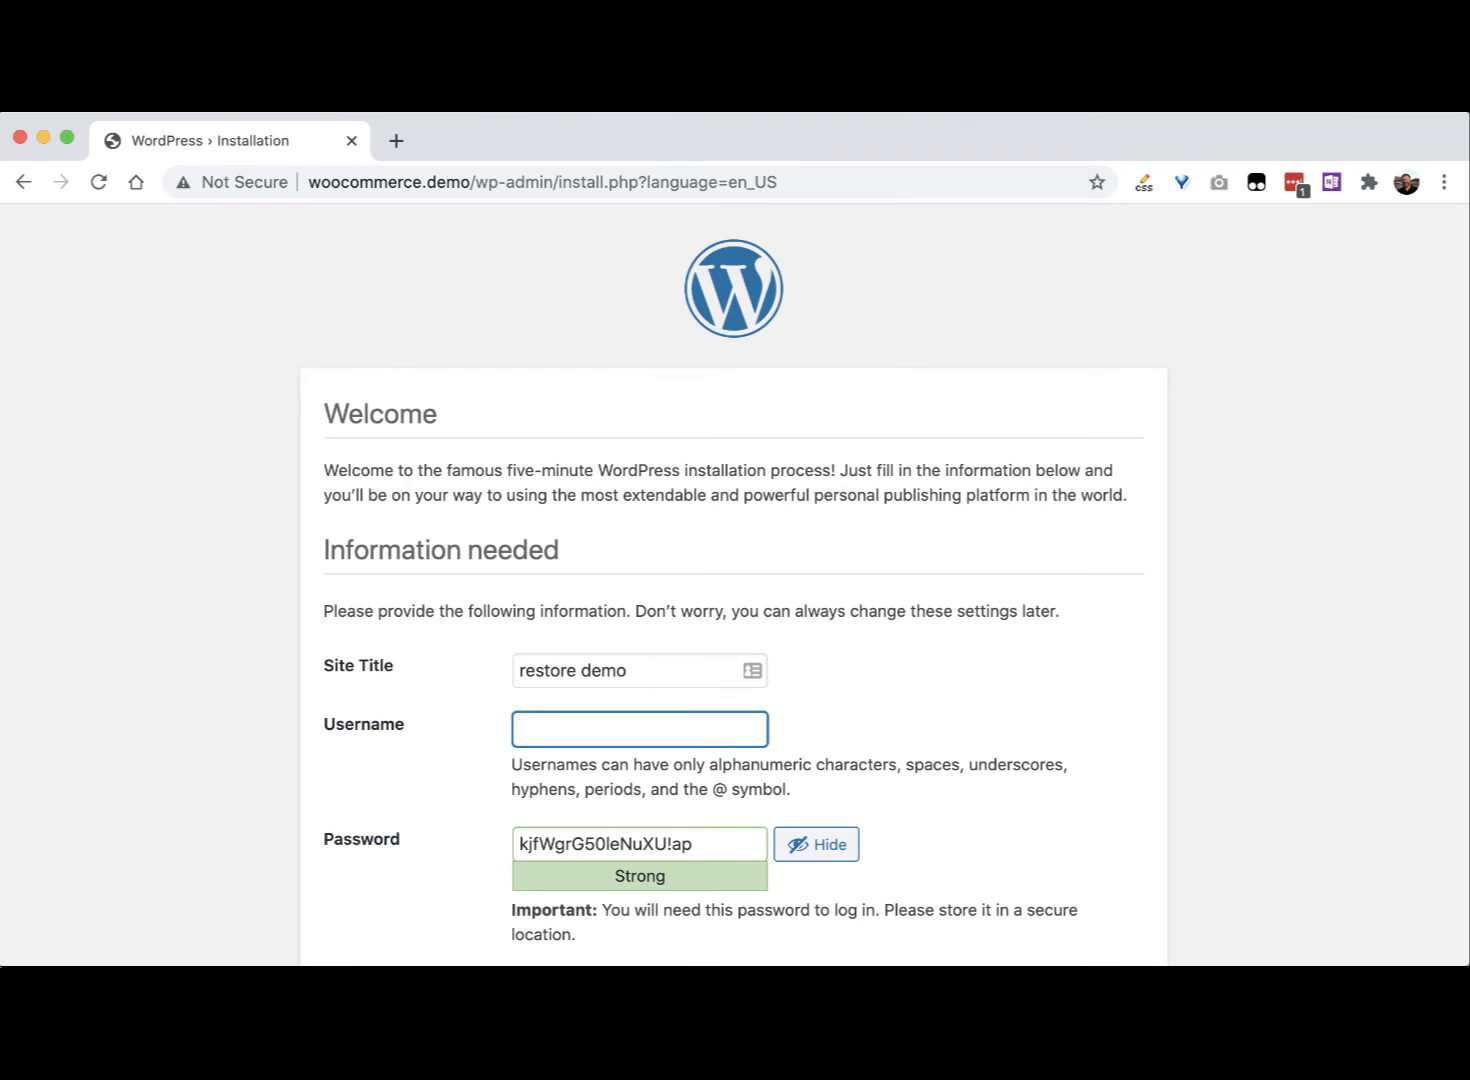
type("admin")
key("Tab")
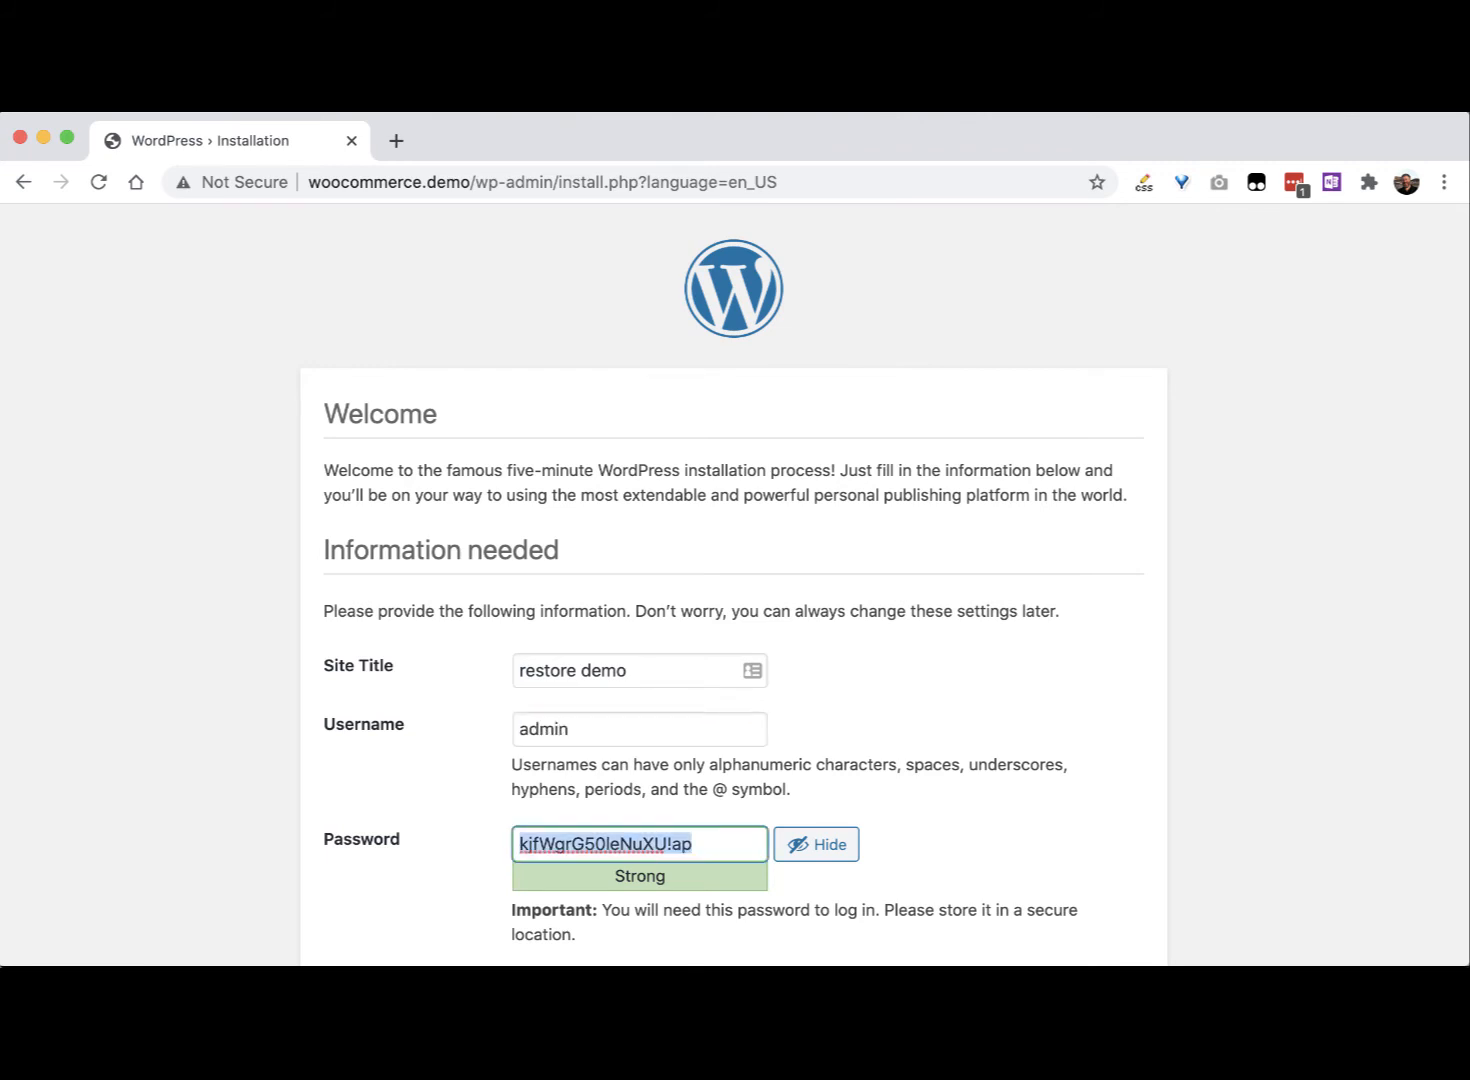
Step: Keep the generated password, enter the admin e-mail address, and install WordPress
right_click(656, 650)
left_click(950, 575)
scroll(950, 575, "down", 5)
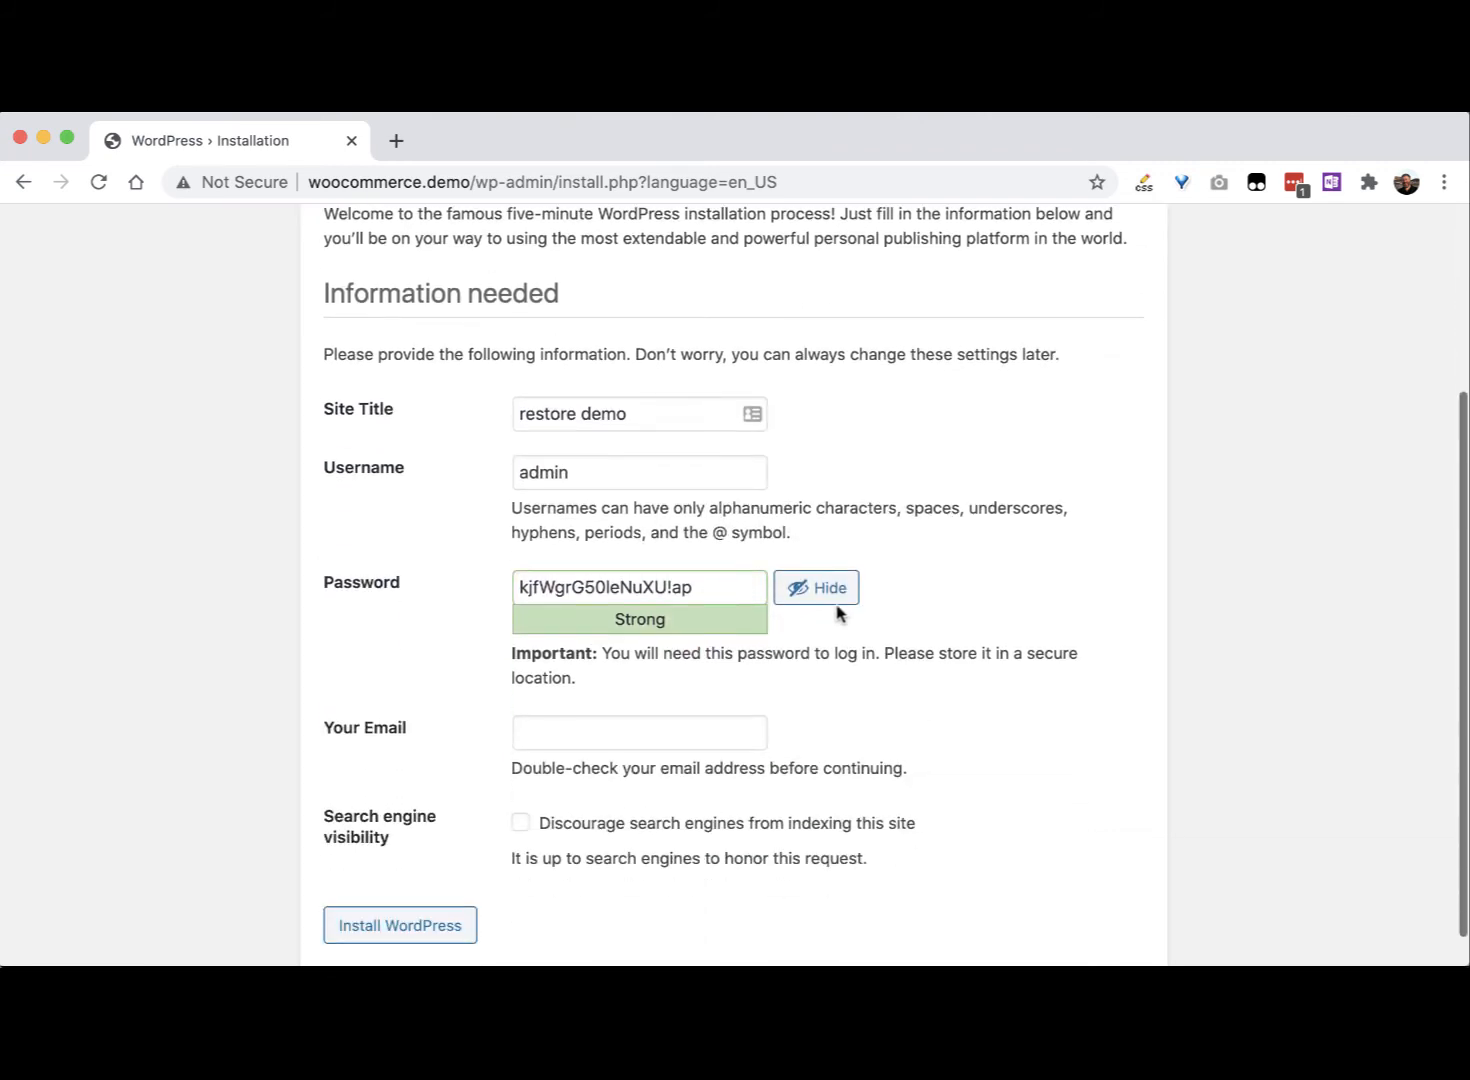
triple_click(712, 584)
left_click(1023, 652)
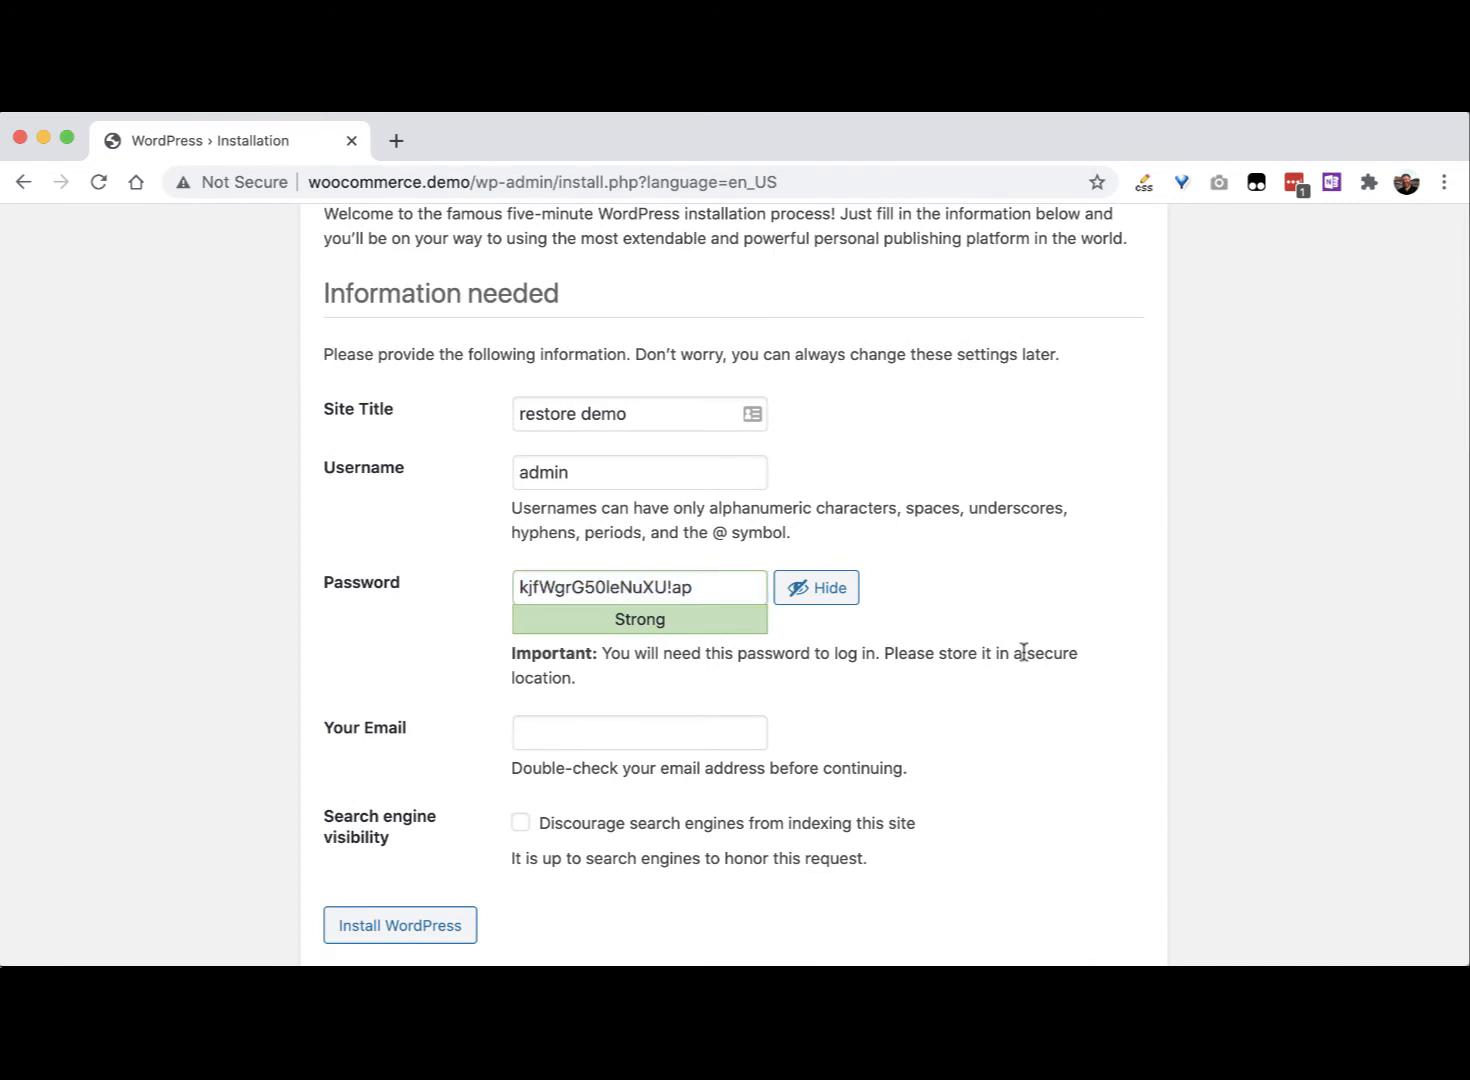
key("Tab")
type("aw")
key("BackSpace")
key("BackSpace")
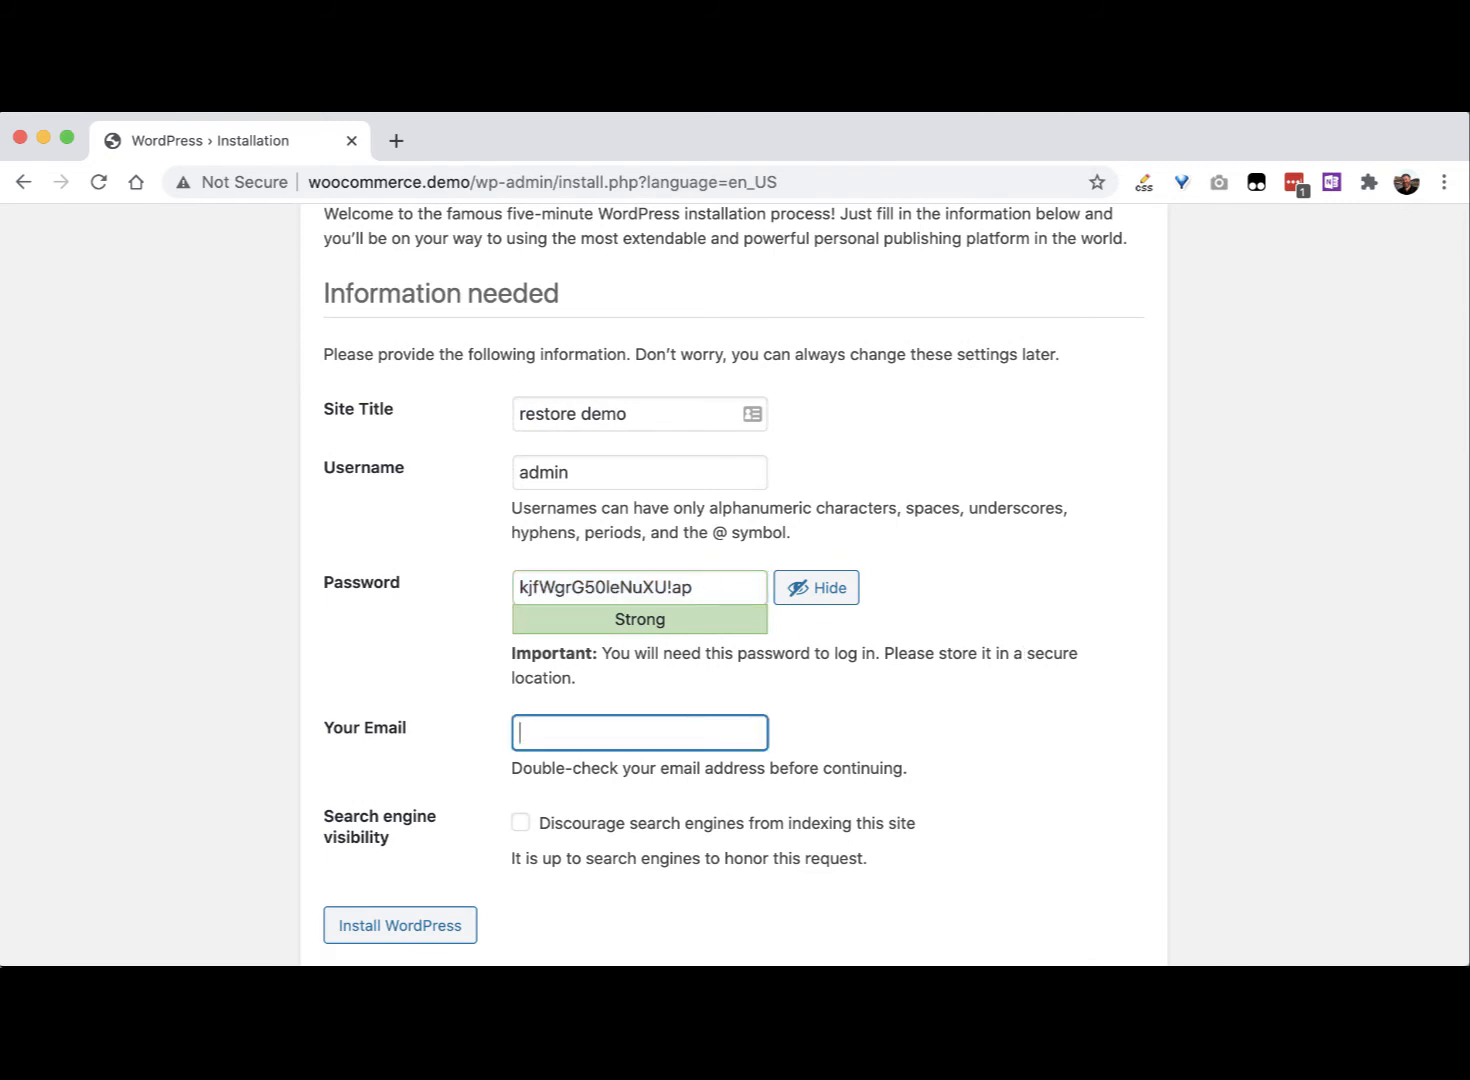
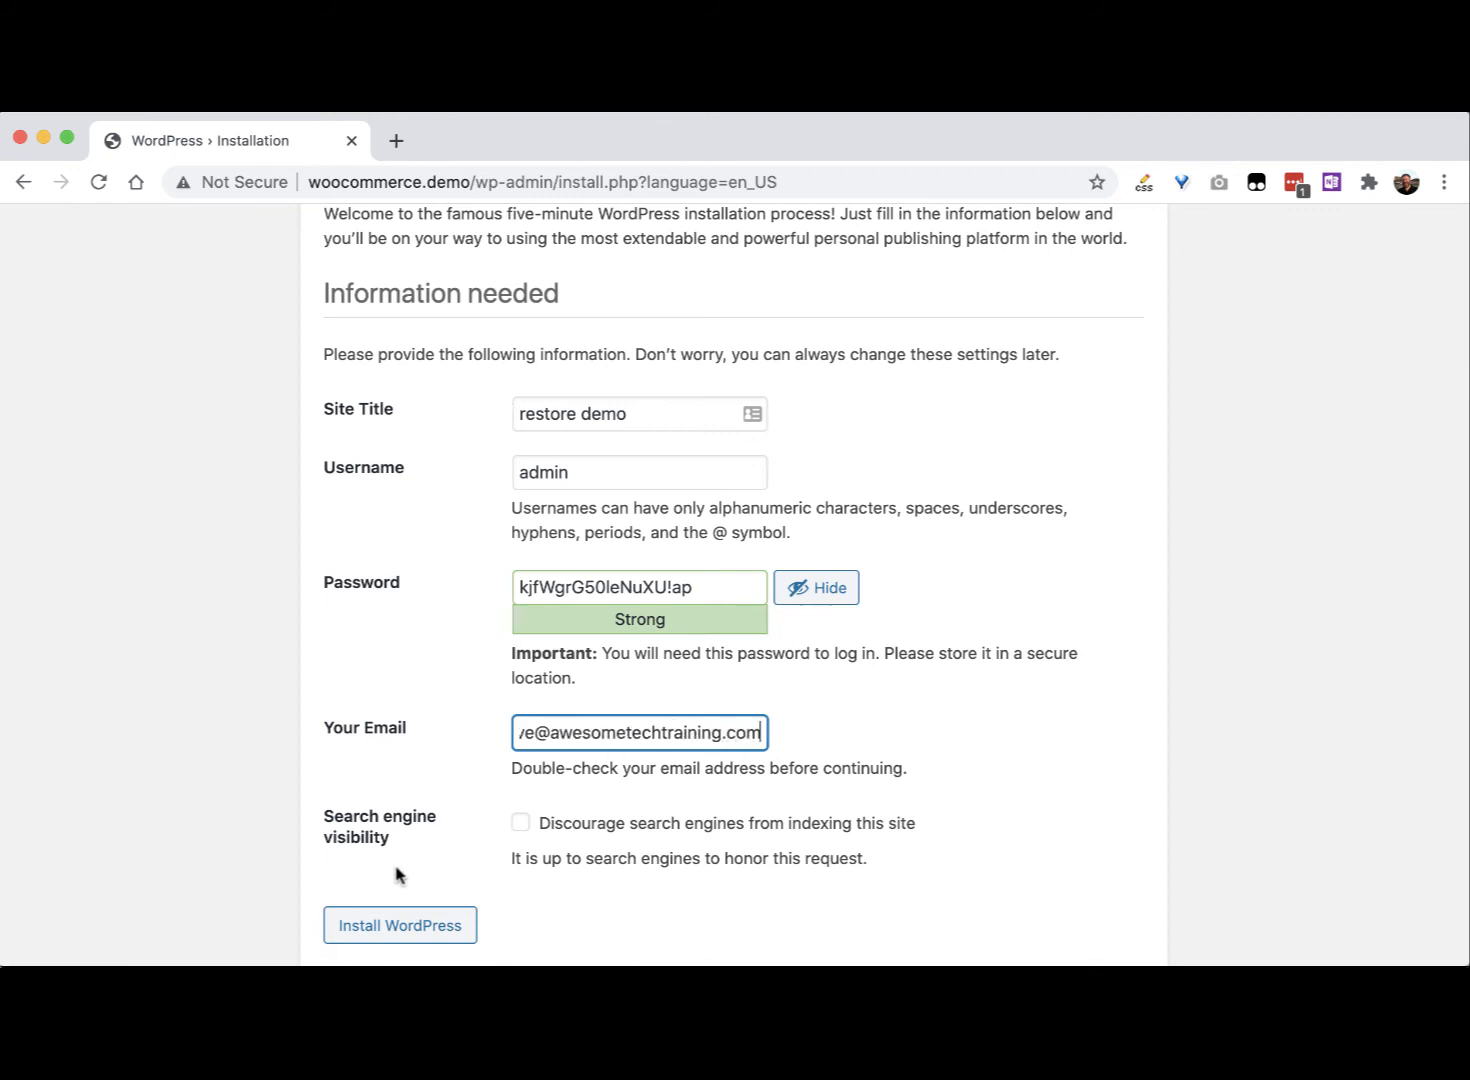
left_click(378, 930)
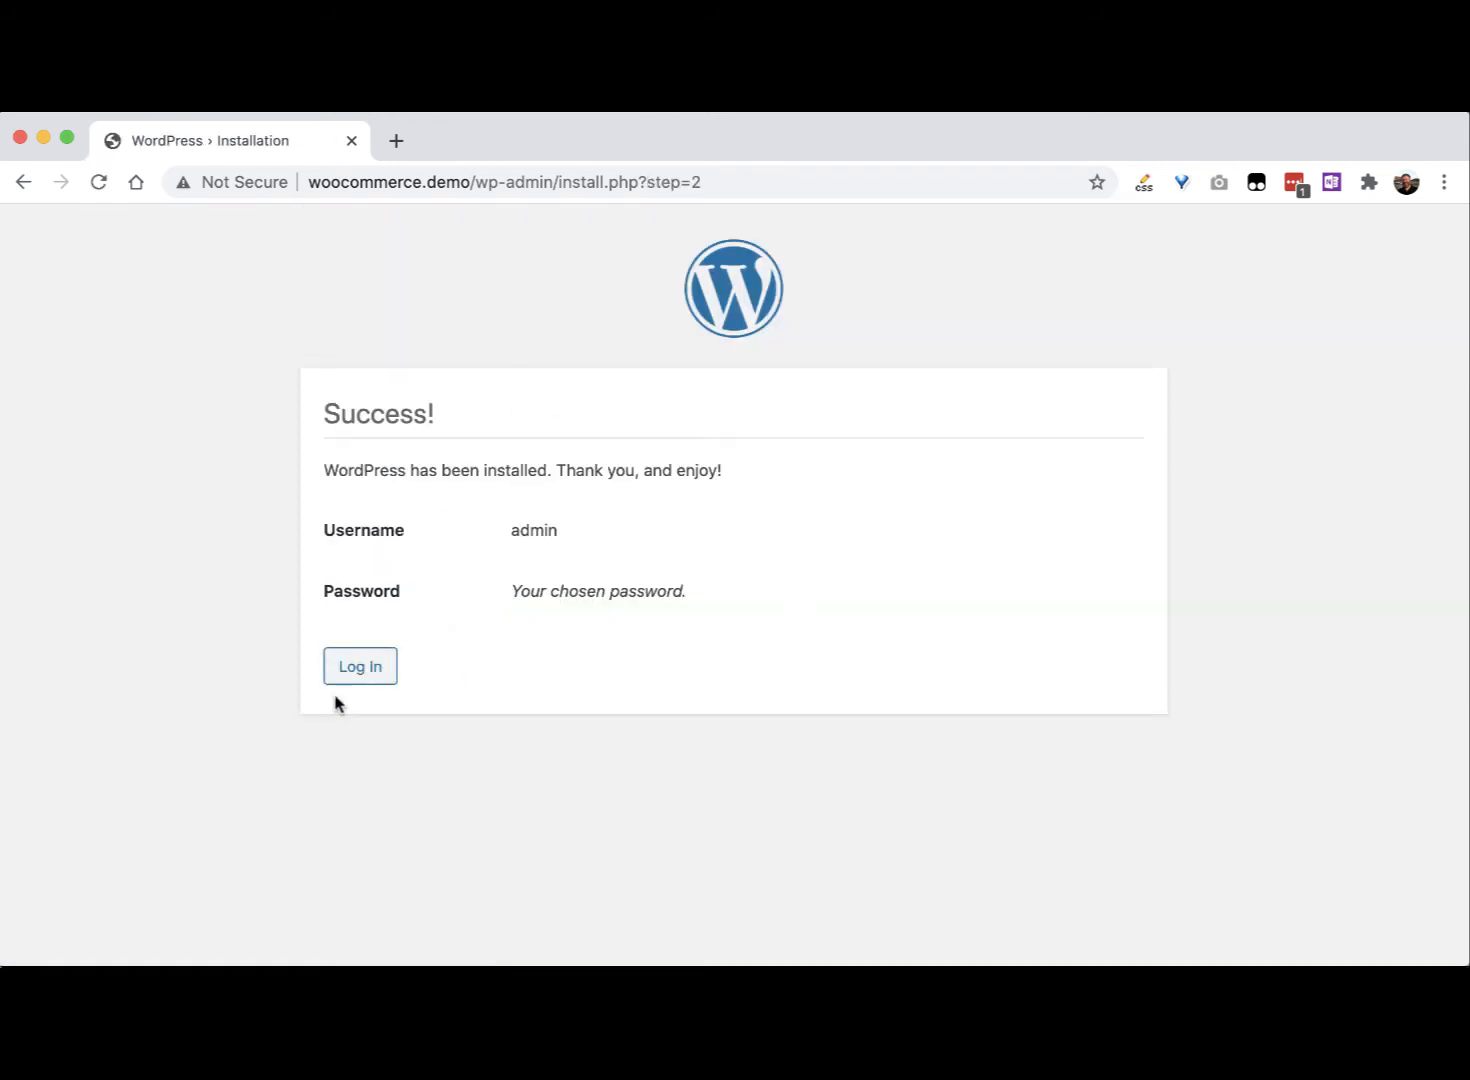
left_click(358, 668)
Step: Log in as admin using the pasted account password
type("ad")
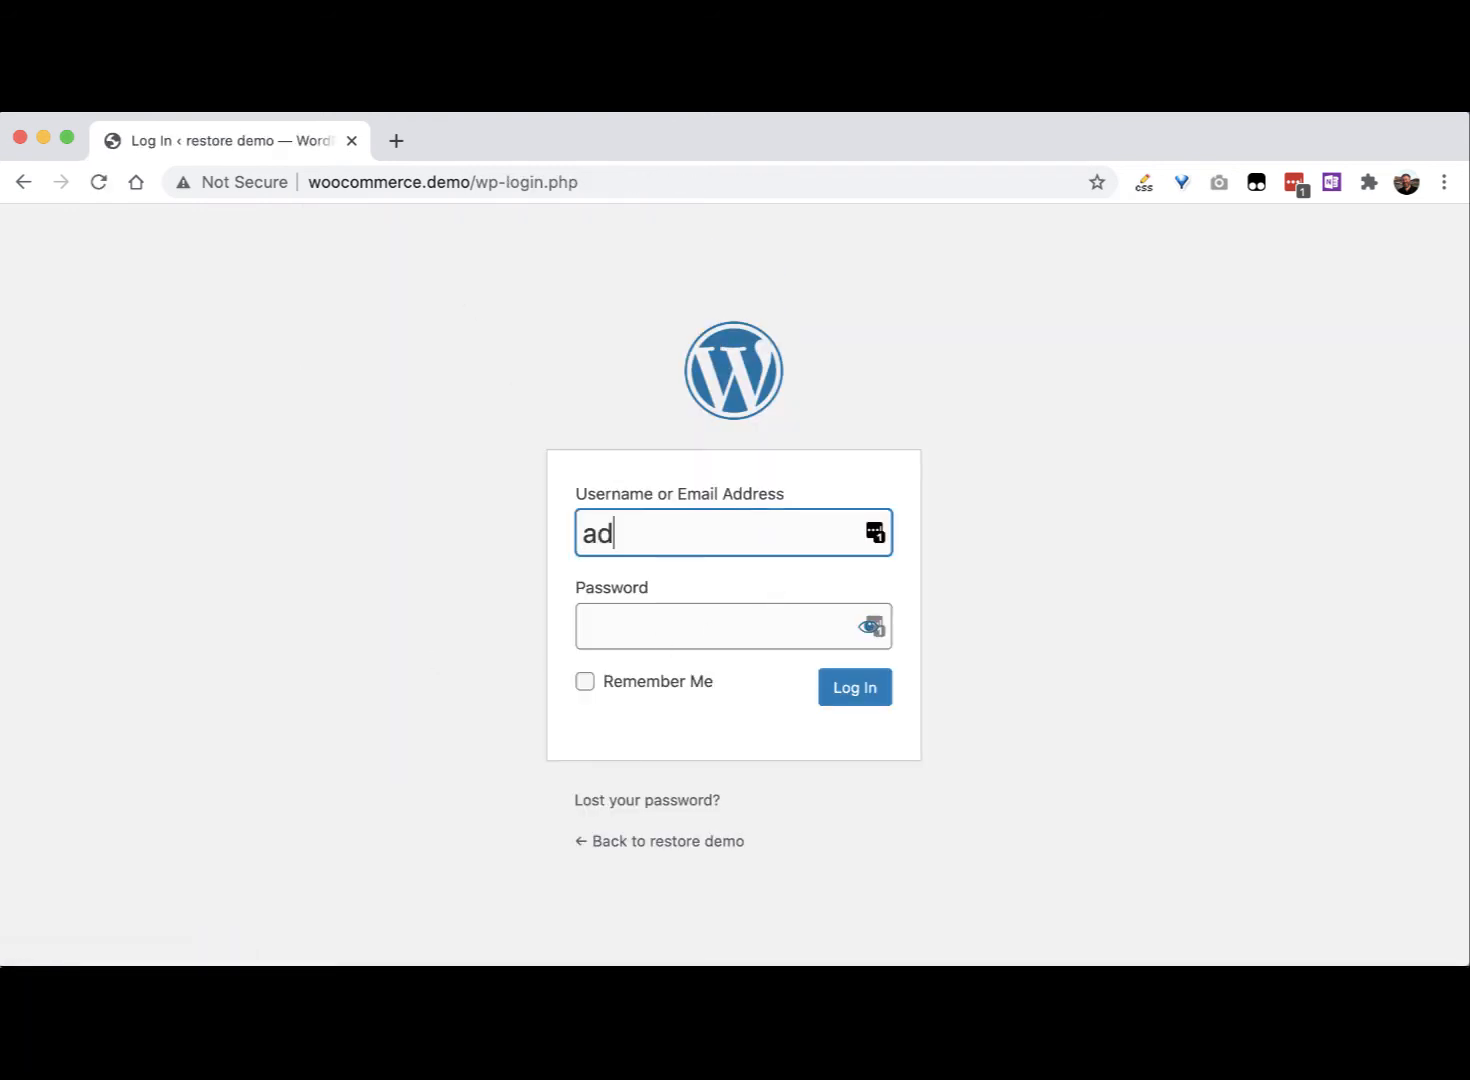
type("min")
key("Tab")
key("super+v")
key("Return")
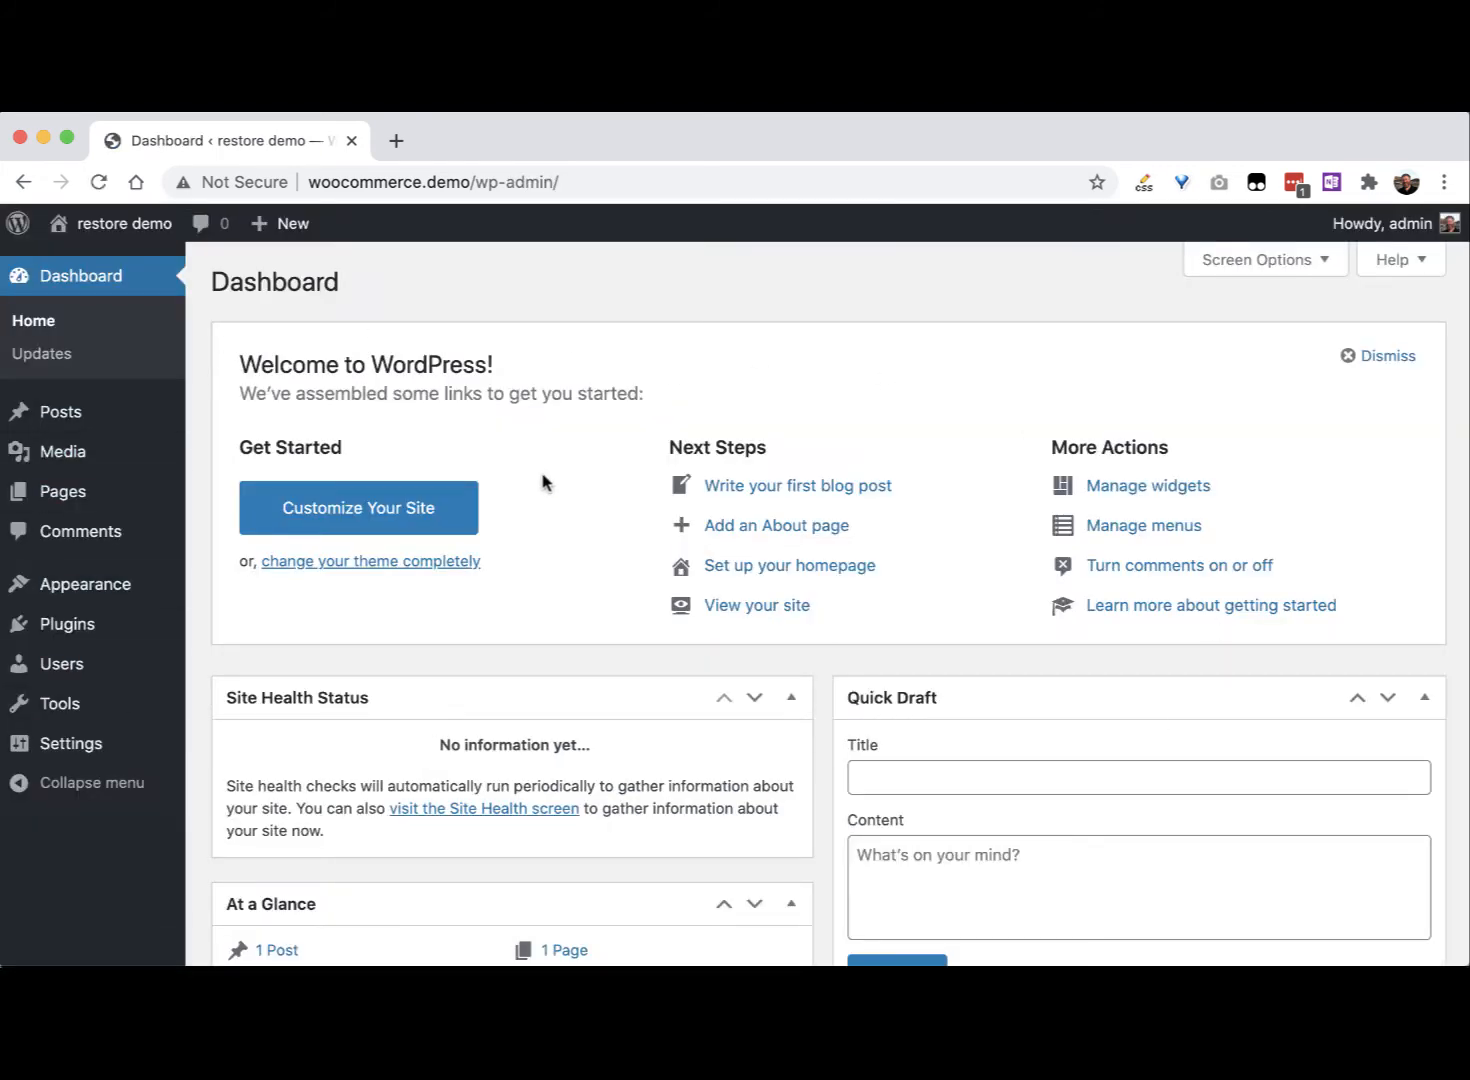
Step: View the new site's front page, then return to the admin Dashboard
left_click(123, 228)
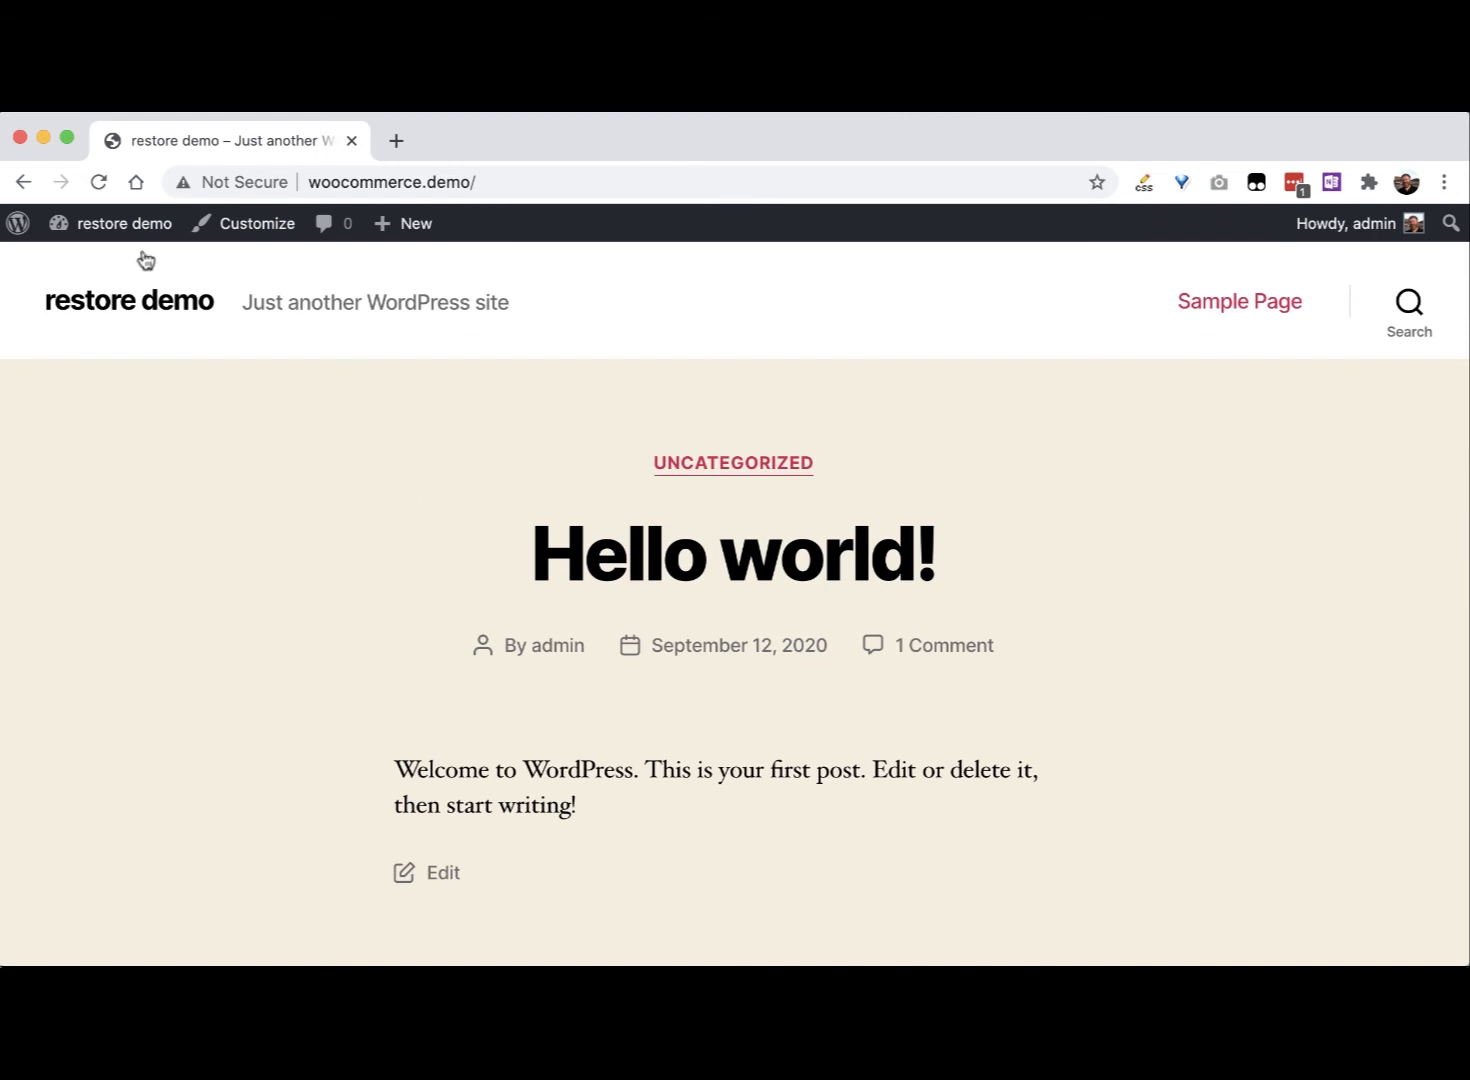
mouse_move(128, 232)
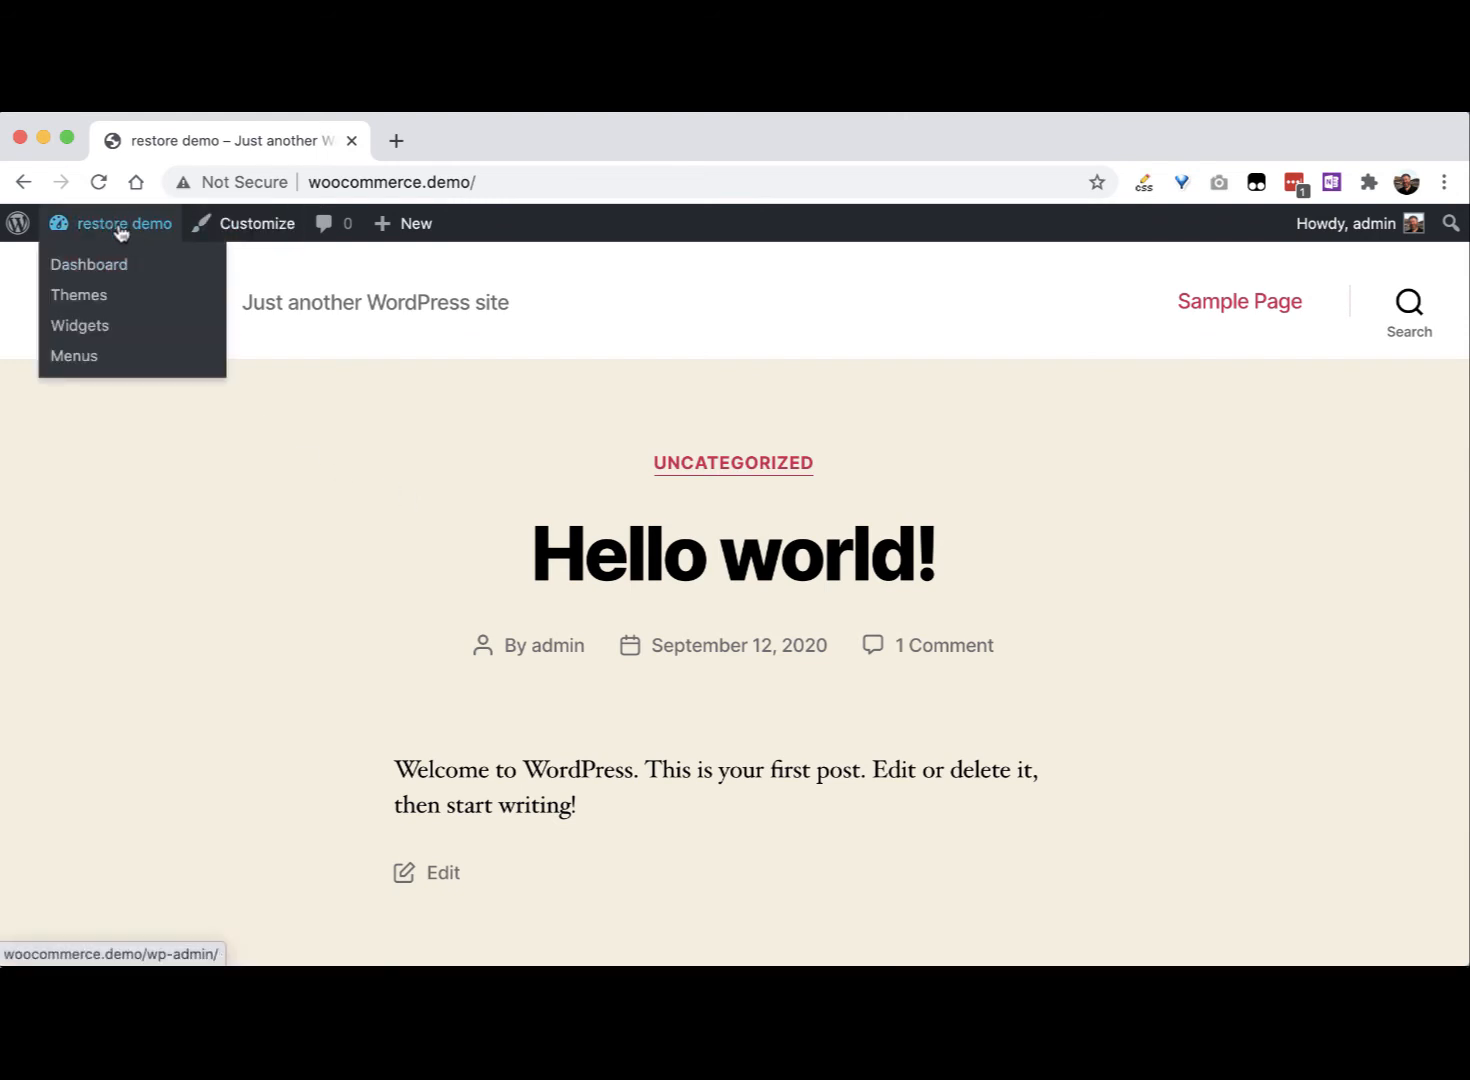
left_click(120, 229)
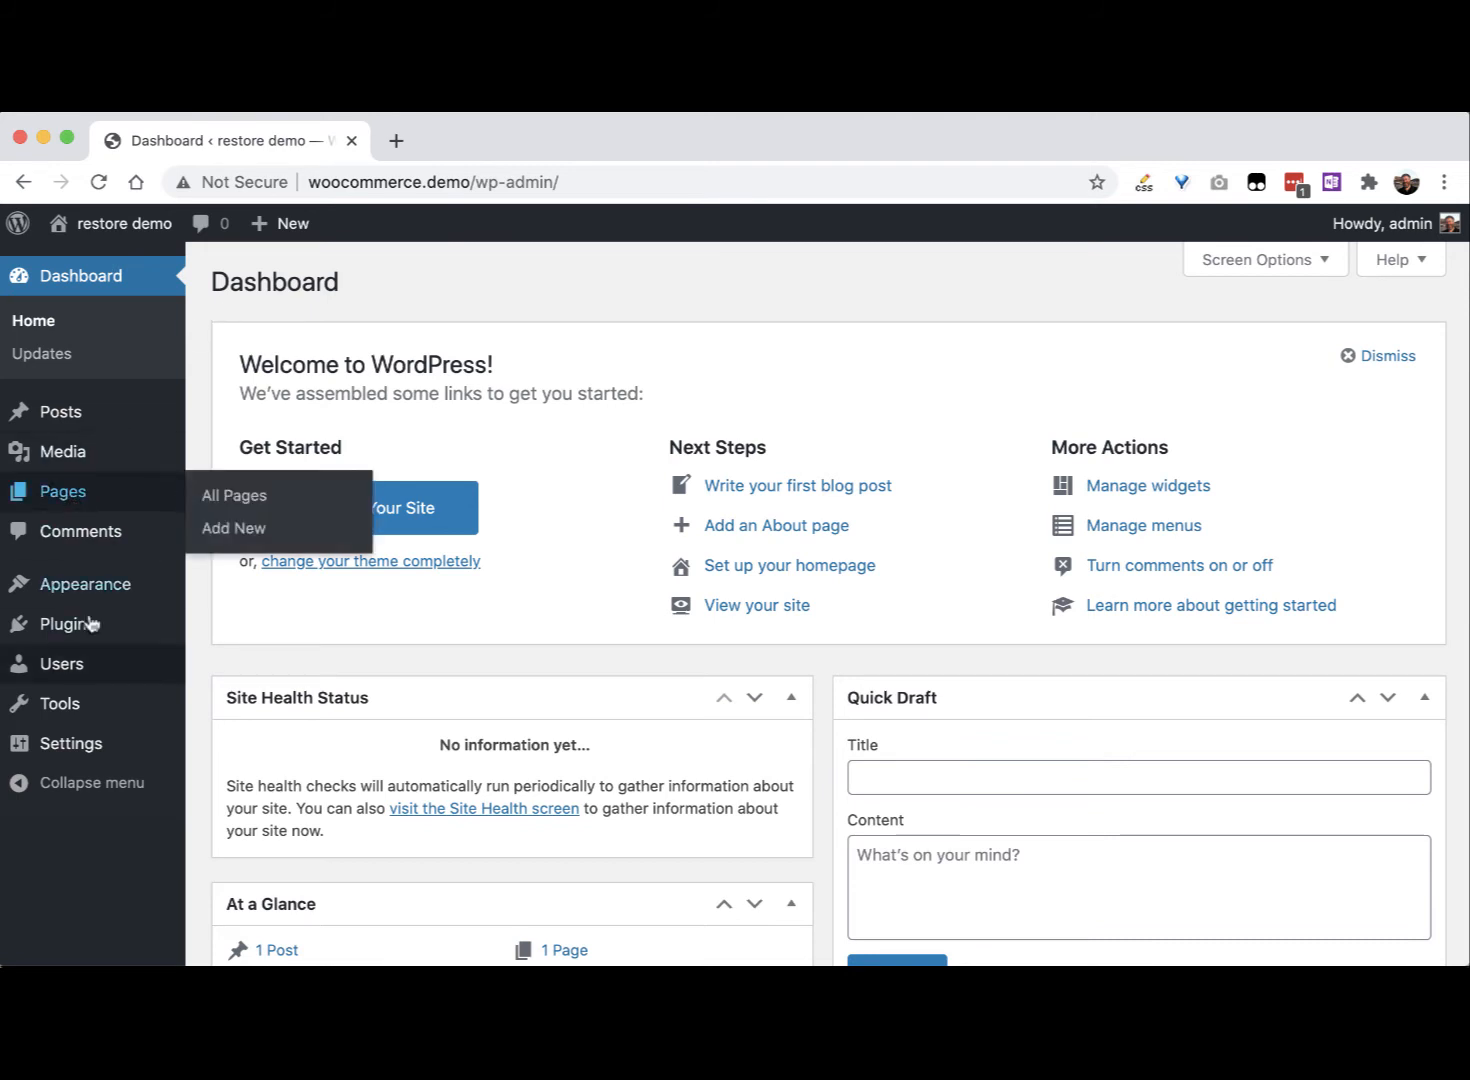
Step: Search Add Plugins for 'updraftplus', then install and activate UpdraftPlus
mouse_move(138, 630)
left_click(249, 665)
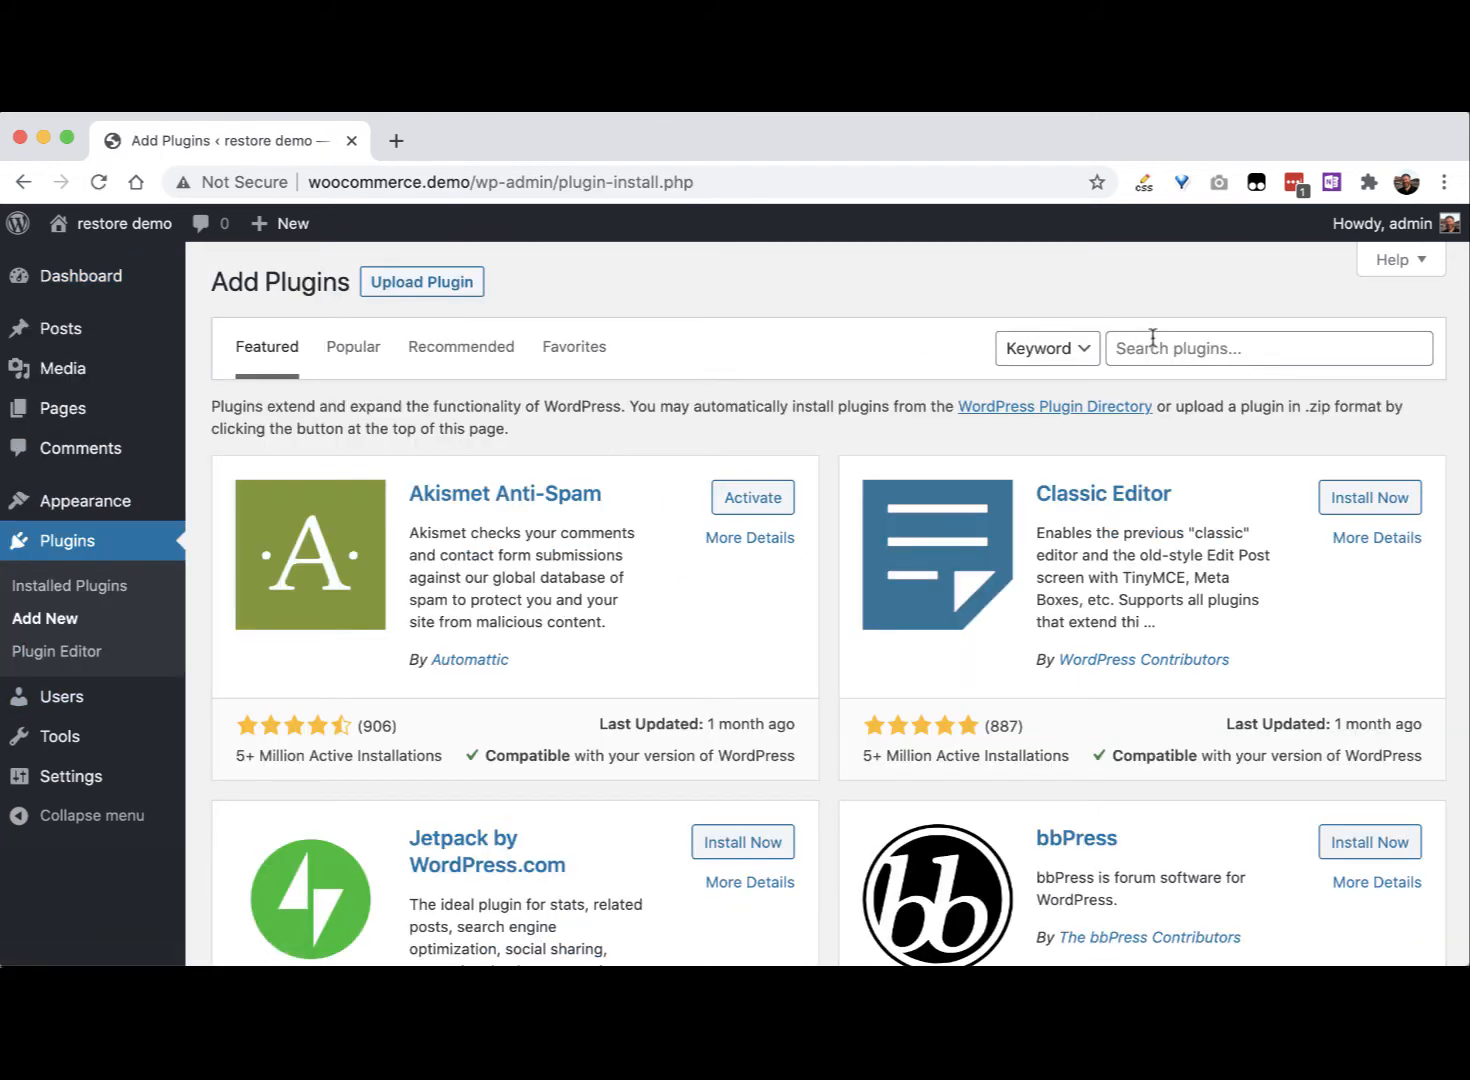
left_click(1152, 340)
type("updraftp")
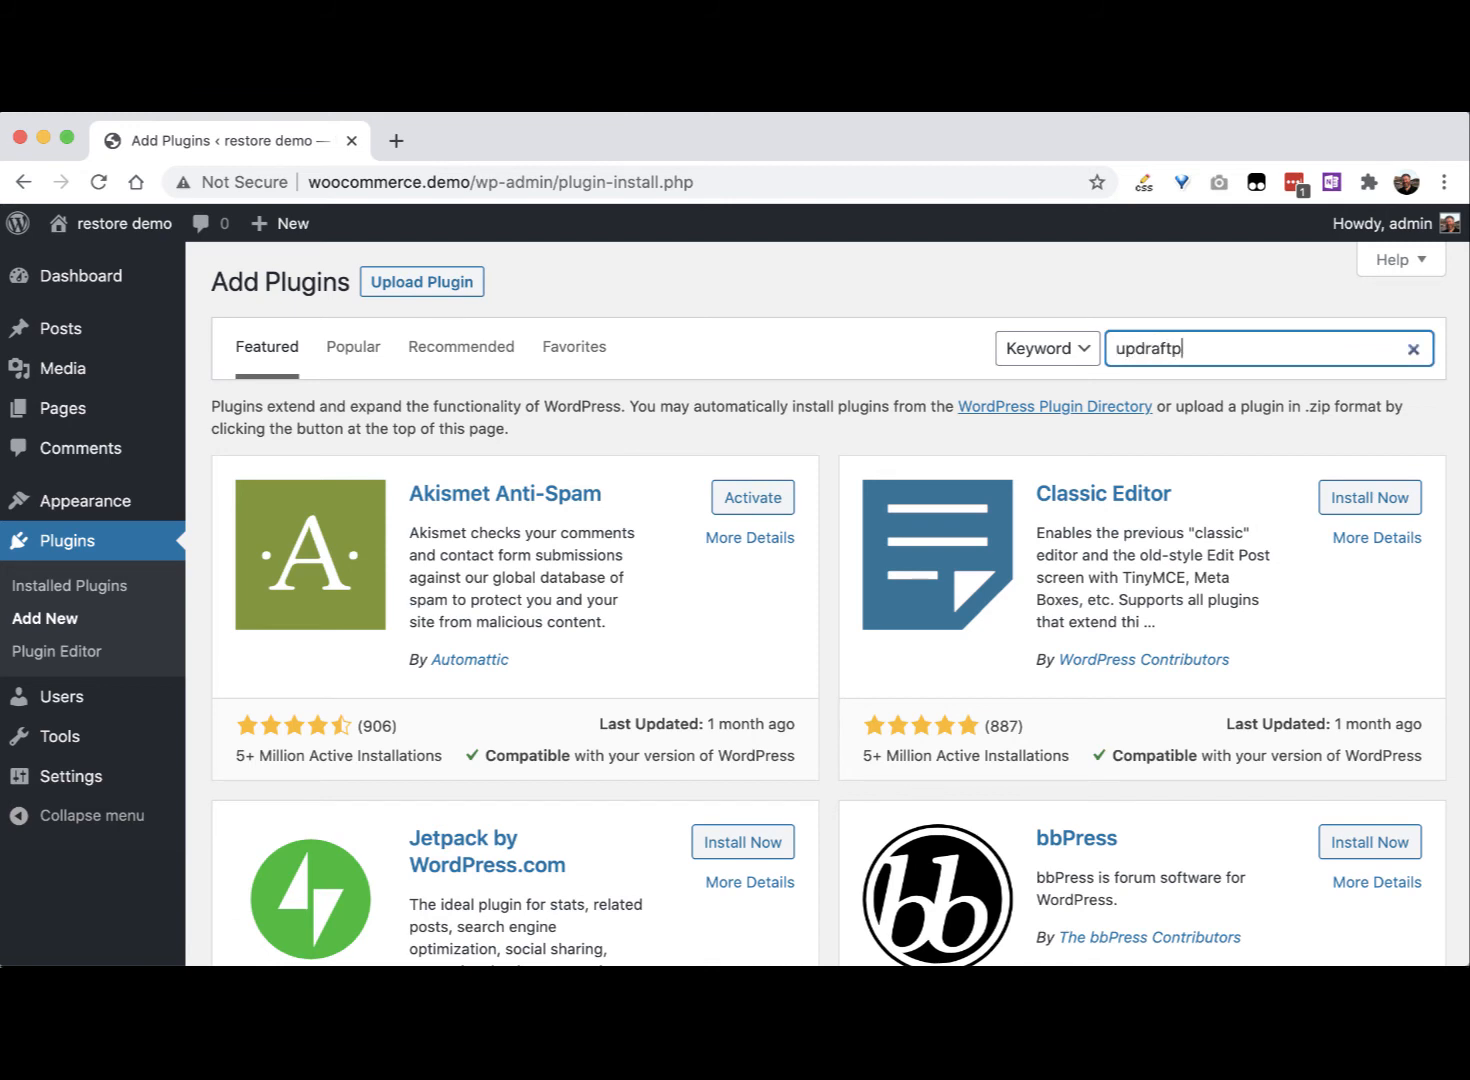
type("lus")
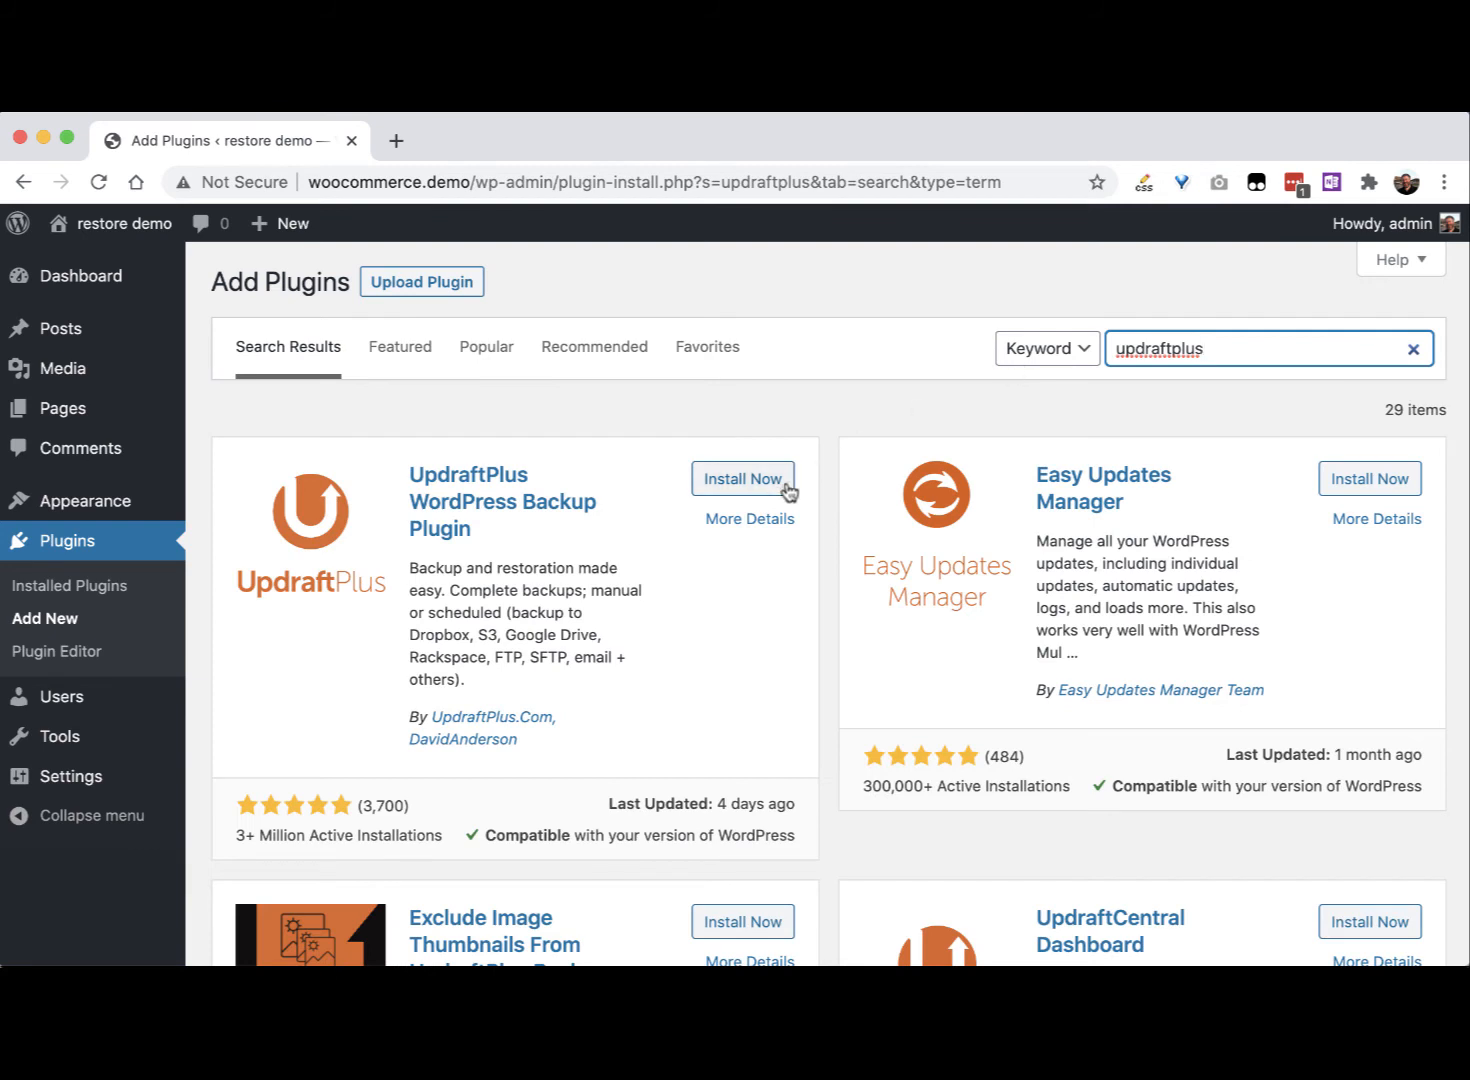
left_click(776, 486)
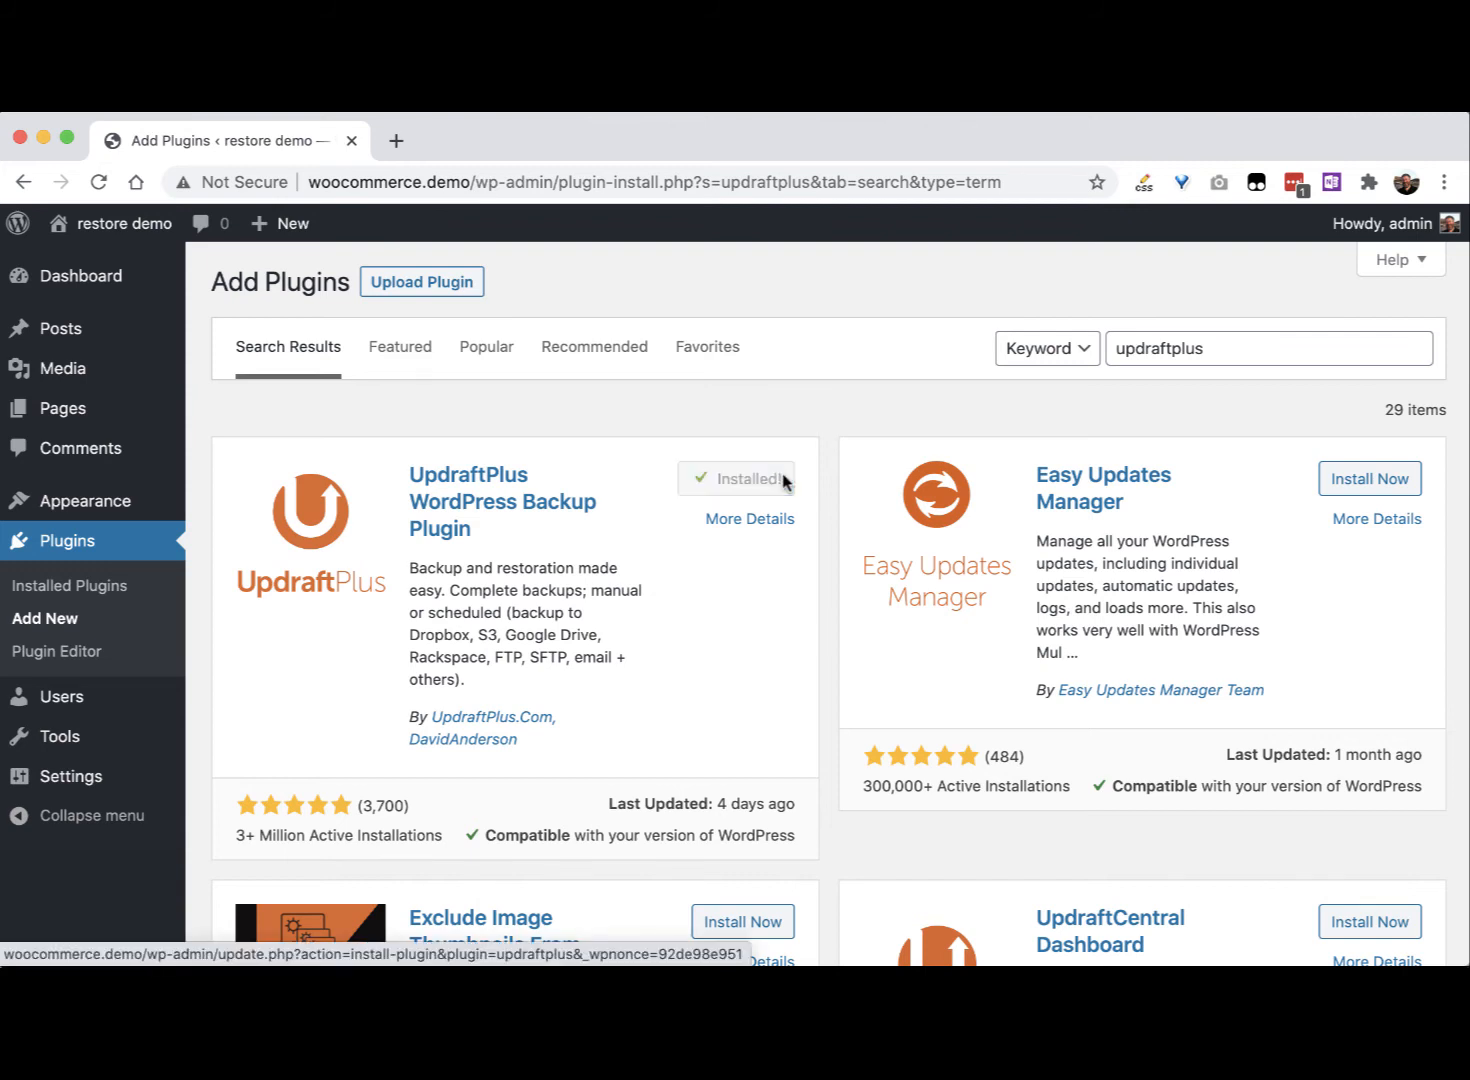
left_click(784, 482)
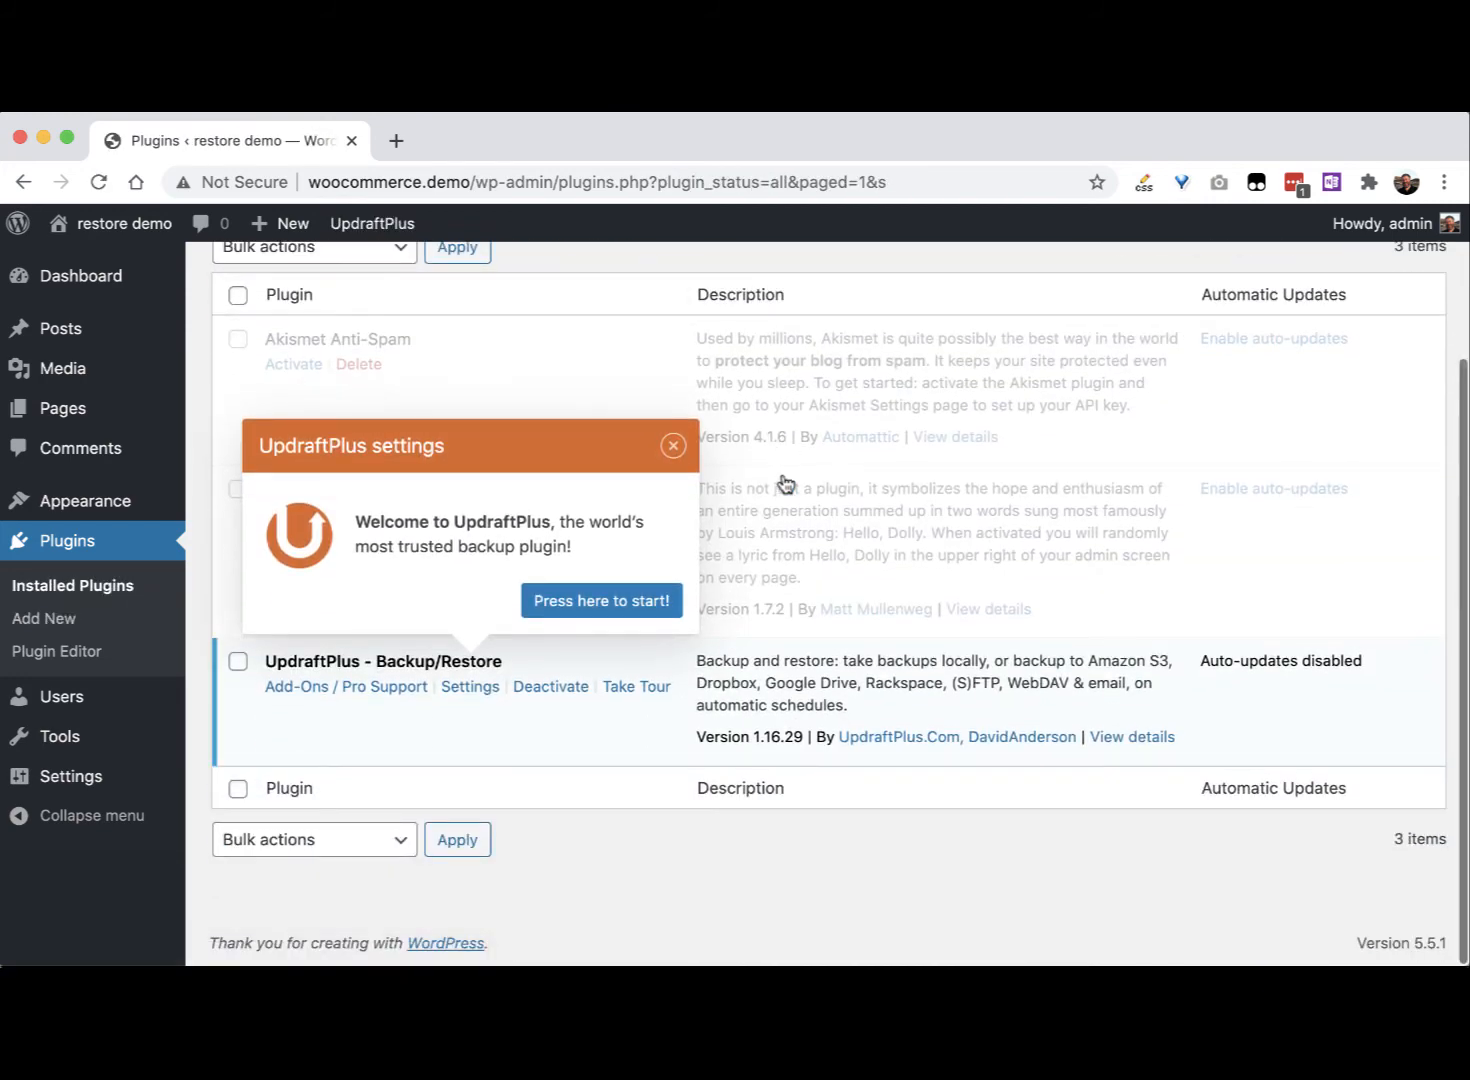
Step: Close the UpdraftPlus welcome message and go to UpdraftPlus Backup / Restore via the admin bar
left_click(674, 454)
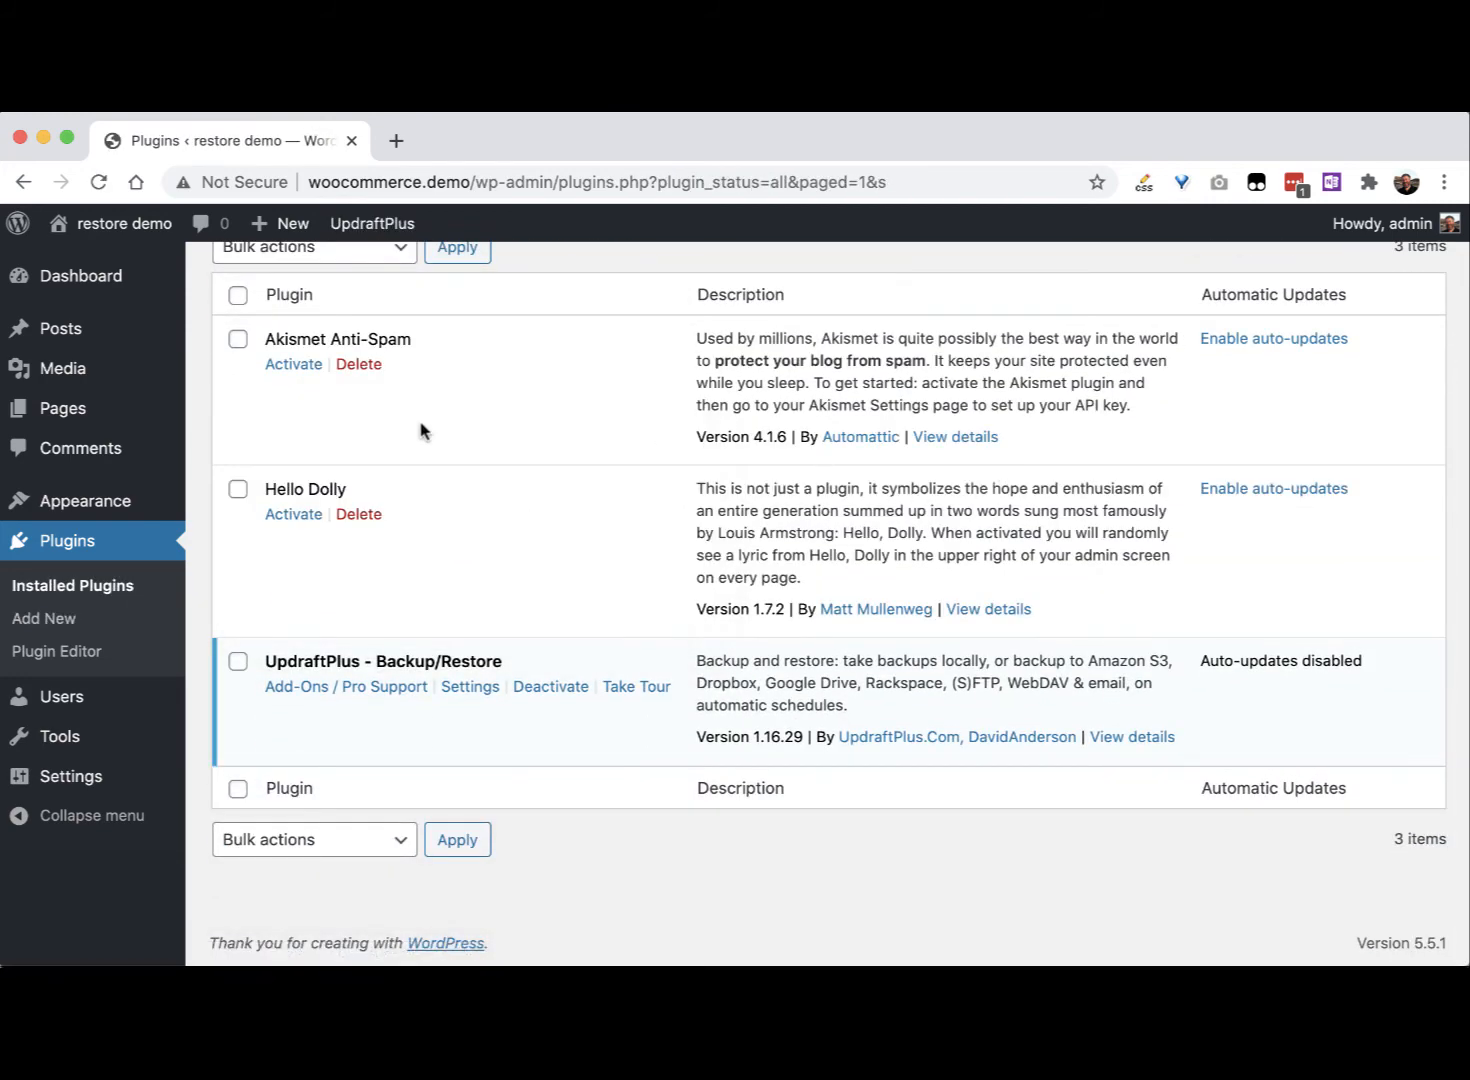
scroll(548, 652, "up", 3)
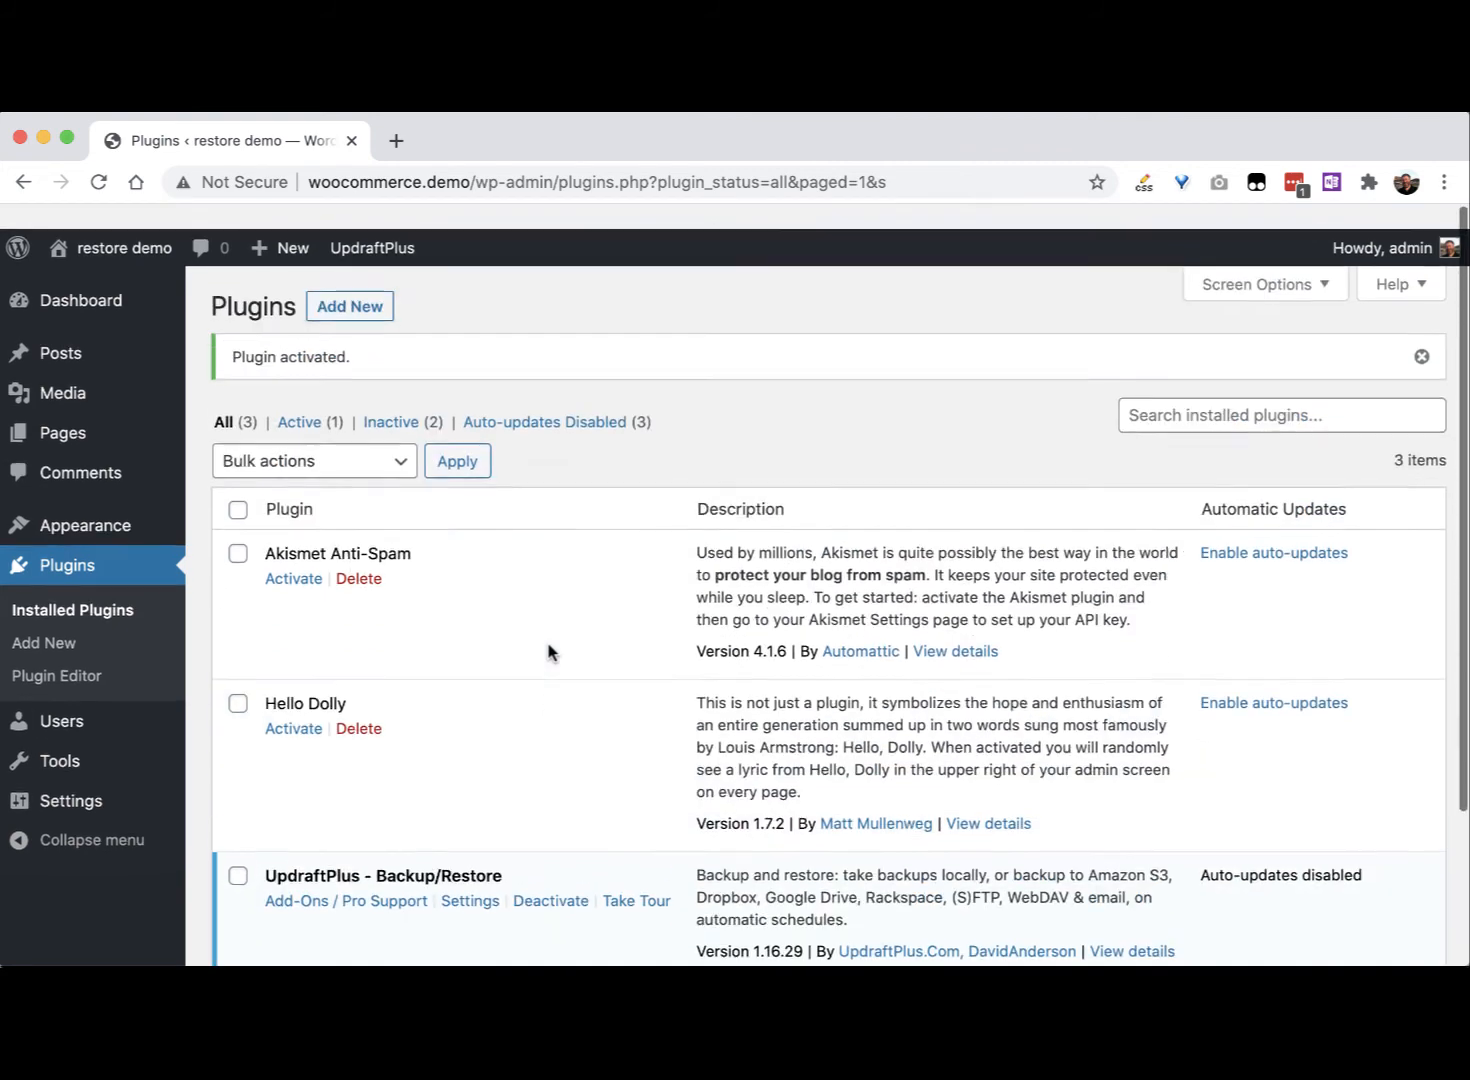
mouse_move(379, 223)
left_click(386, 265)
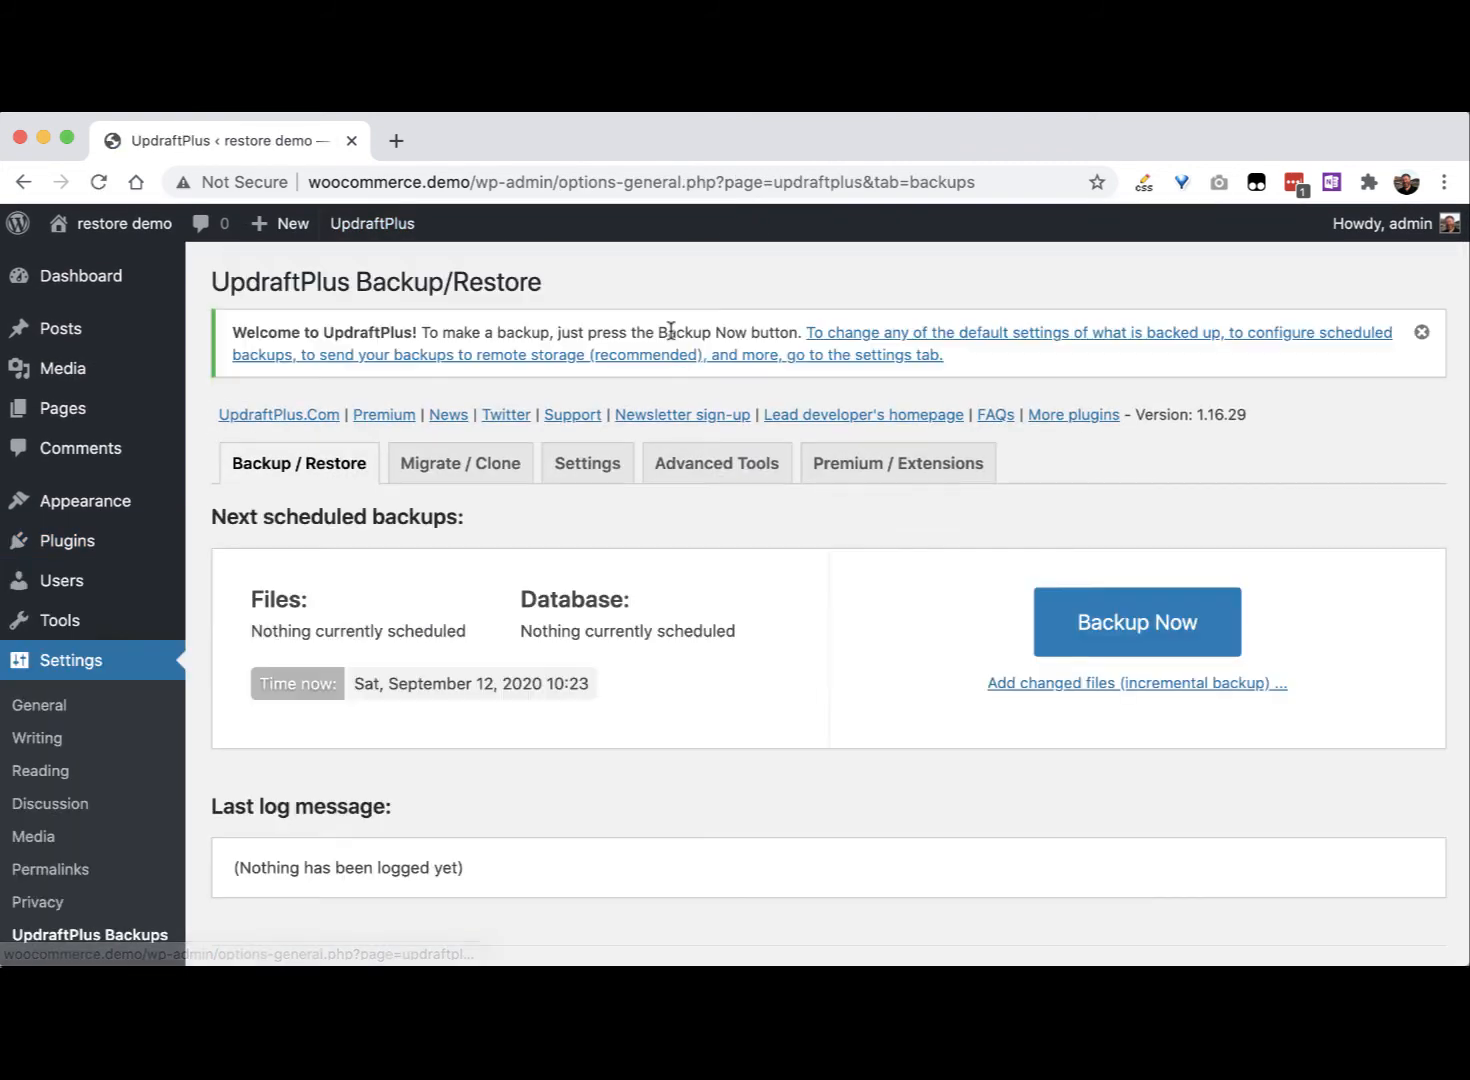
scroll(766, 700, "down", 5)
scroll(774, 702, "up", 5)
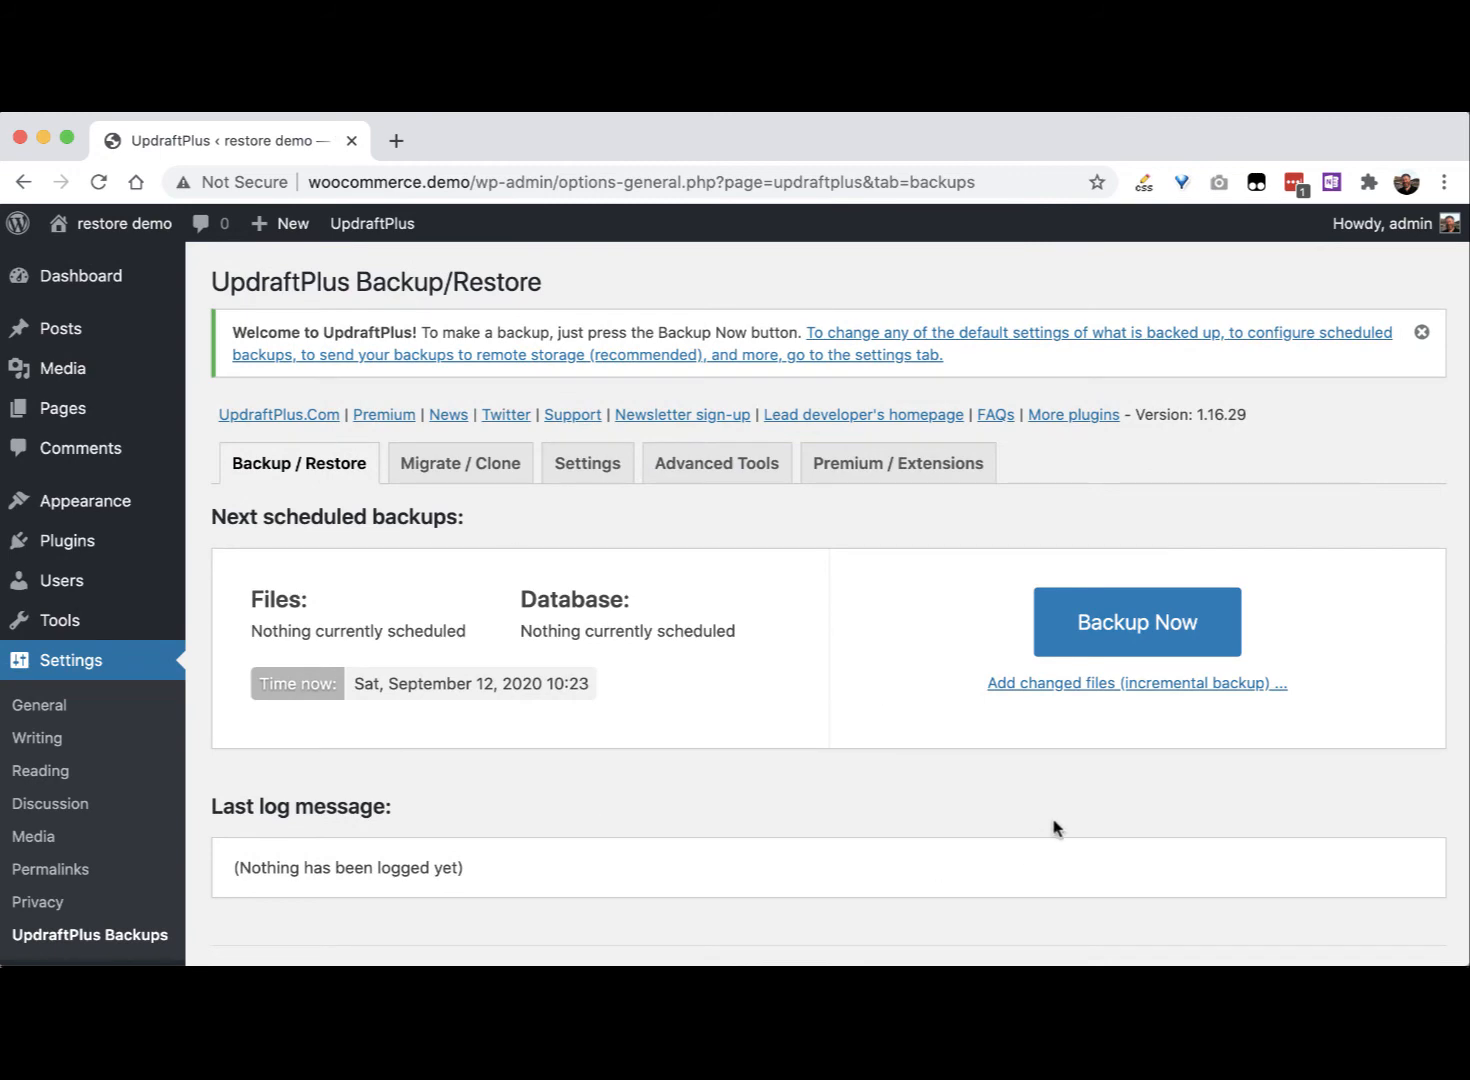
scroll(1053, 827, "down", 2)
scroll(1011, 676, "up", 2)
key("super+Tab")
key("super+Tab")
key("super+Tab")
key("super+Tab")
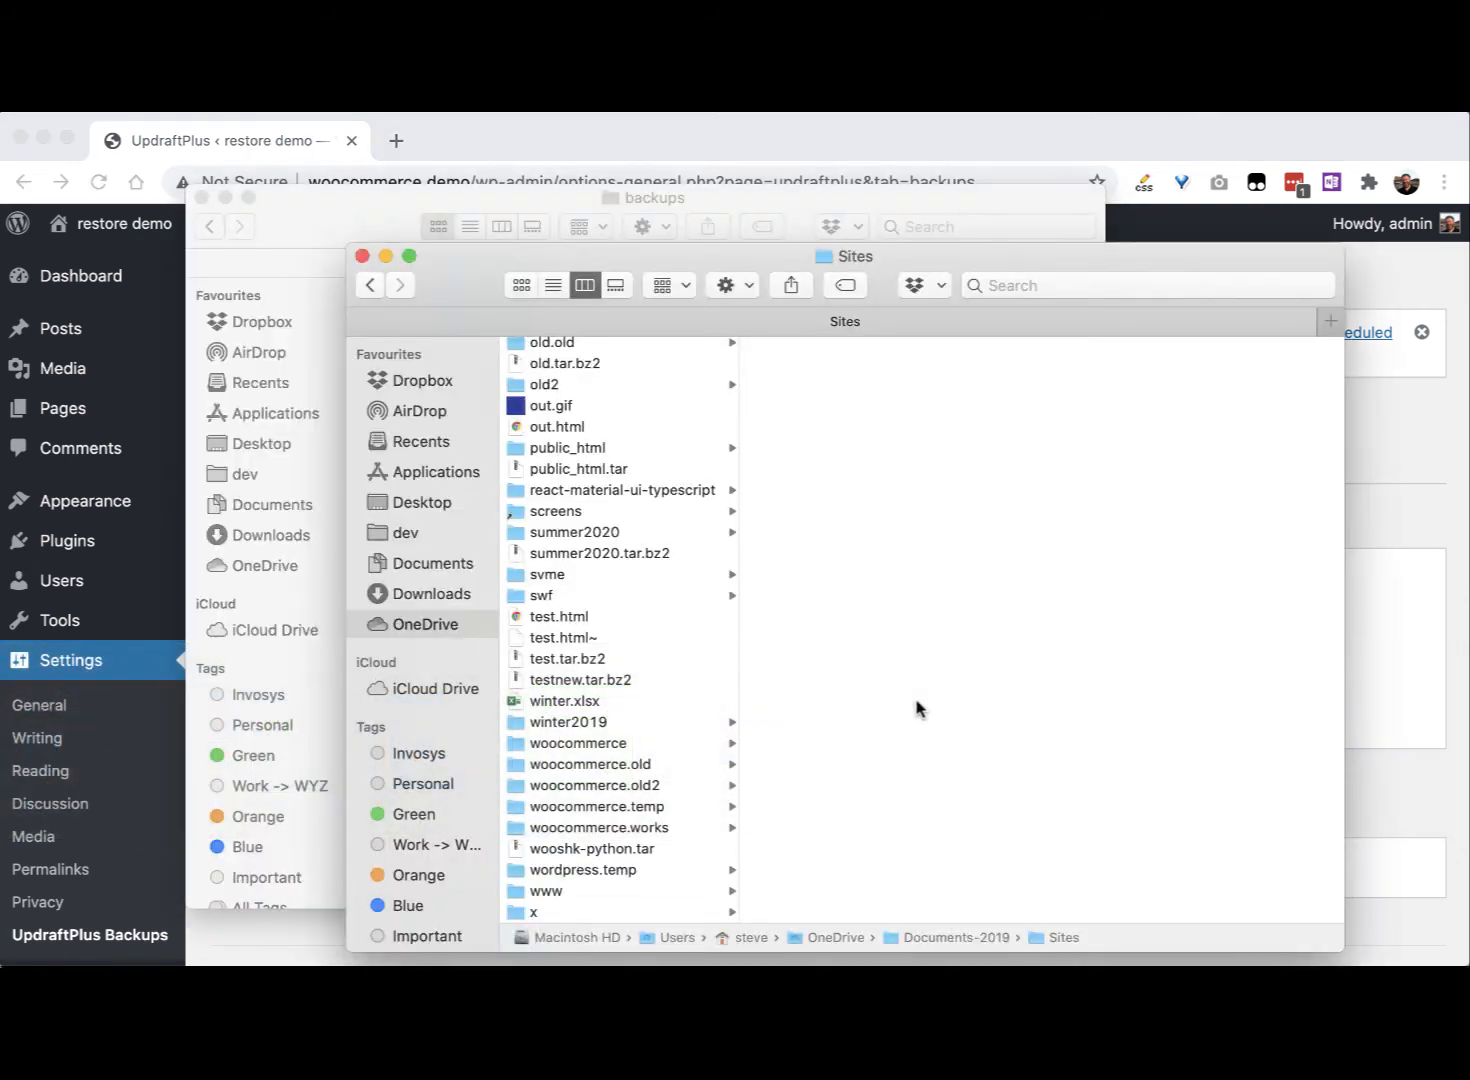
Step: Close the Sites window, move the backups folder aside, and bring the browser forward
left_click(388, 256)
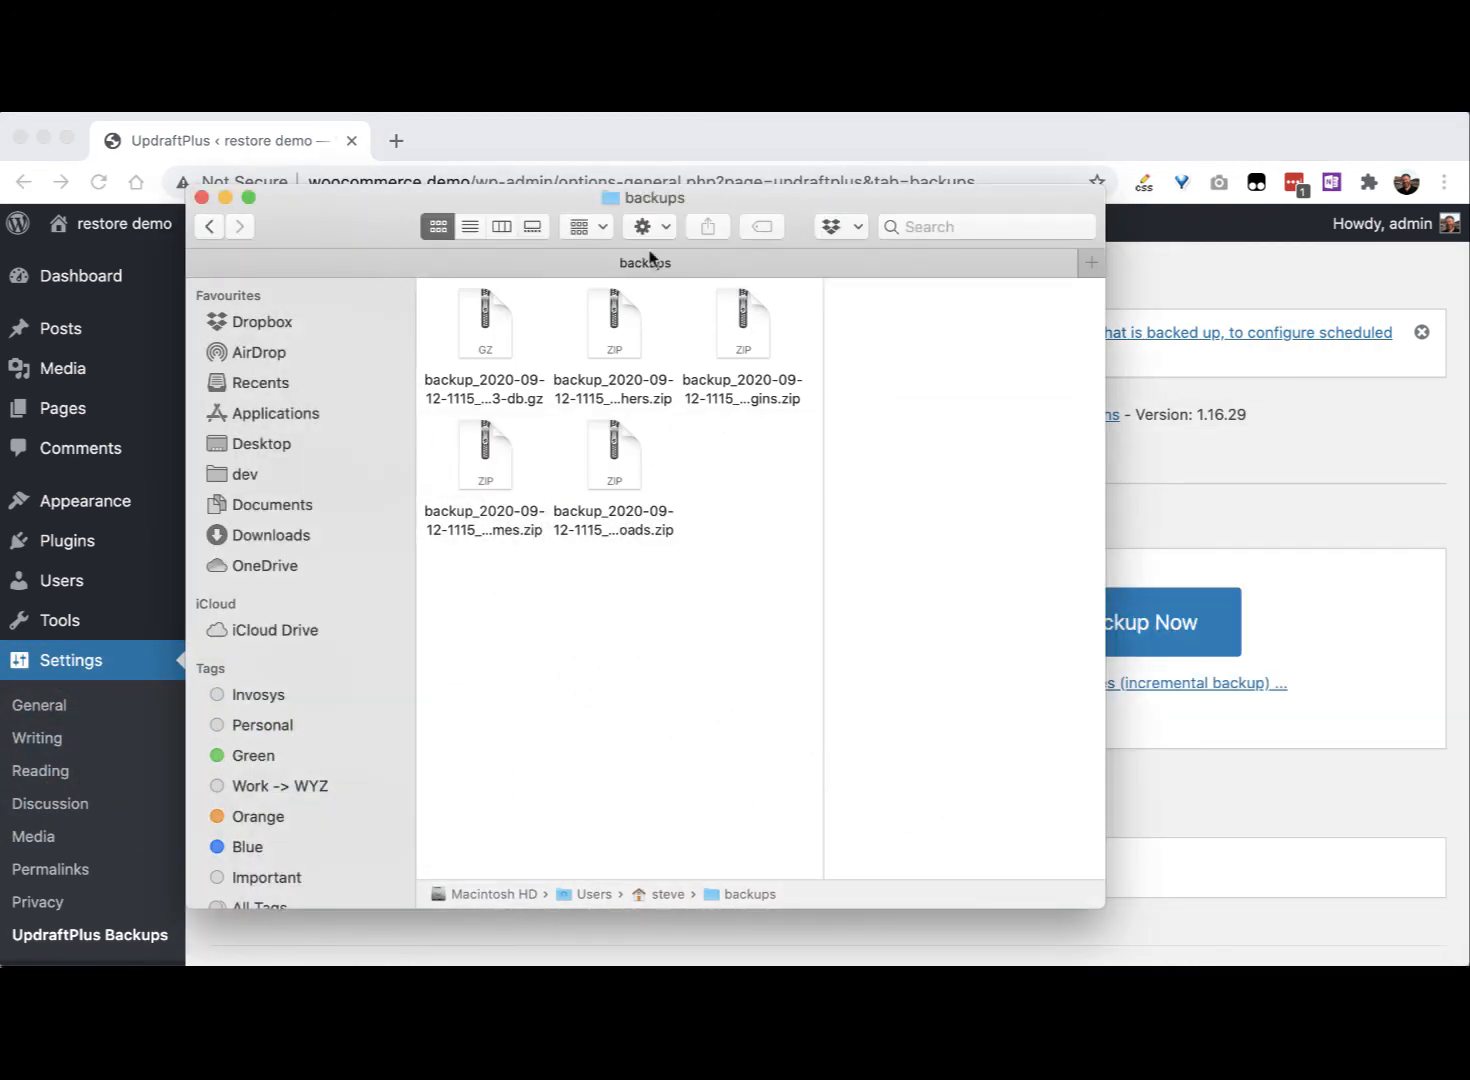
left_click_drag(361, 201, 729, 262)
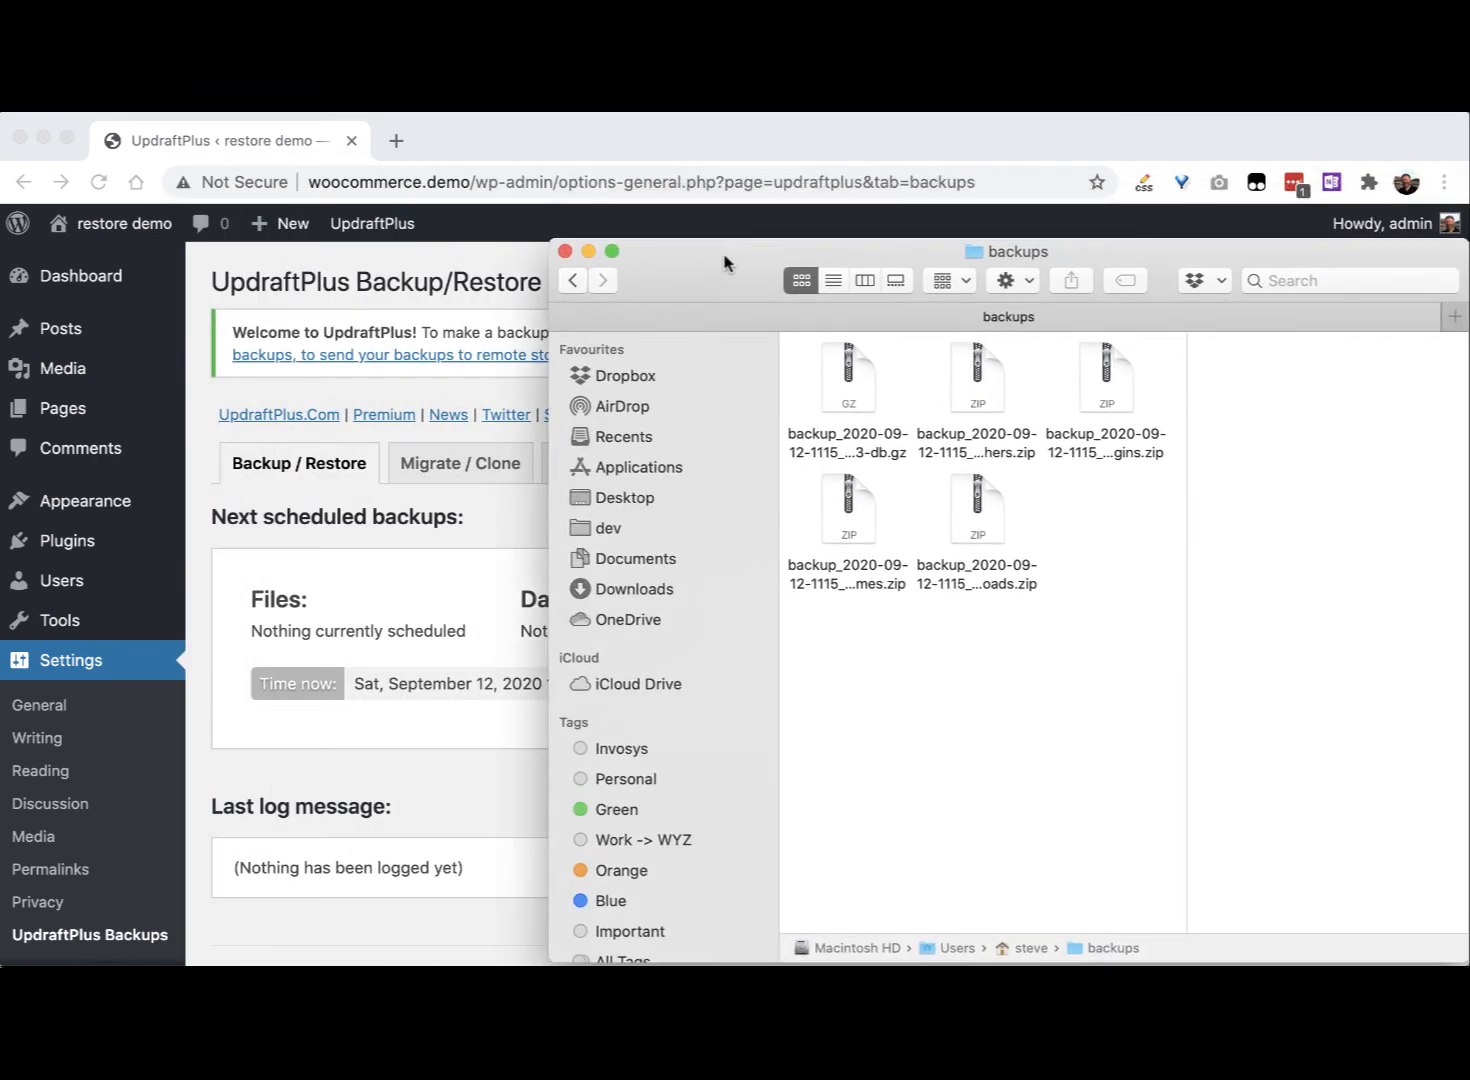
left_click(493, 250)
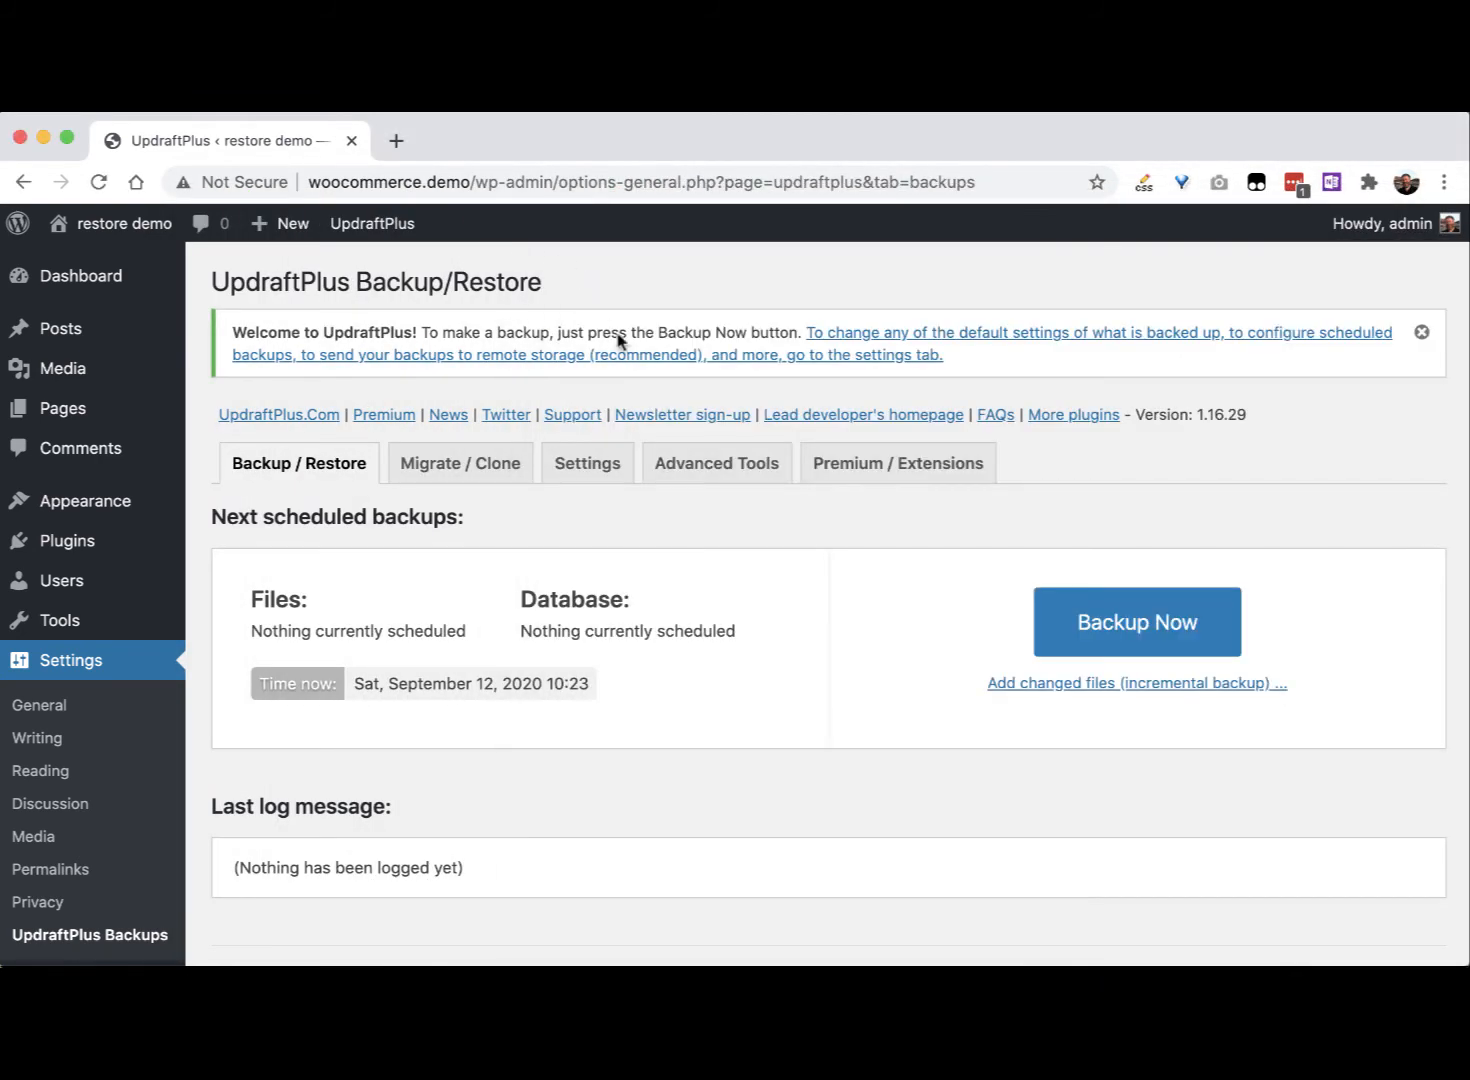
scroll(686, 676, "down", 5)
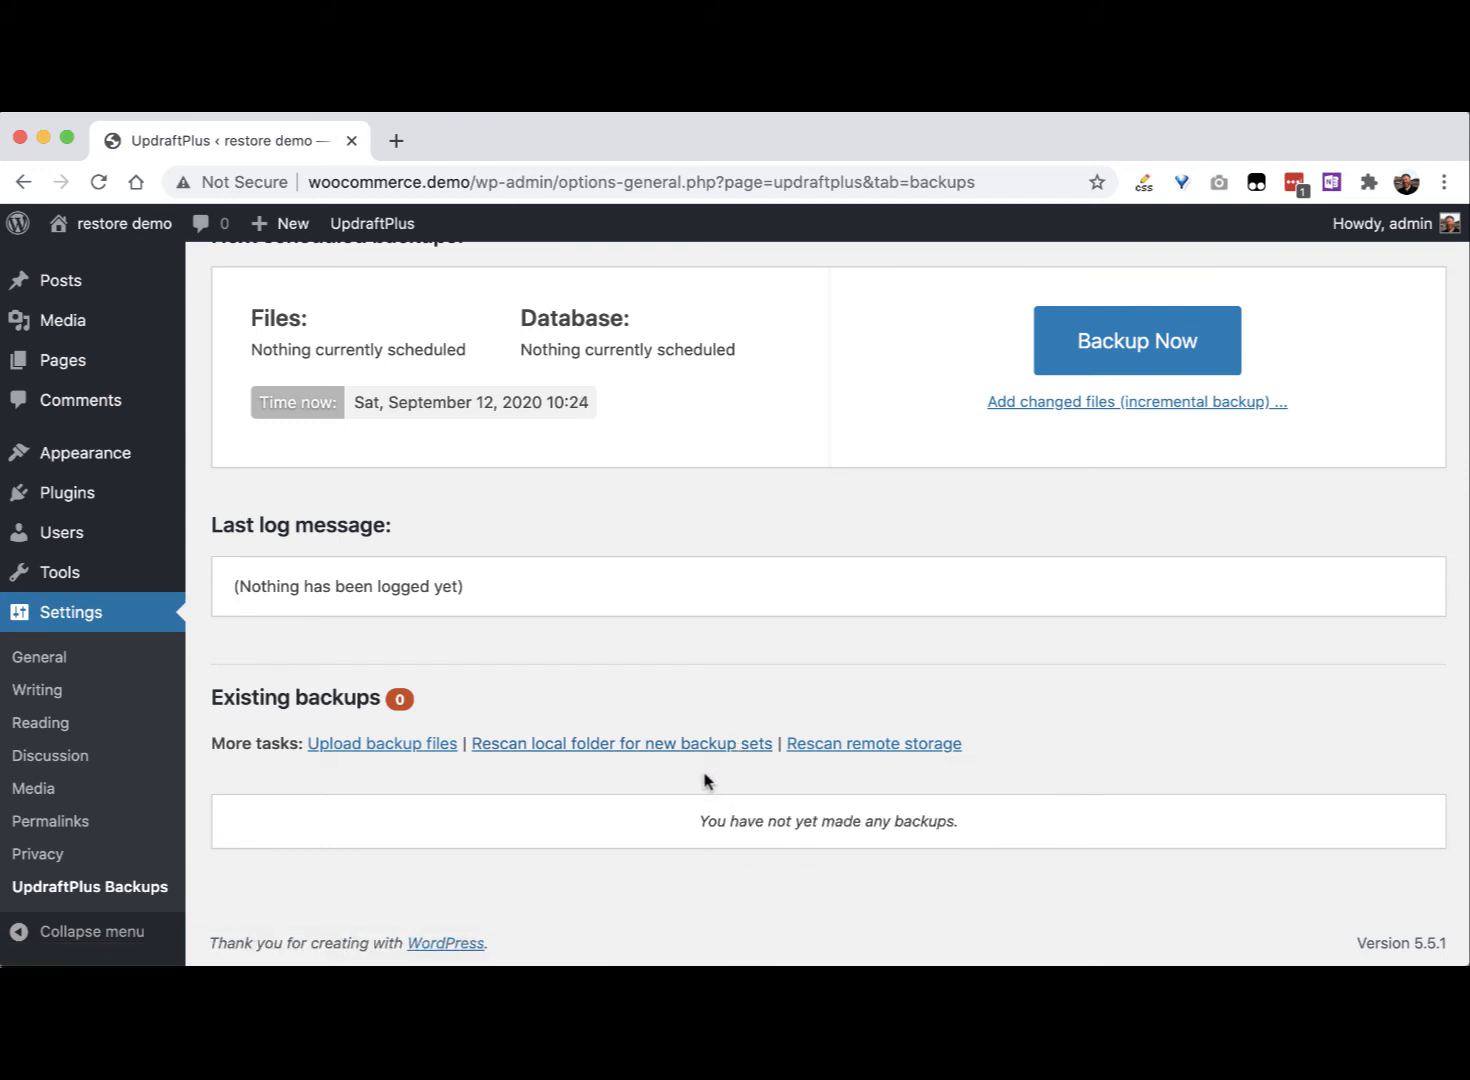
Step: Drag all five backup files from Finder into UpdraftPlus's upload area, then reload the page
left_click(377, 746)
scroll(709, 748, "down", 3)
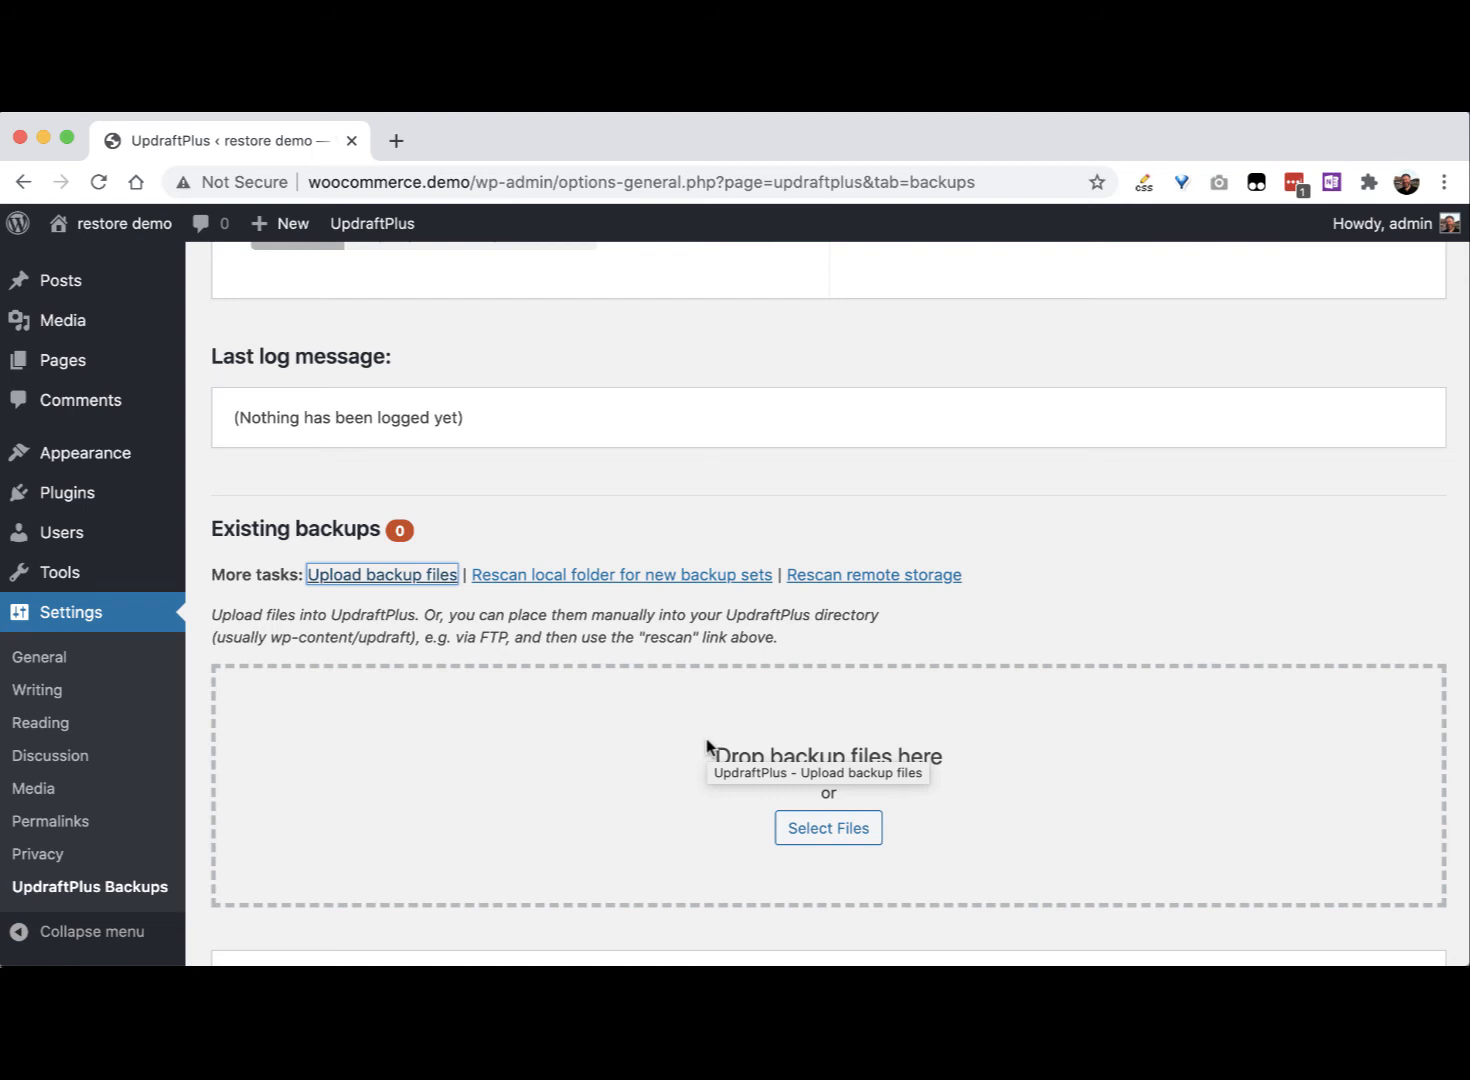
key("super+Tab")
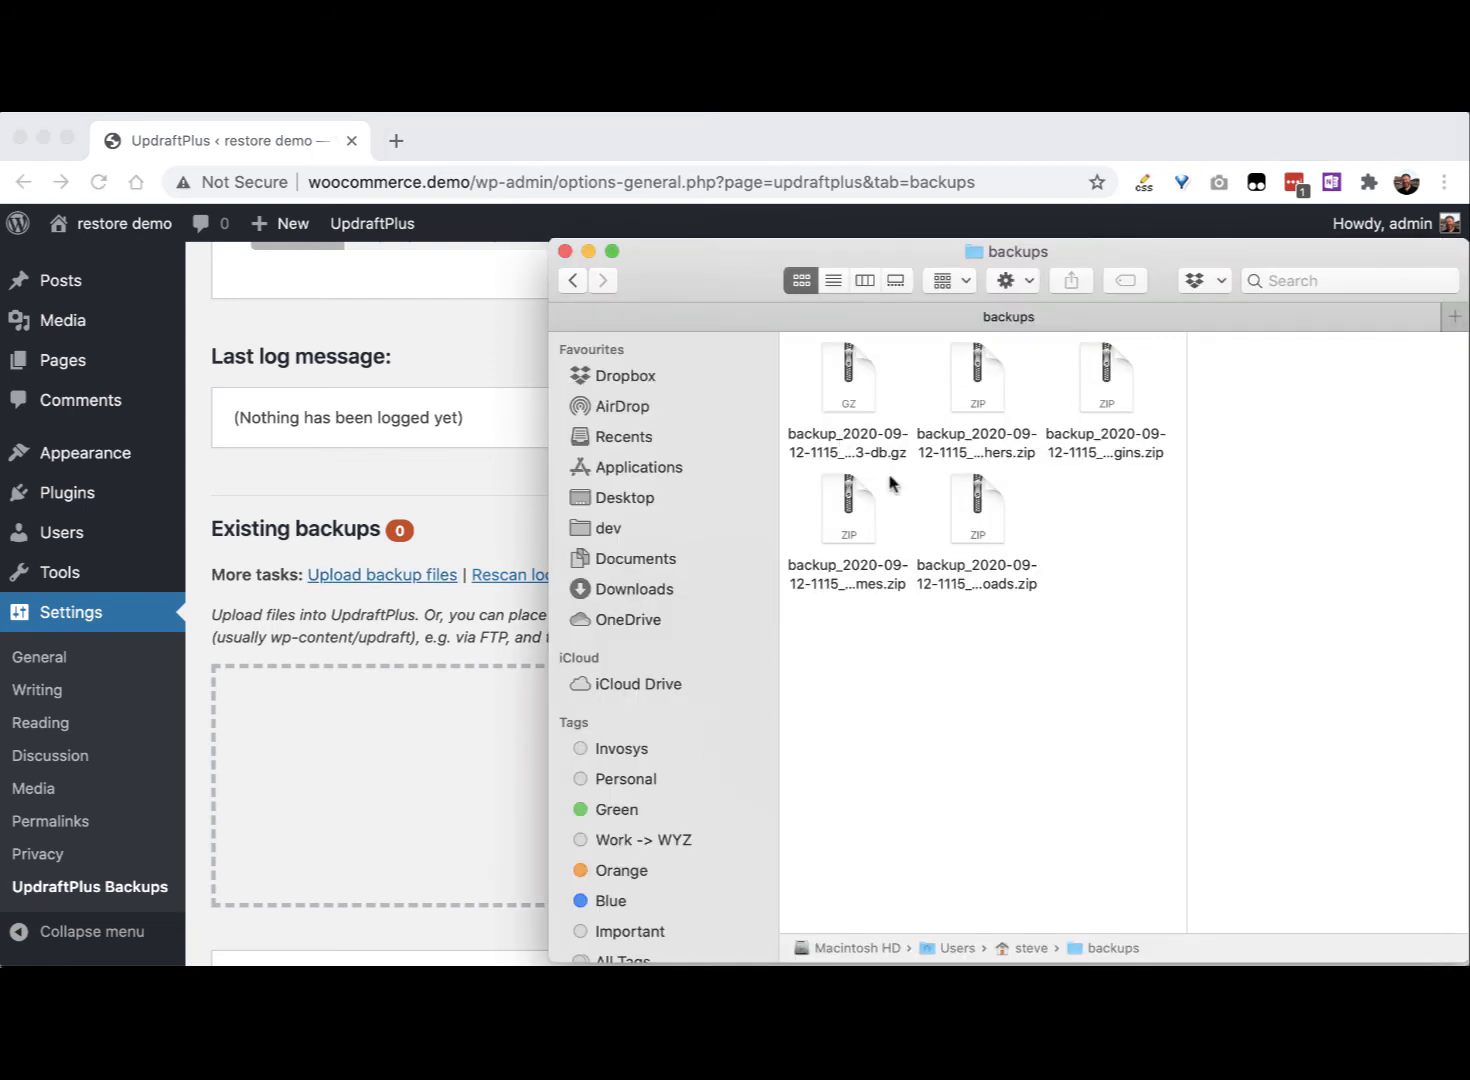
key("super+a")
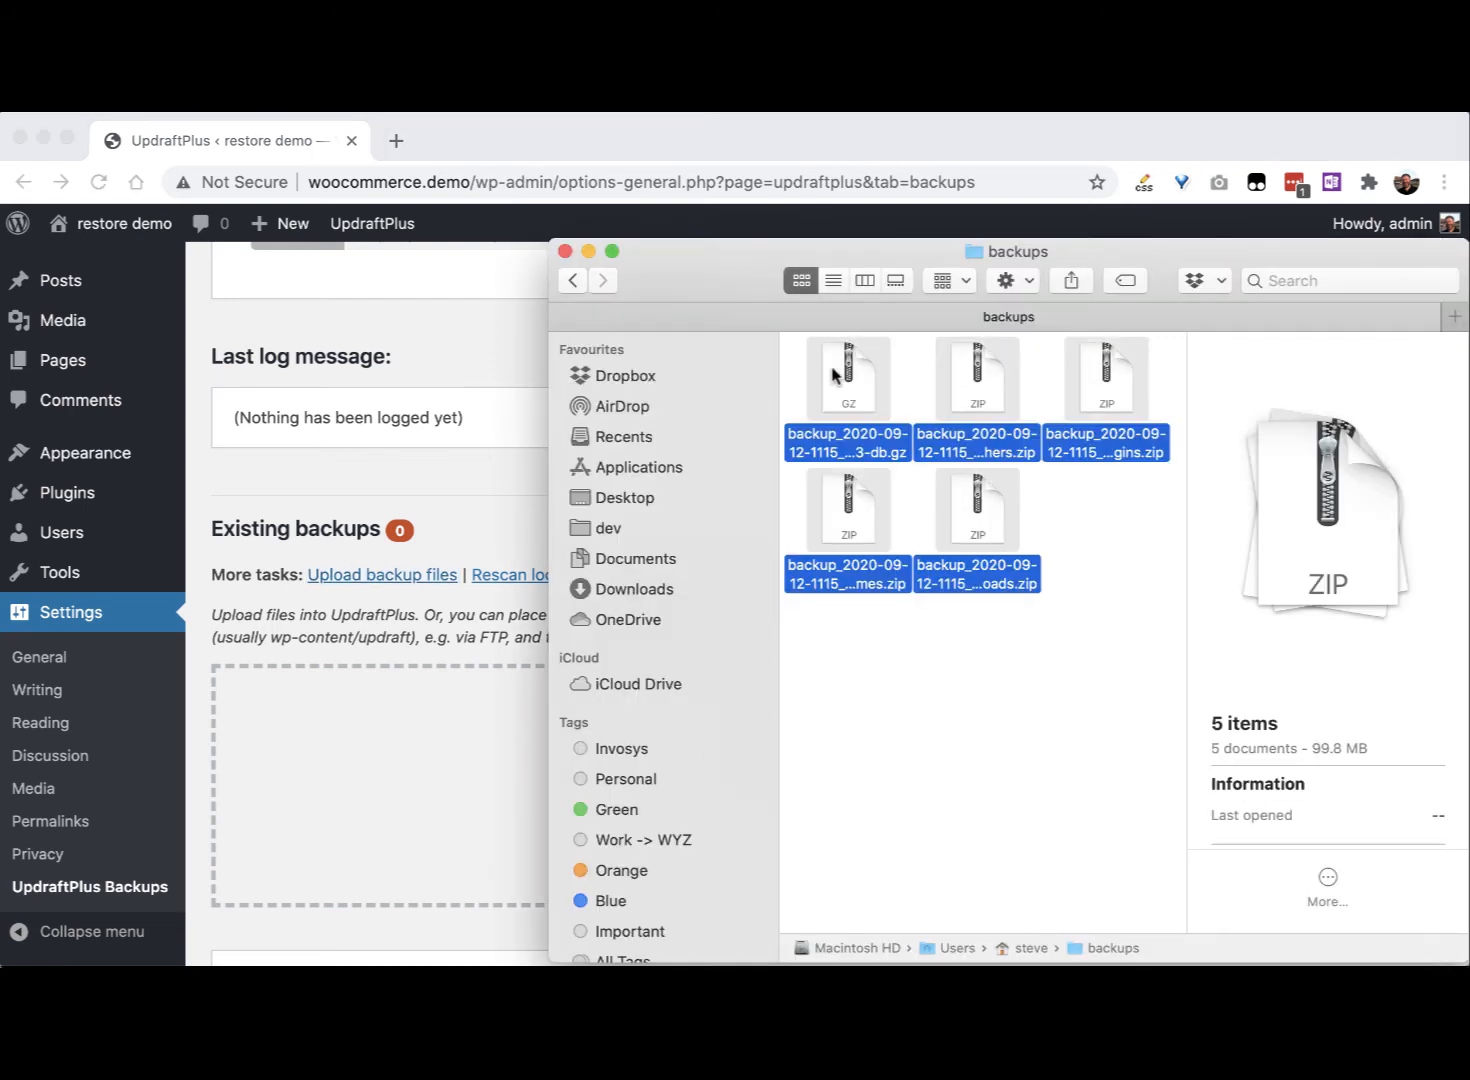
left_click_drag(832, 374, 308, 760)
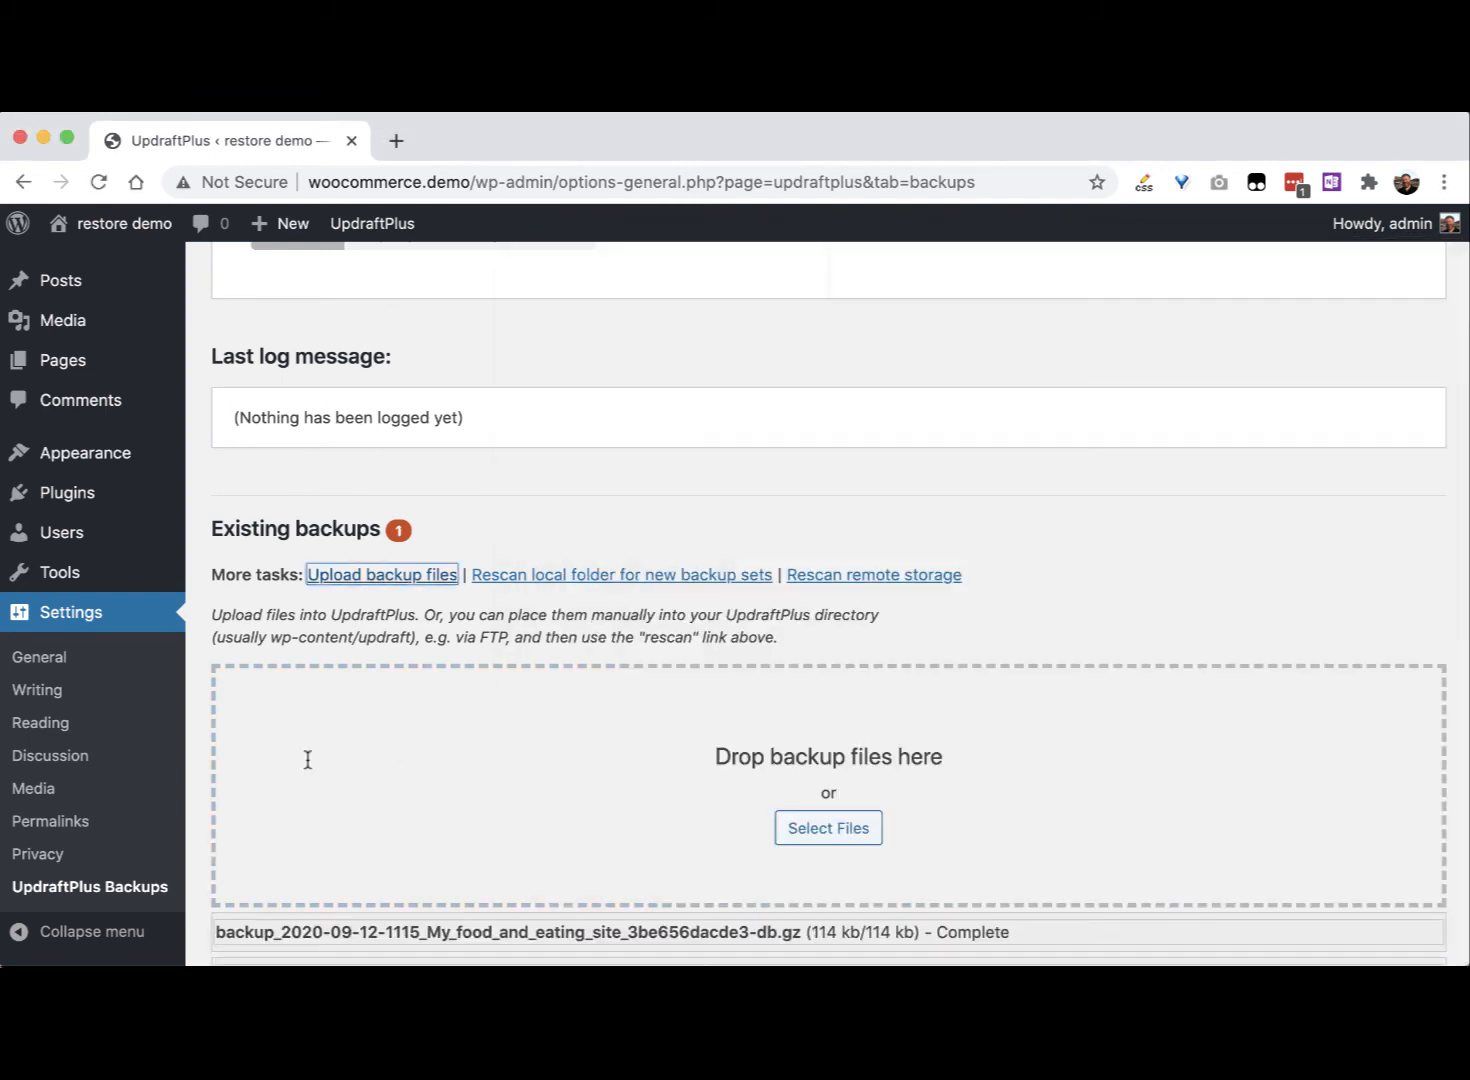
left_click(564, 622)
scroll(564, 622, "down", 5)
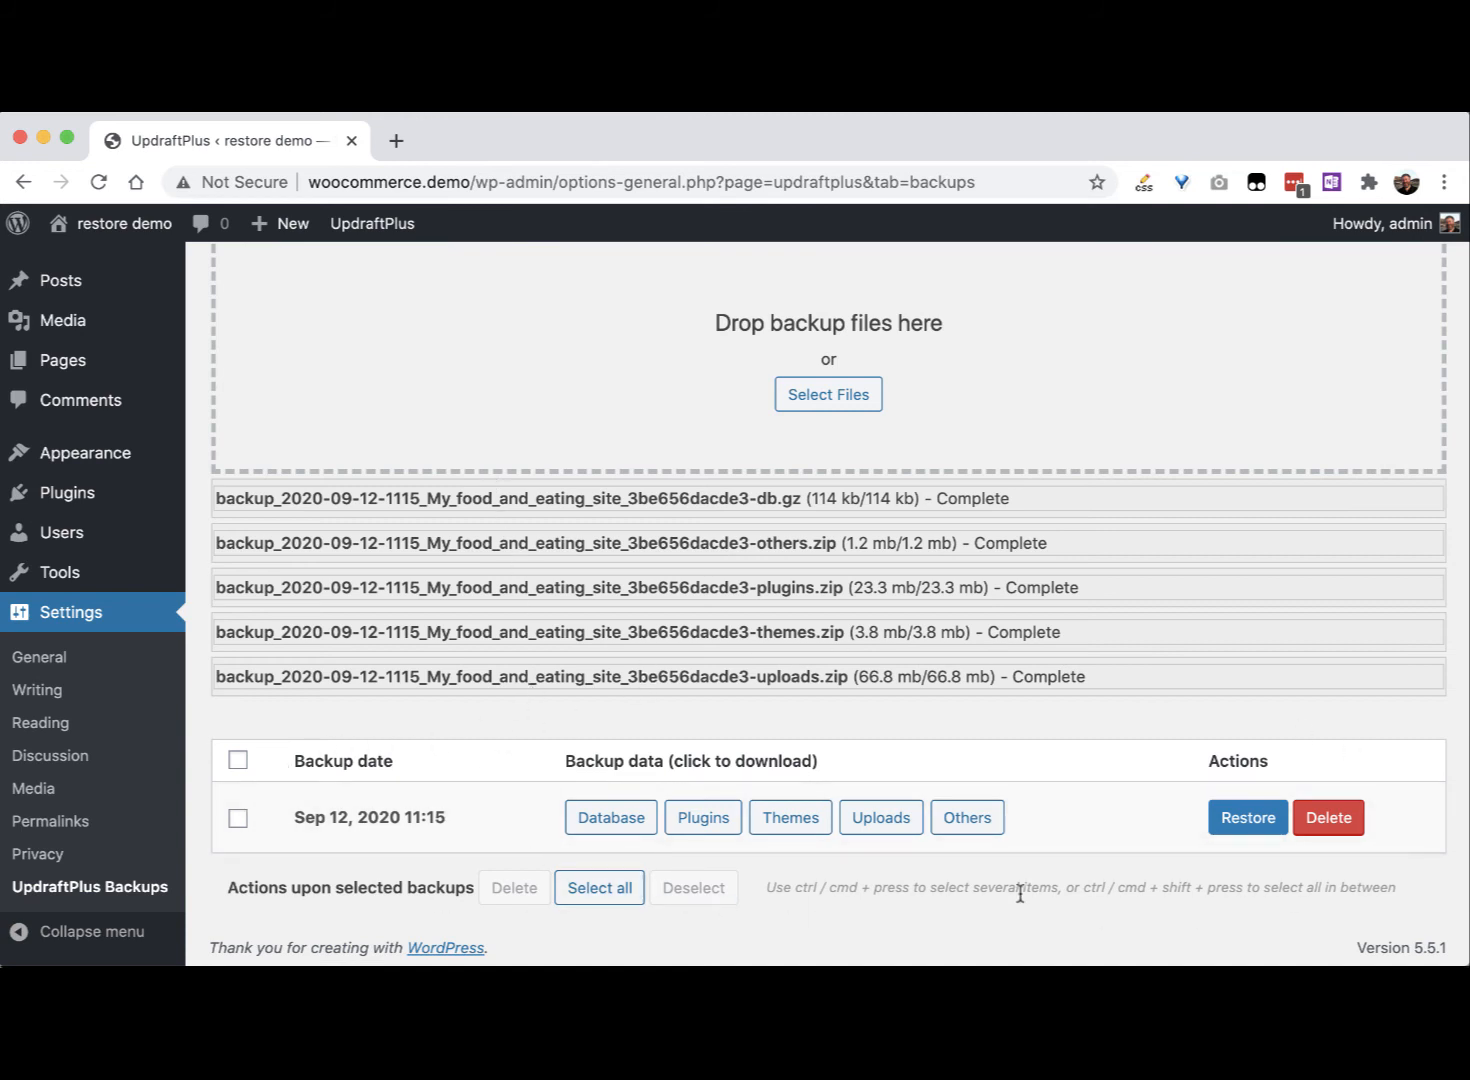
left_click(98, 183)
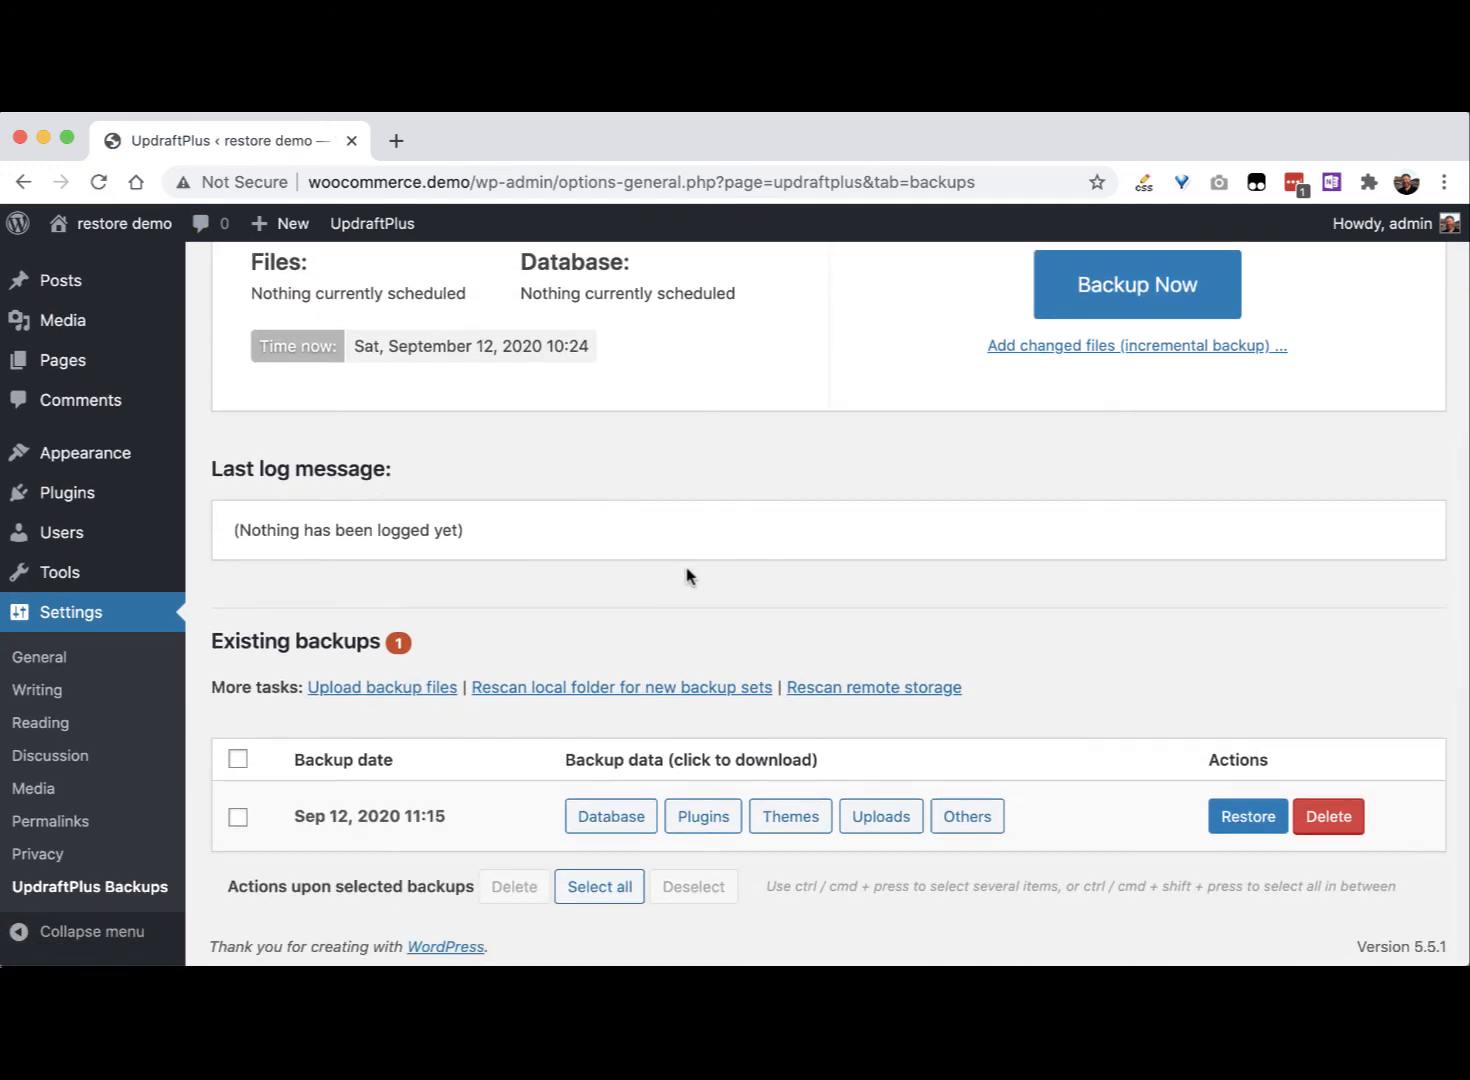
Step: Choose Restore on the Sep 12, 2020 11:15 backup set
scroll(690, 577, "up", 2)
scroll(690, 577, "down", 2)
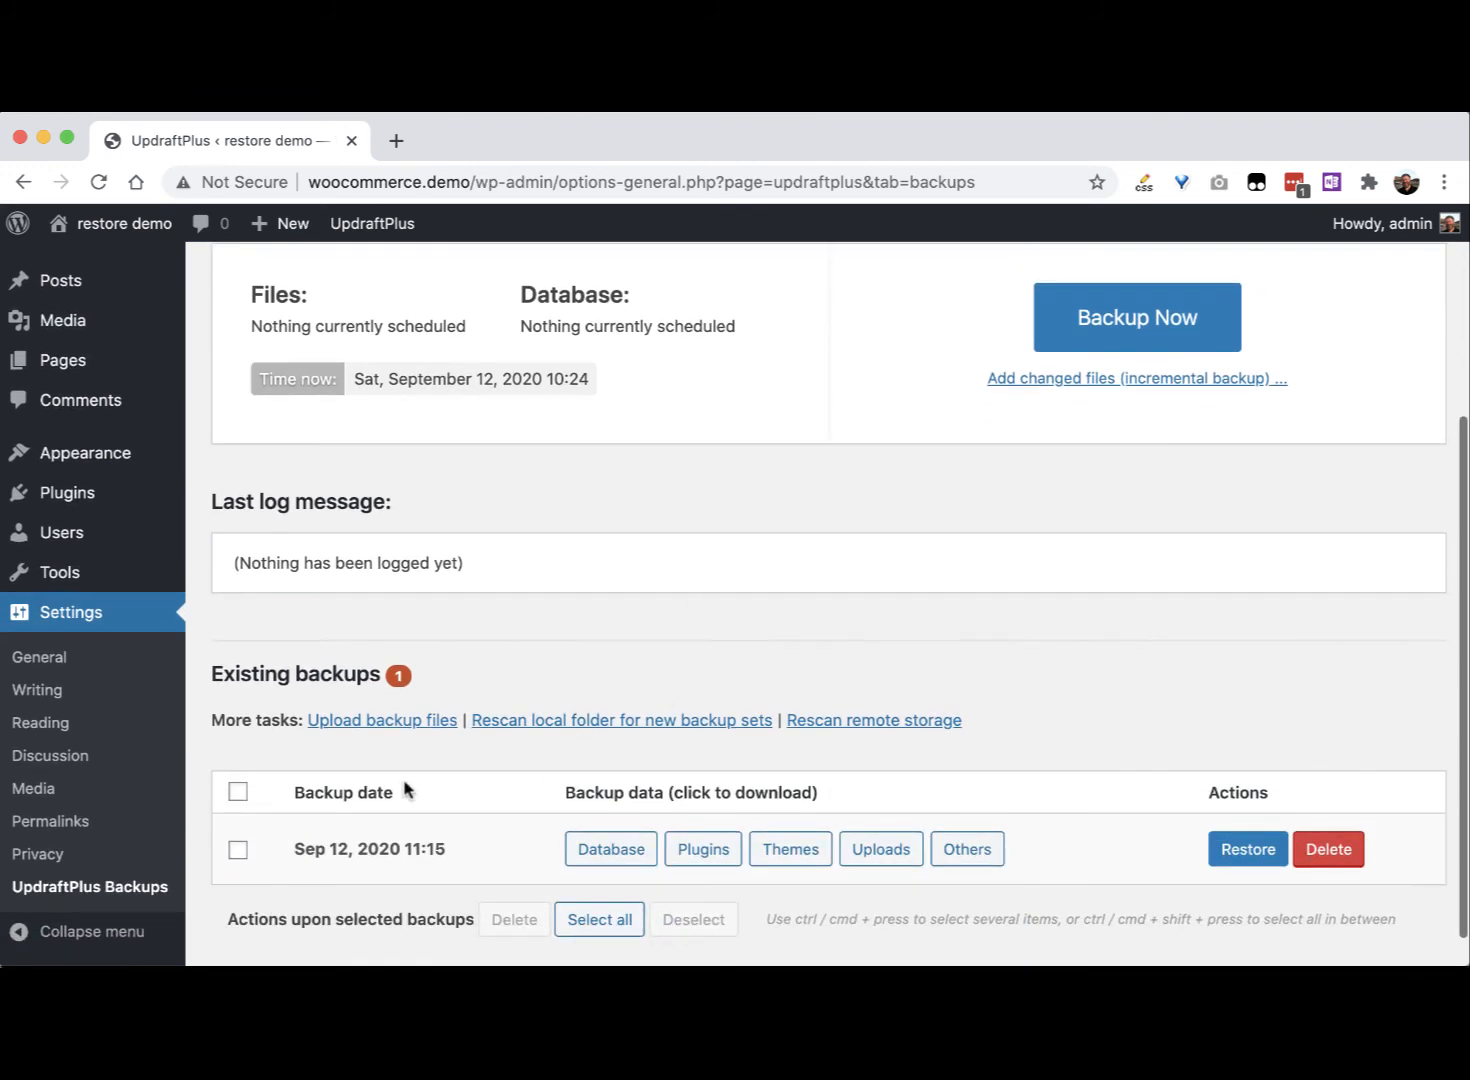
mouse_move(148, 330)
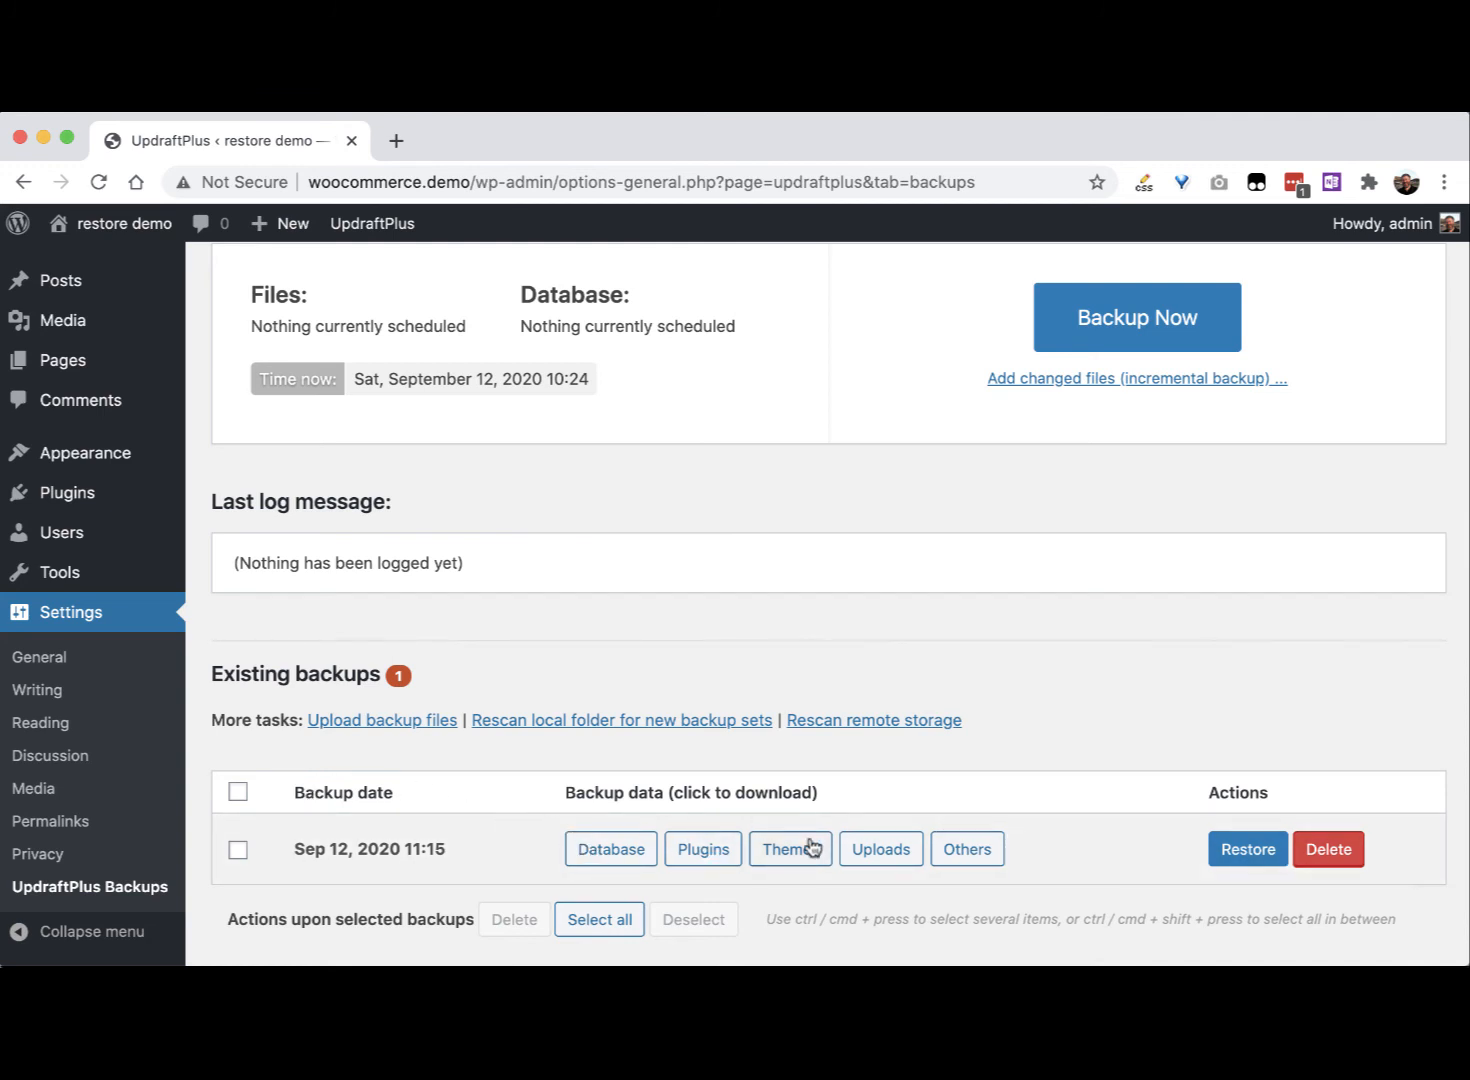
left_click(1238, 852)
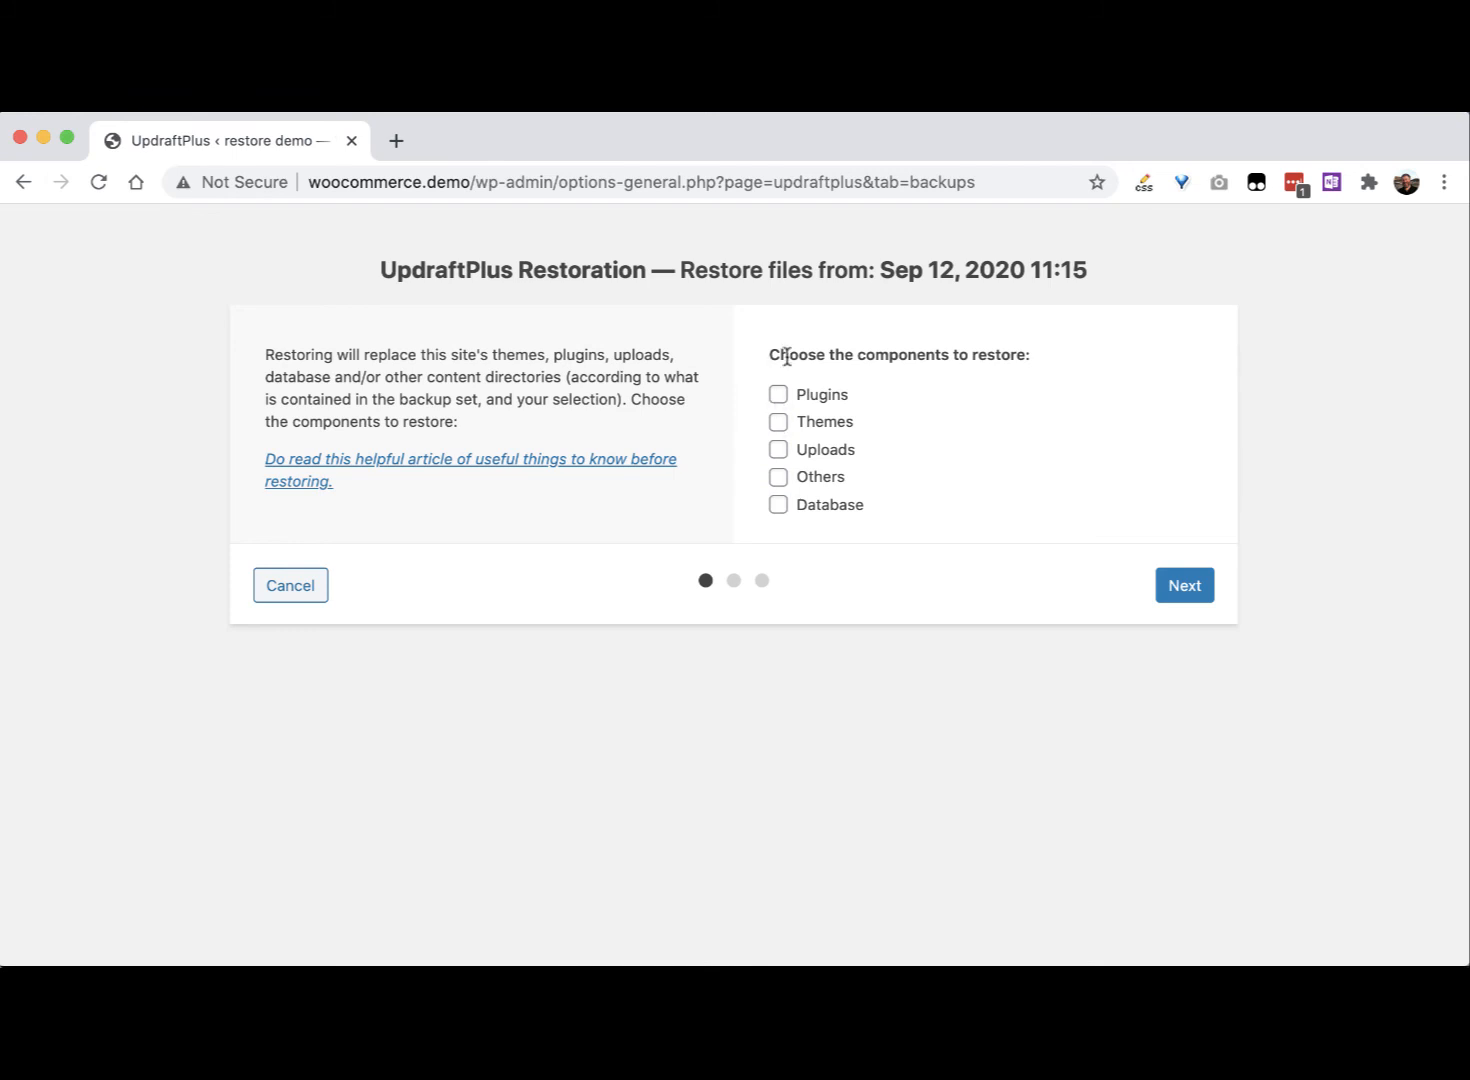
Step: Tick Plugins, Themes, Uploads, Others and Database, then proceed to prepare the archives
left_click(779, 396)
left_click(781, 424)
left_click(779, 450)
left_click(779, 478)
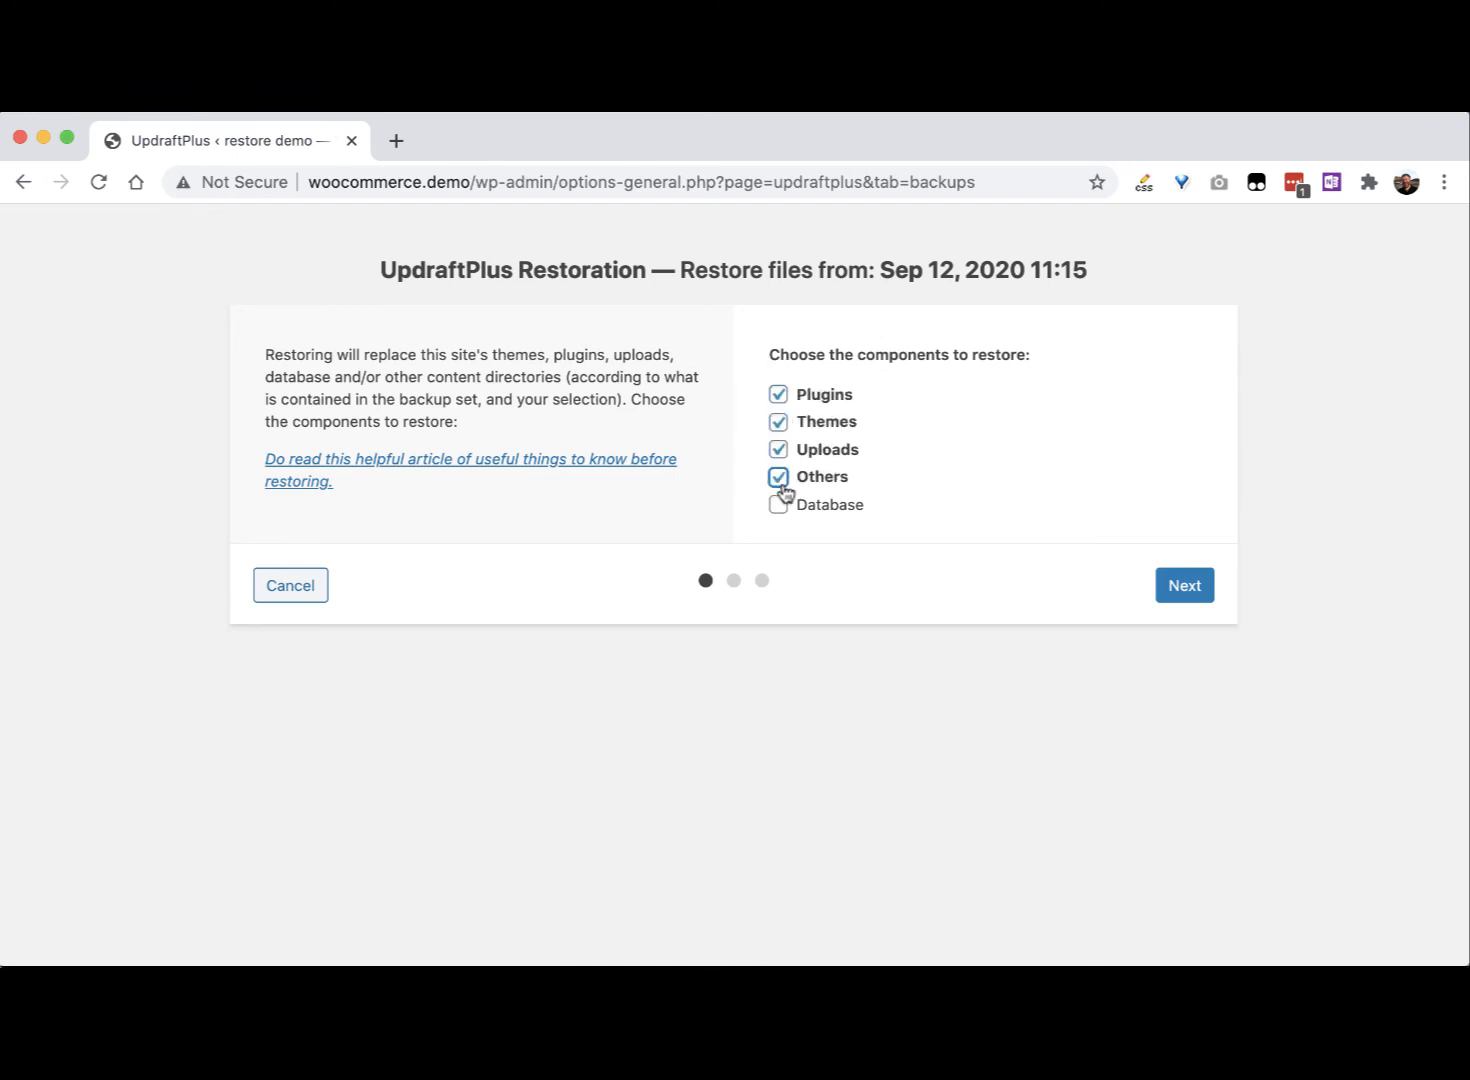
left_click(781, 507)
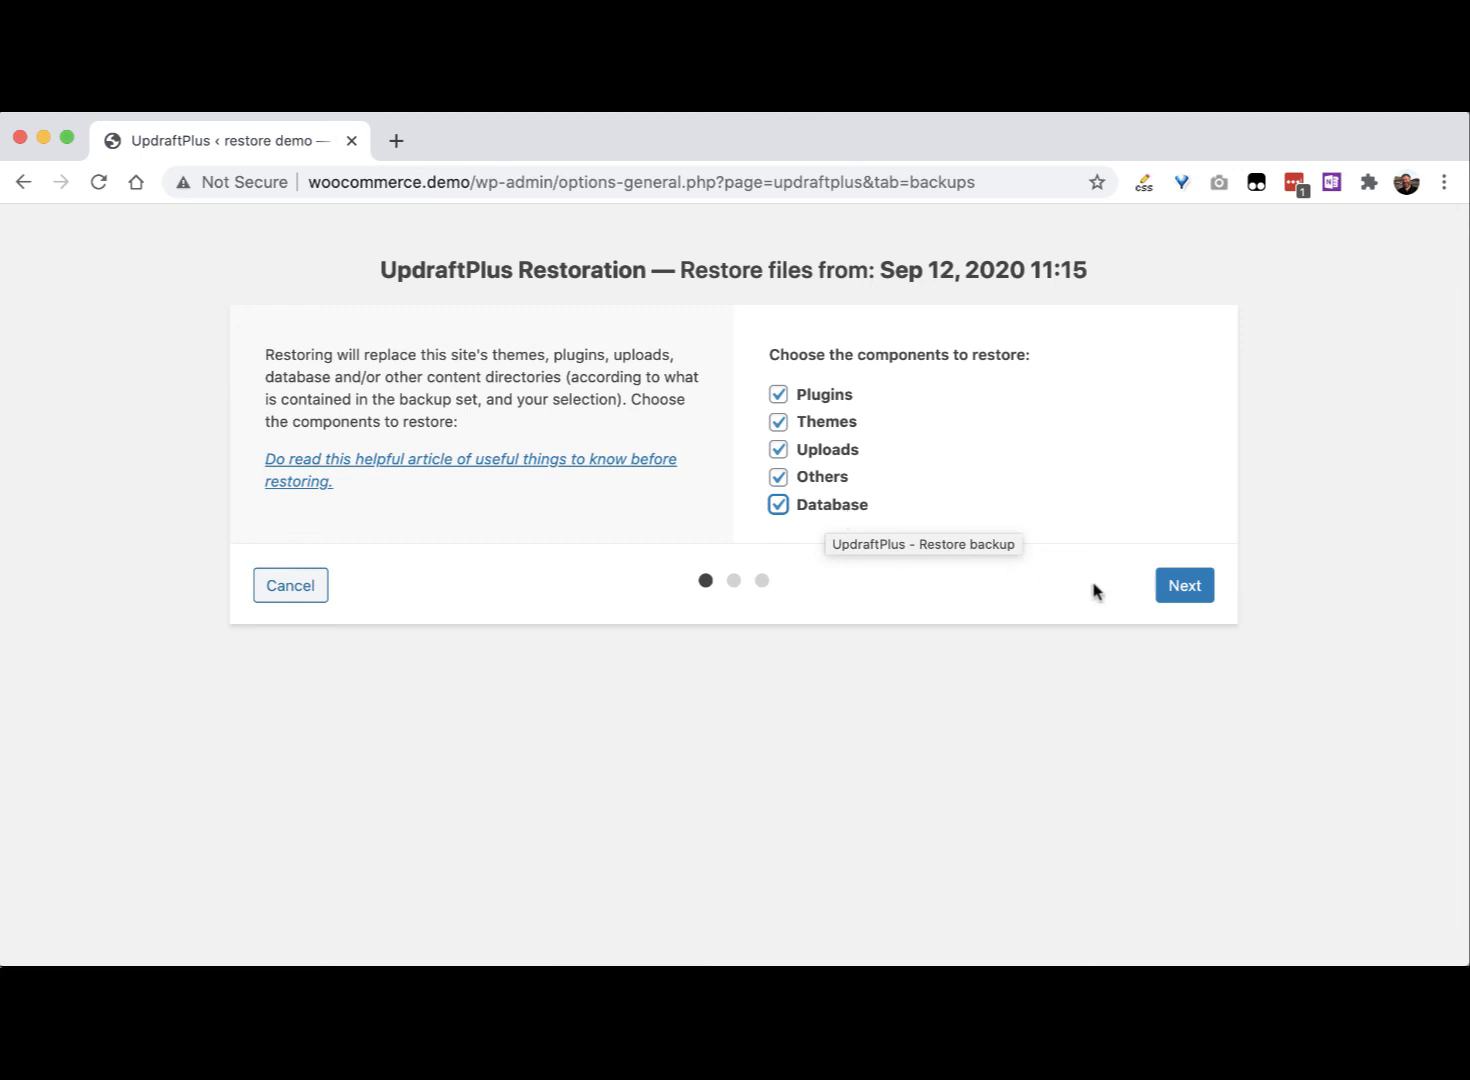
left_click(1180, 590)
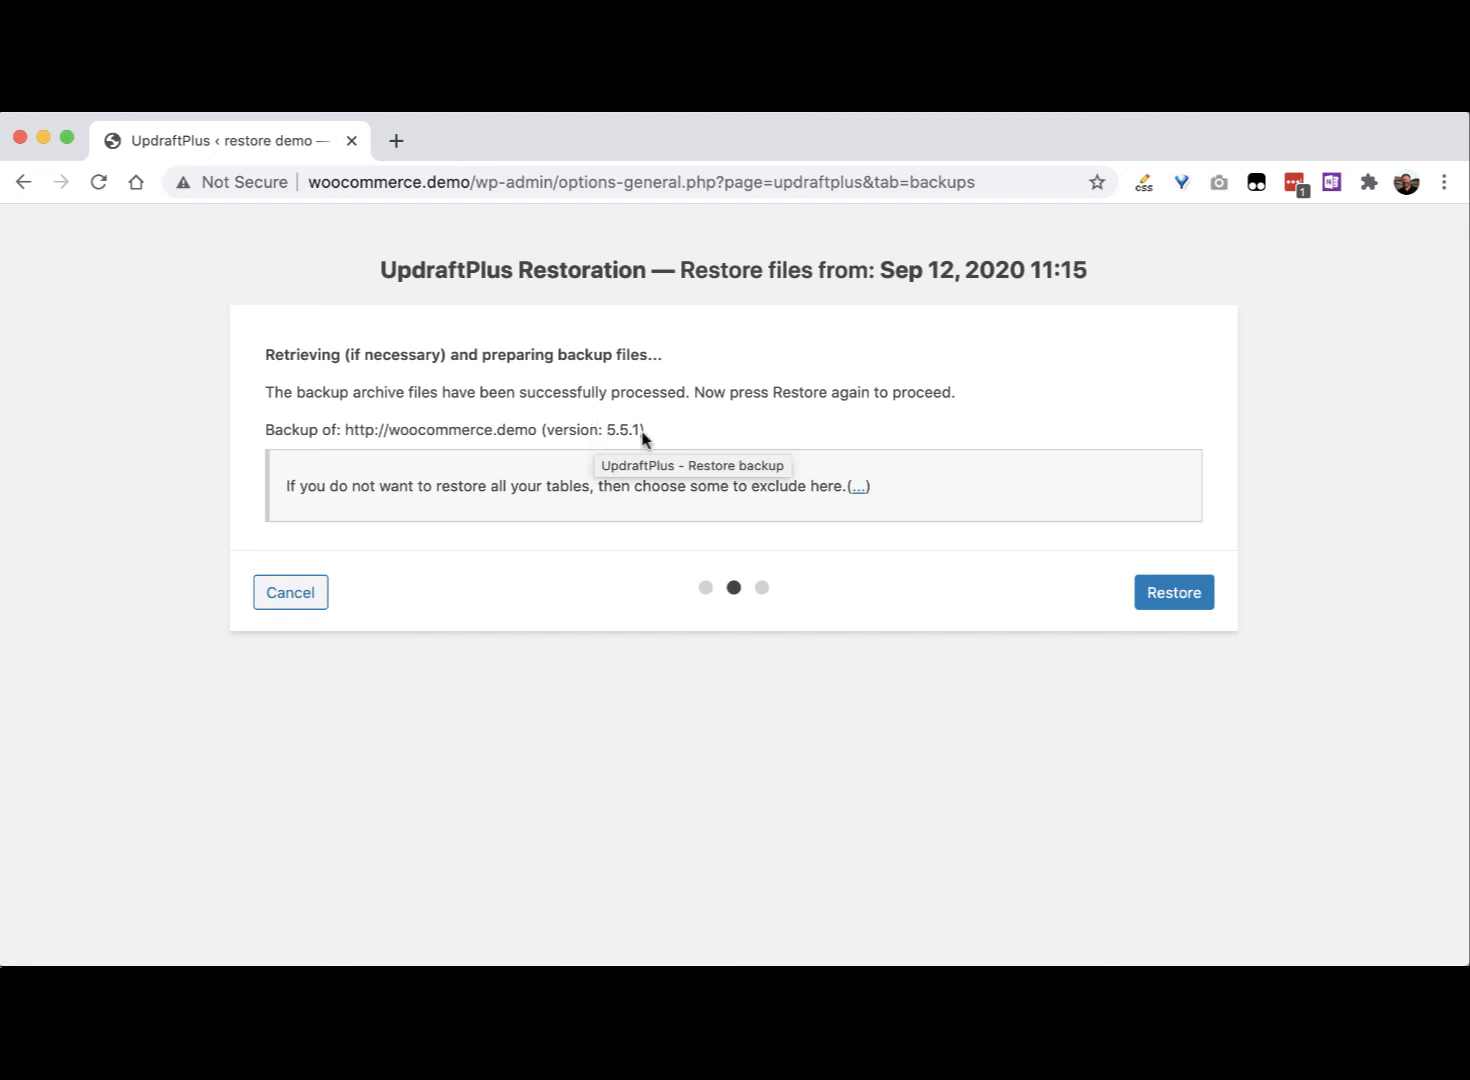
Step: Run the restore until 'Restore successful!', then return to UpdraftPlus configuration
left_click(1162, 594)
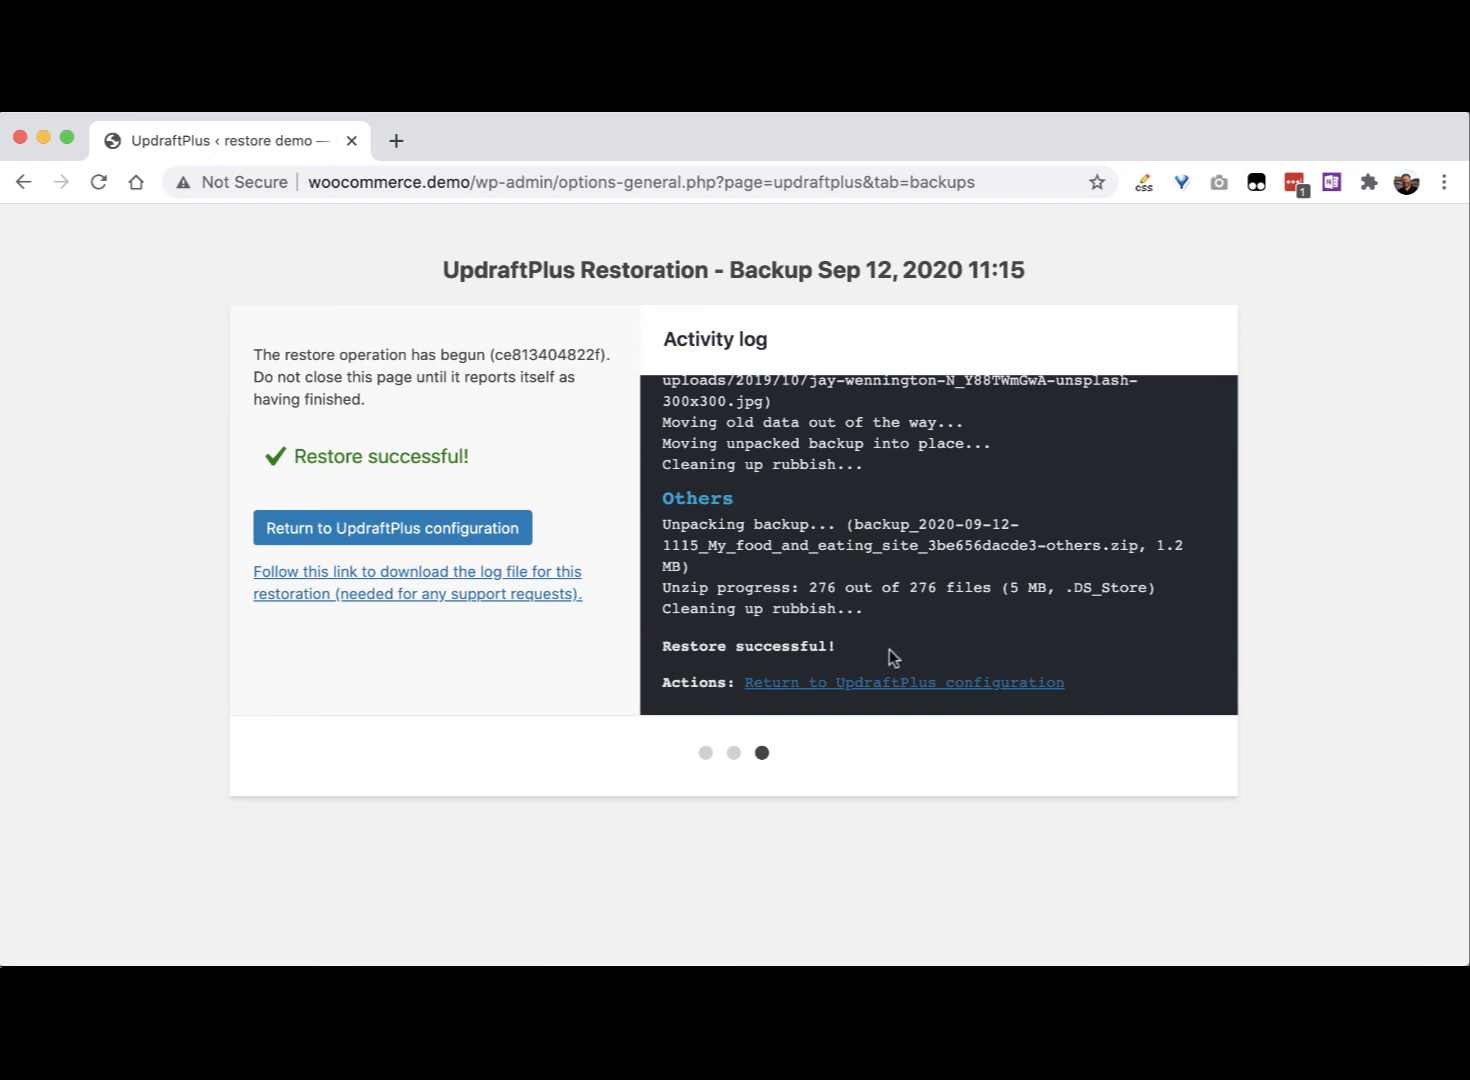
left_click(436, 529)
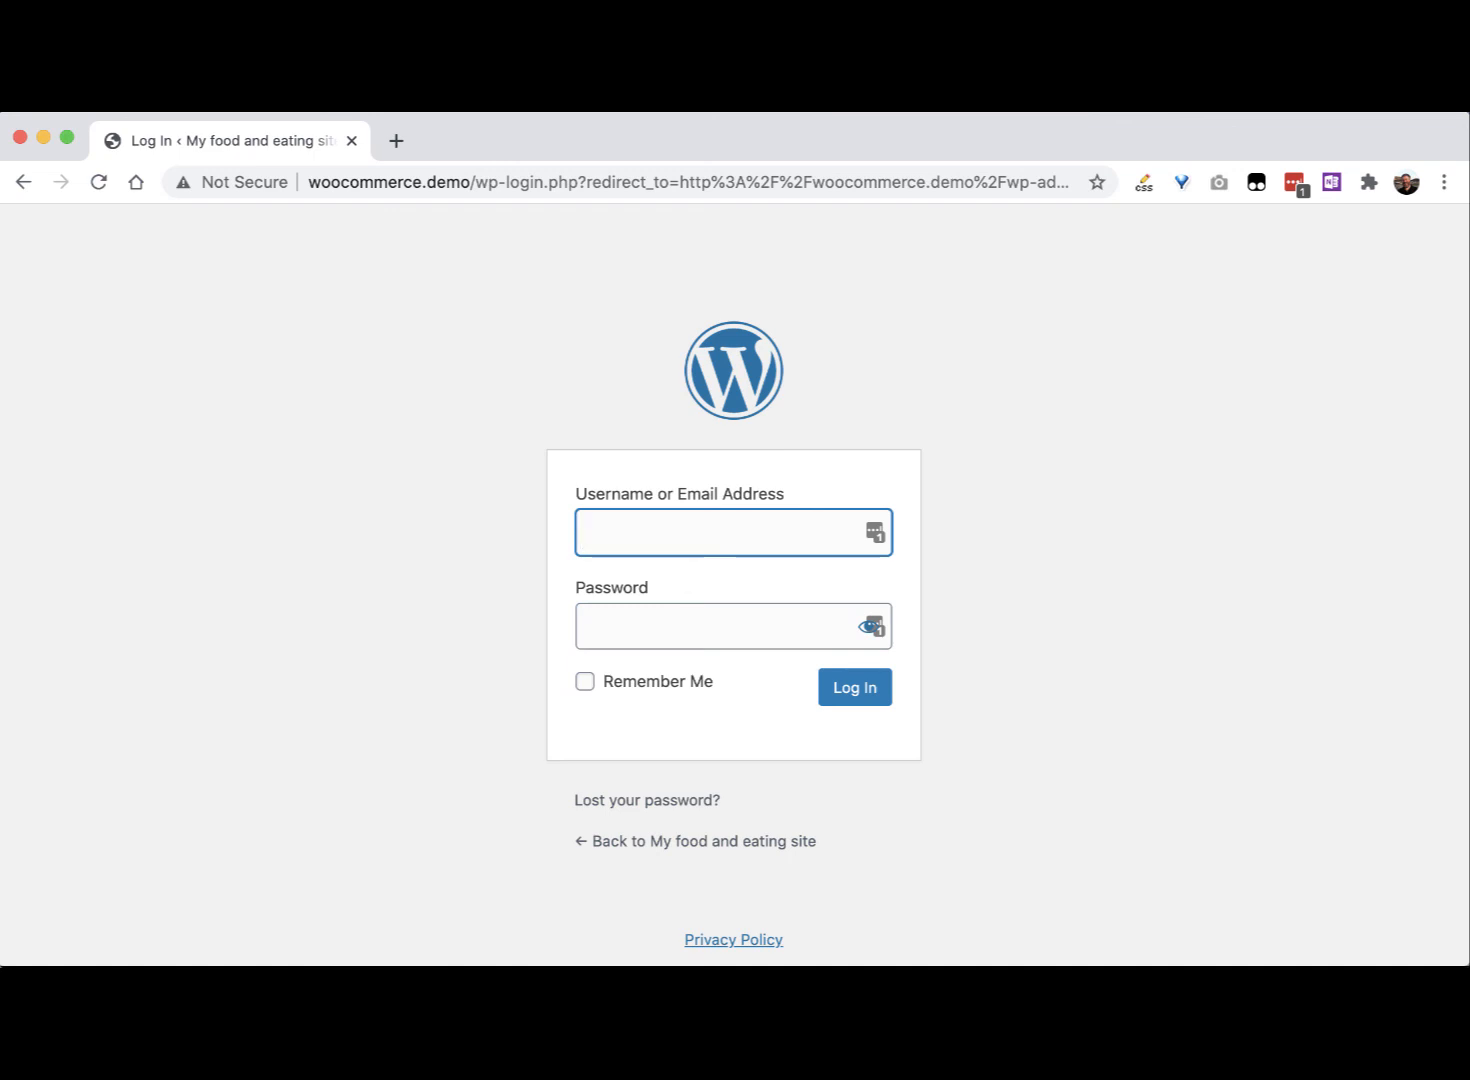
Step: Log back in to the restored site with the admin username and its password
type("admin")
key("Tab")
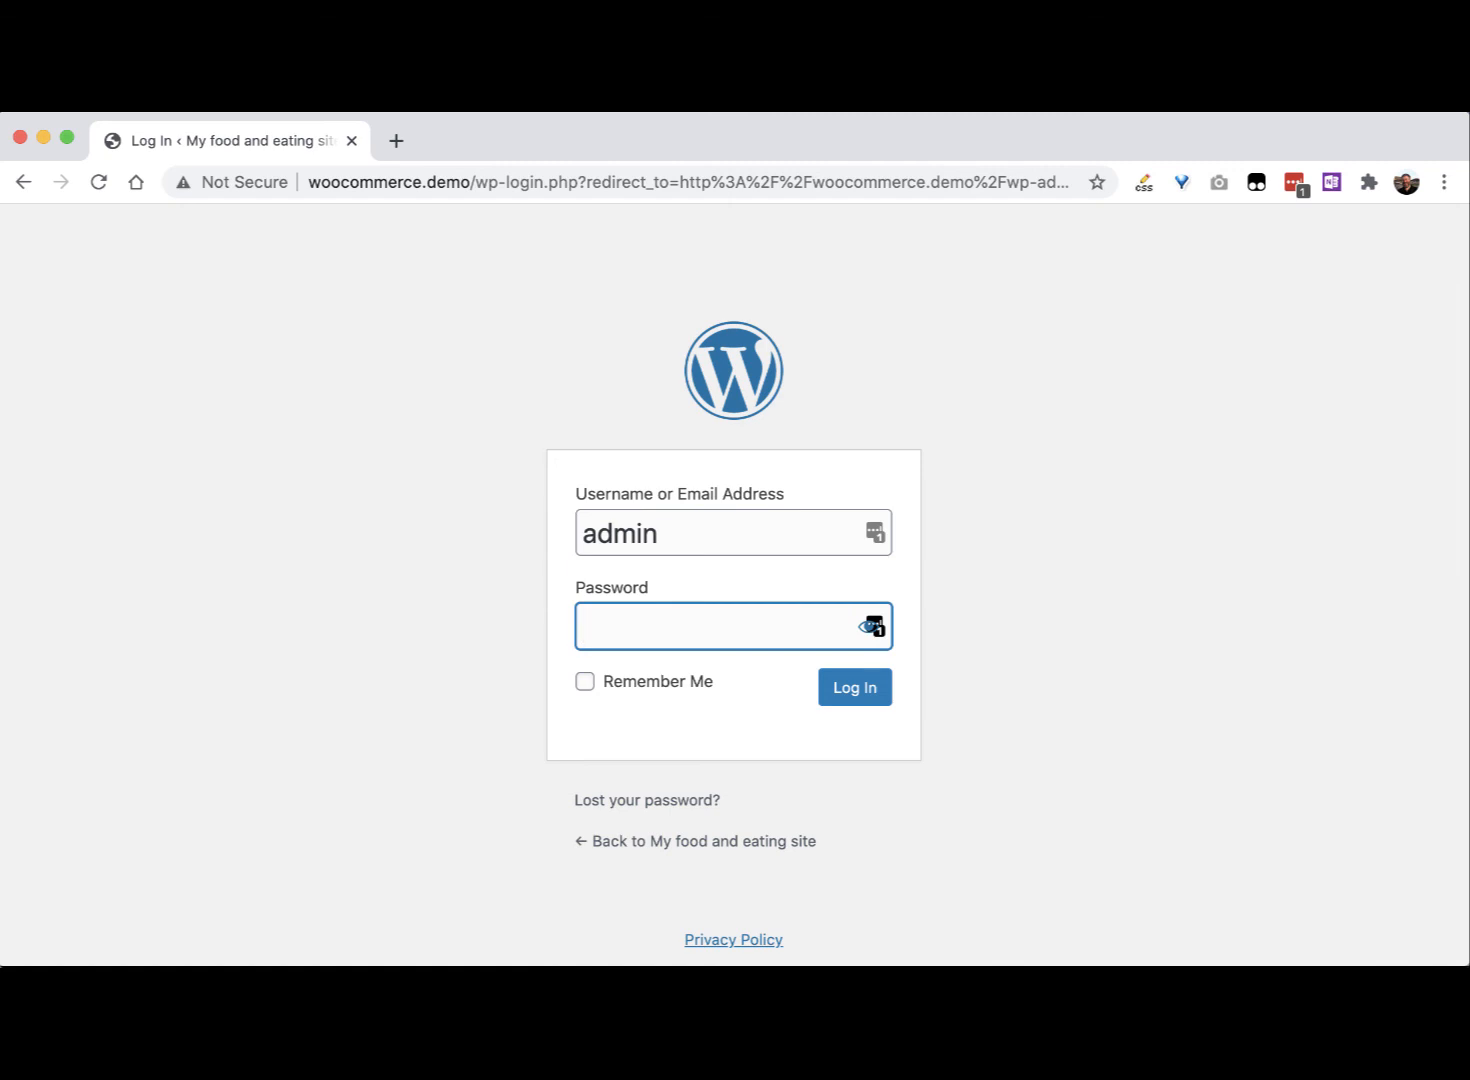
type("********")
key("Return")
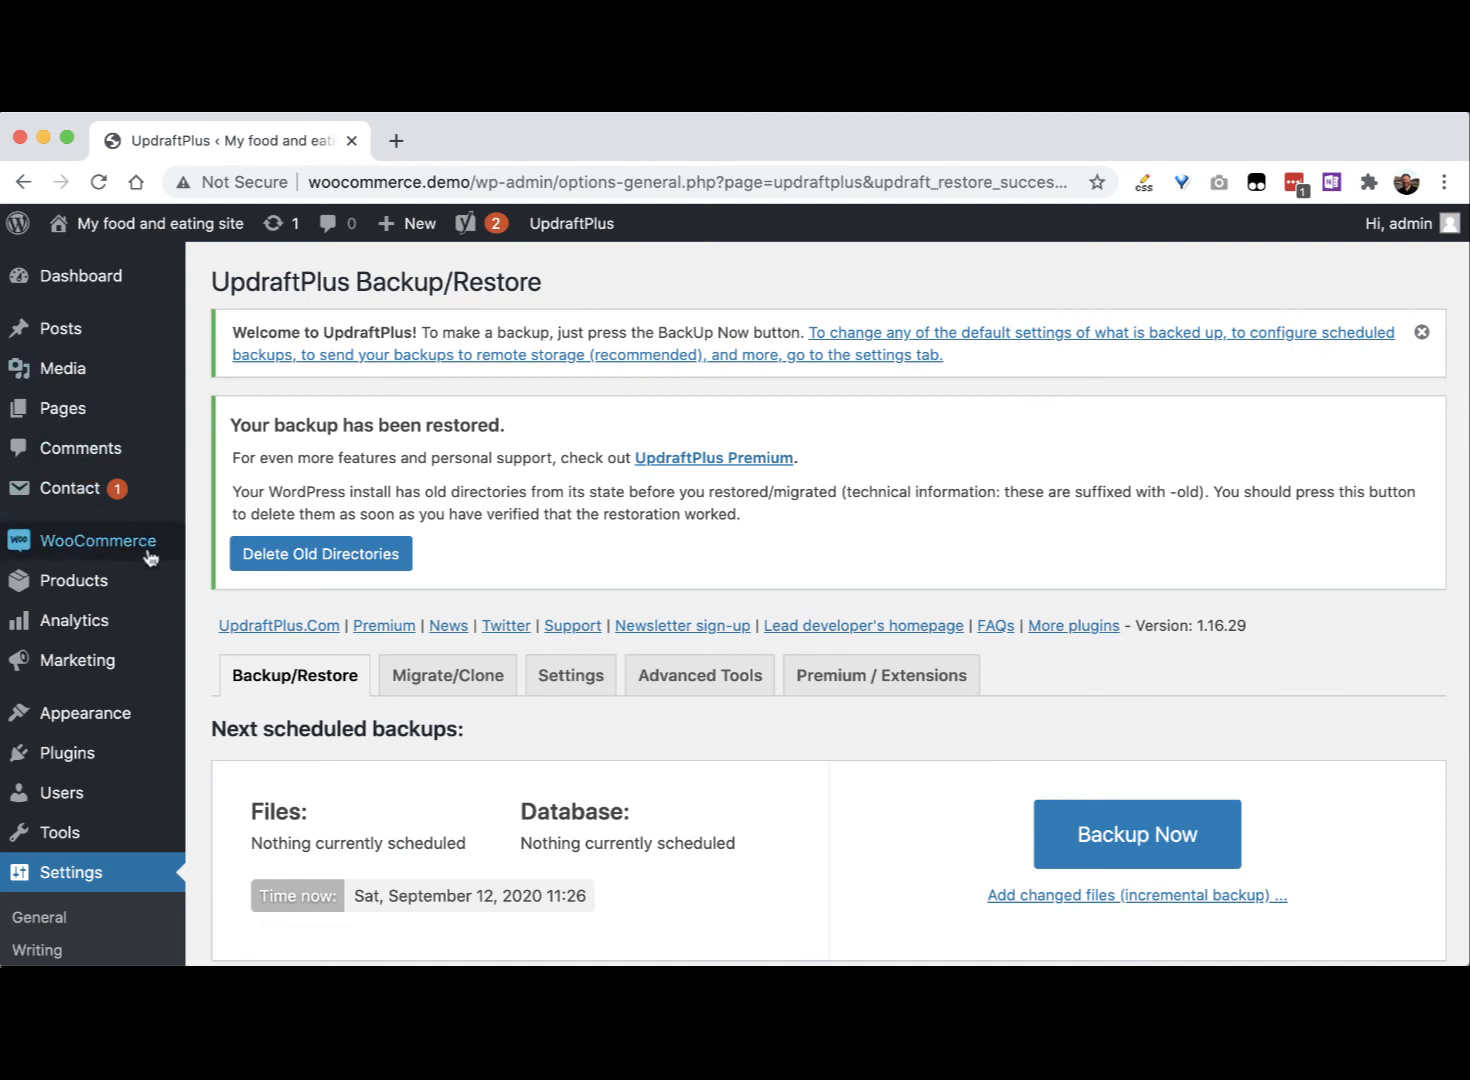
Step: Check that All Products lists Fizzy pop, Deluxe pizza and Pepperoni pizza, then visit the public home page
mouse_move(65, 230)
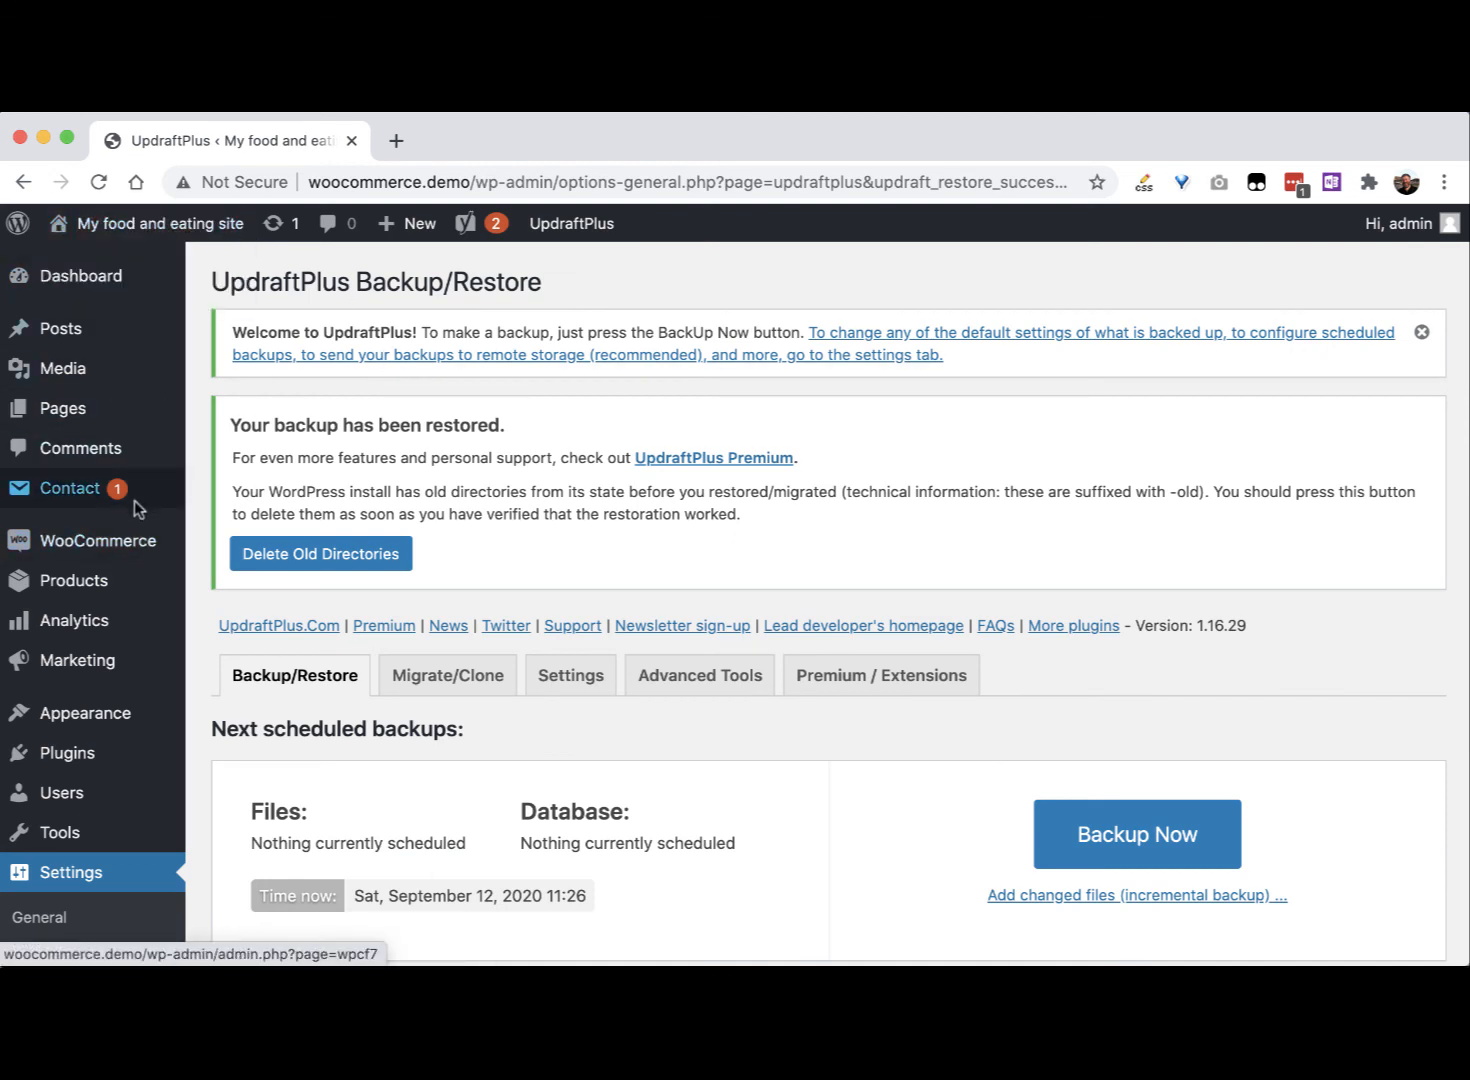
mouse_move(125, 551)
mouse_move(98, 578)
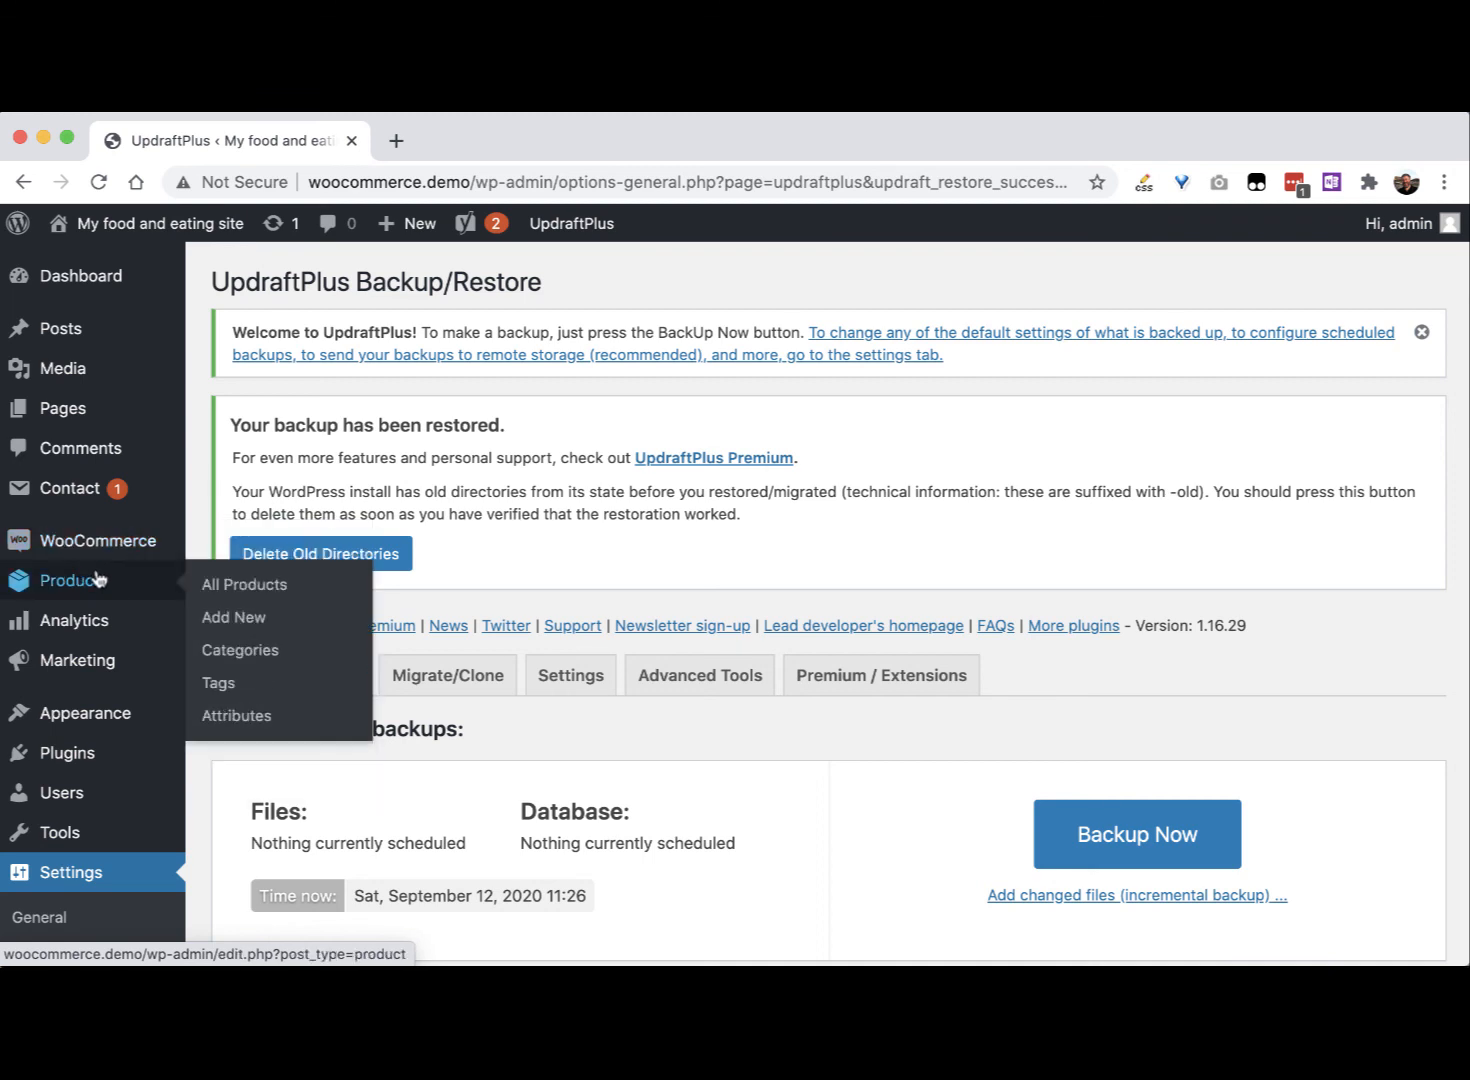
left_click(210, 590)
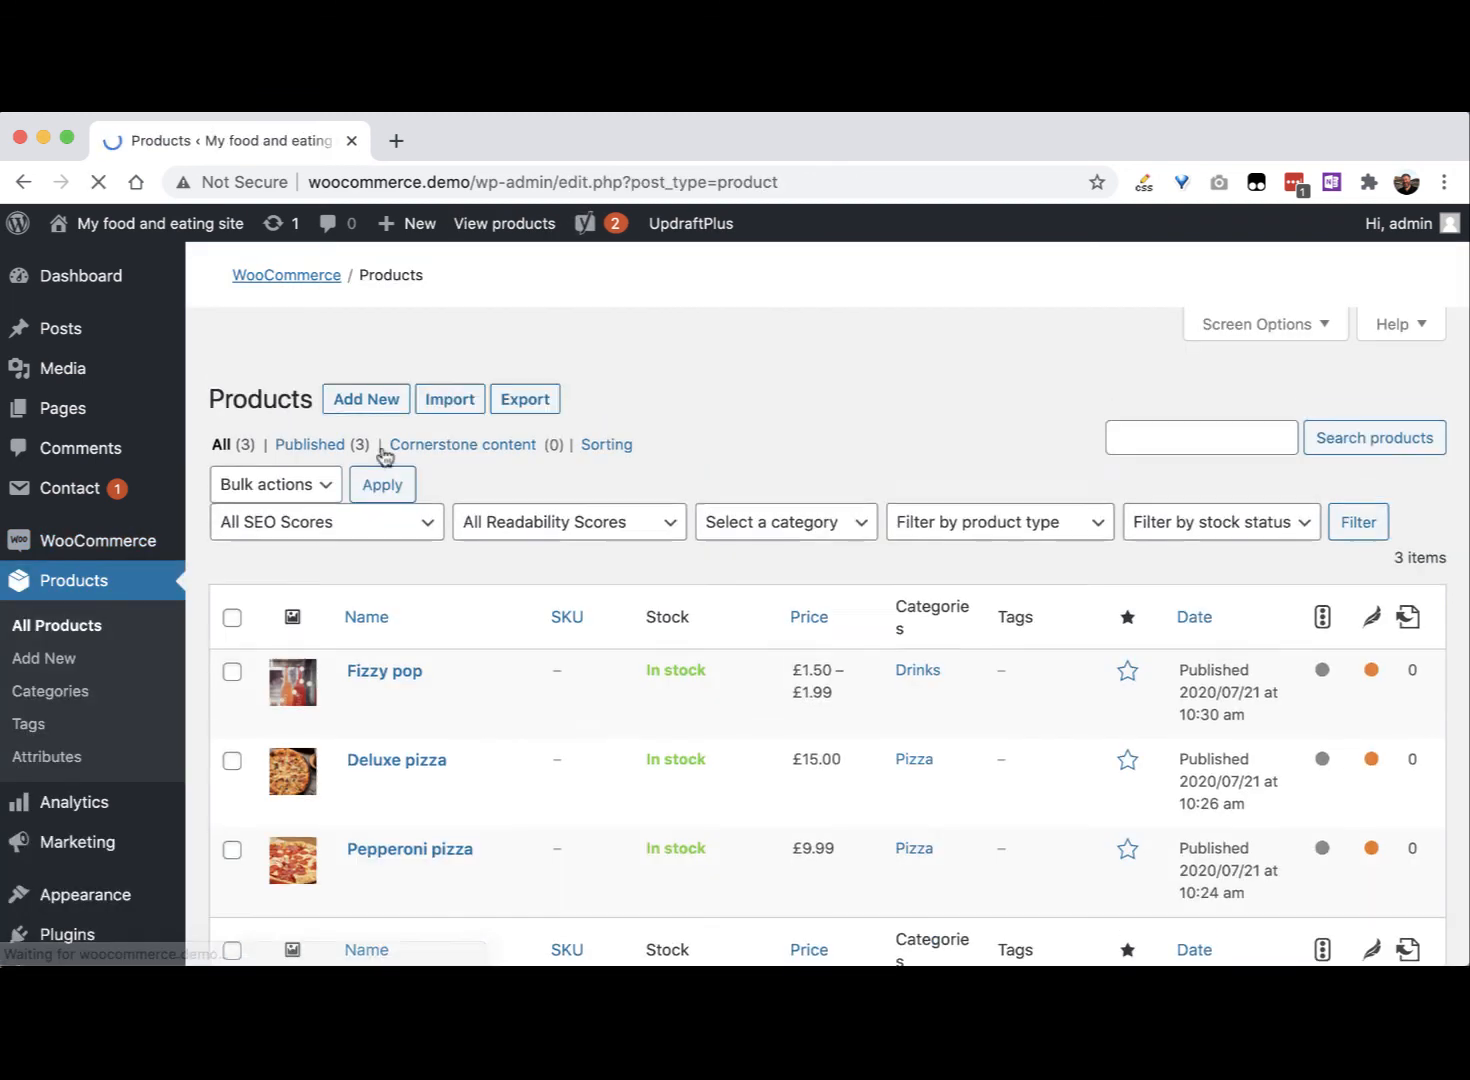
left_click(165, 223)
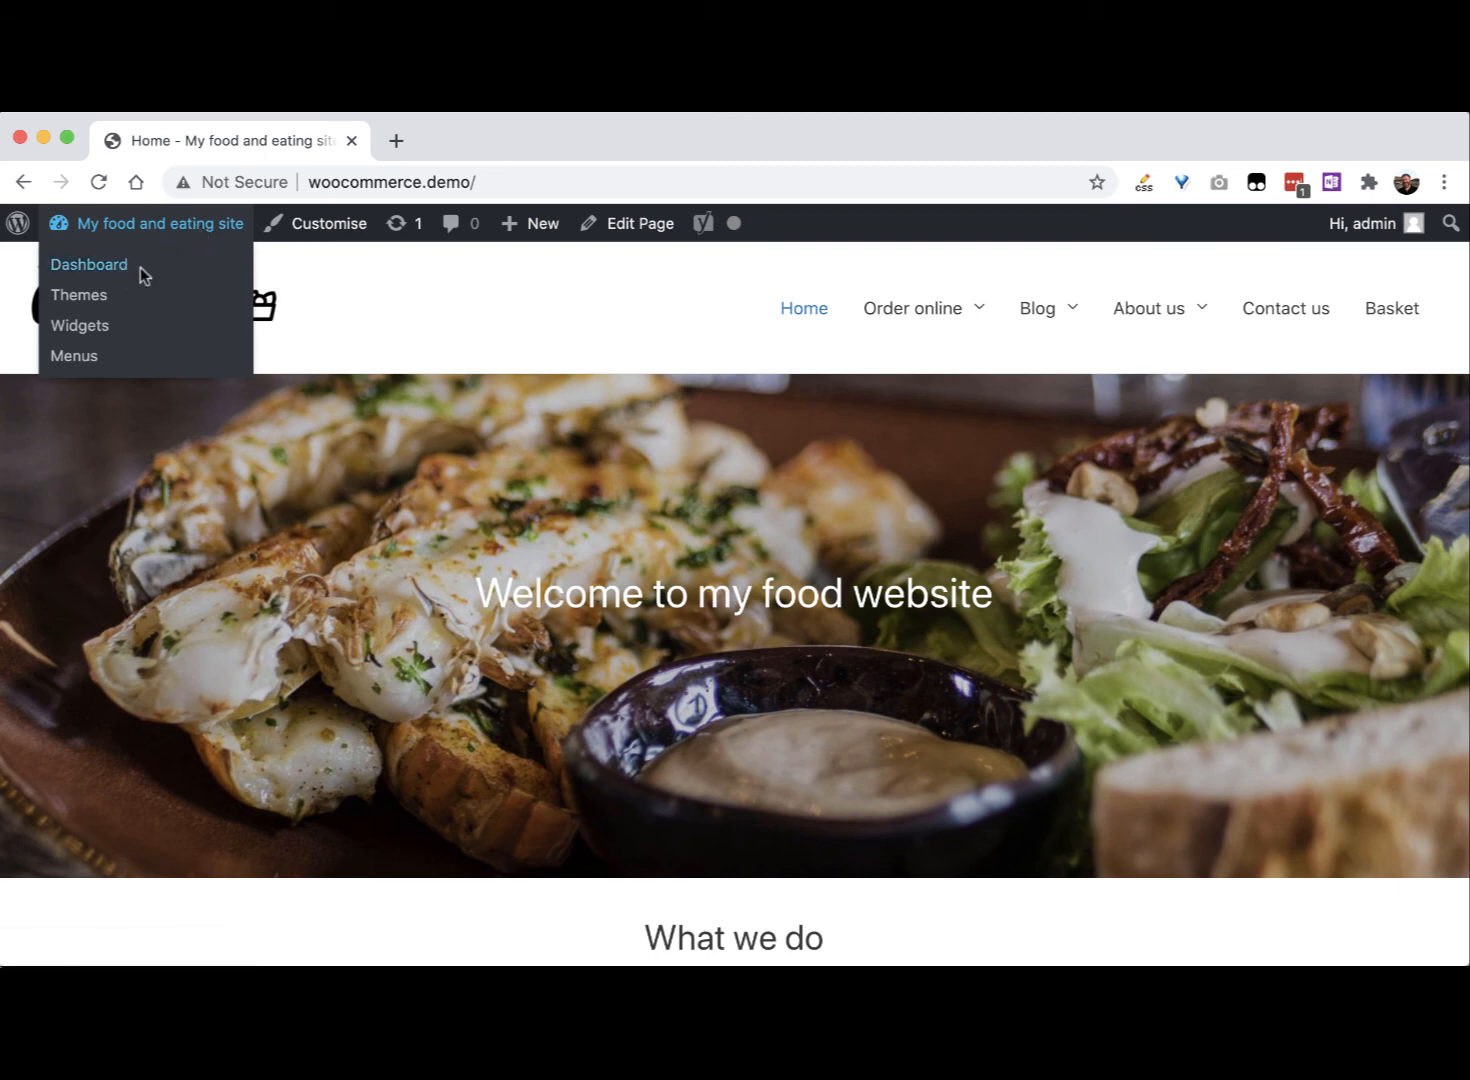
mouse_move(1057, 305)
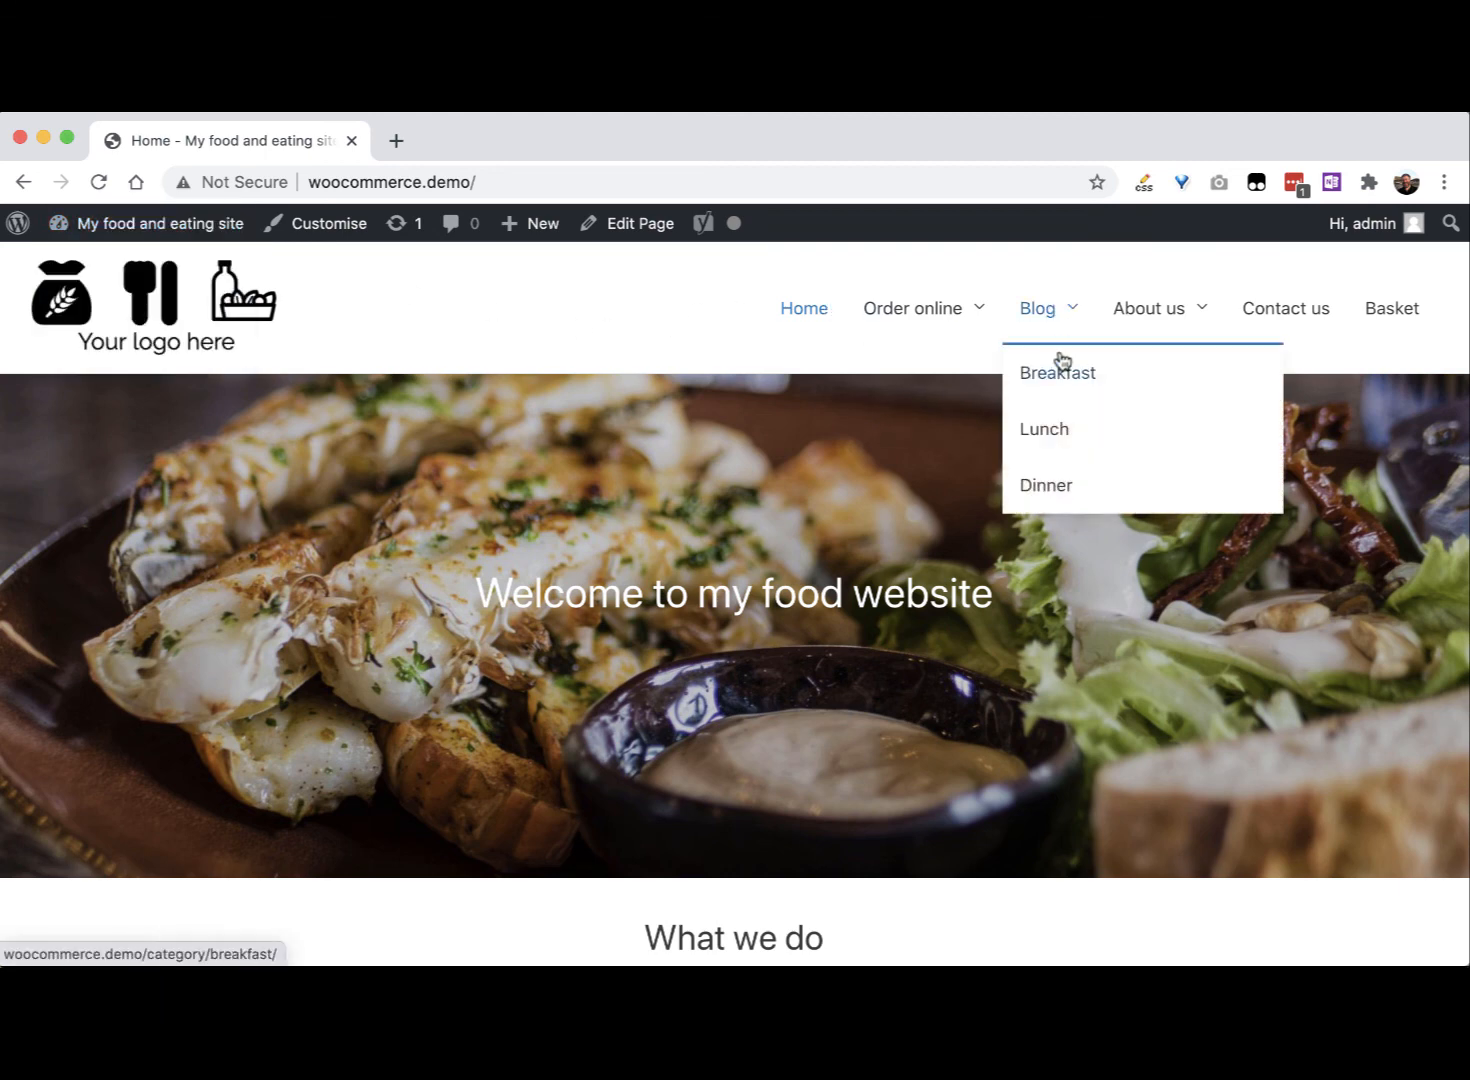
left_click(1060, 383)
scroll(780, 480, "down", 3)
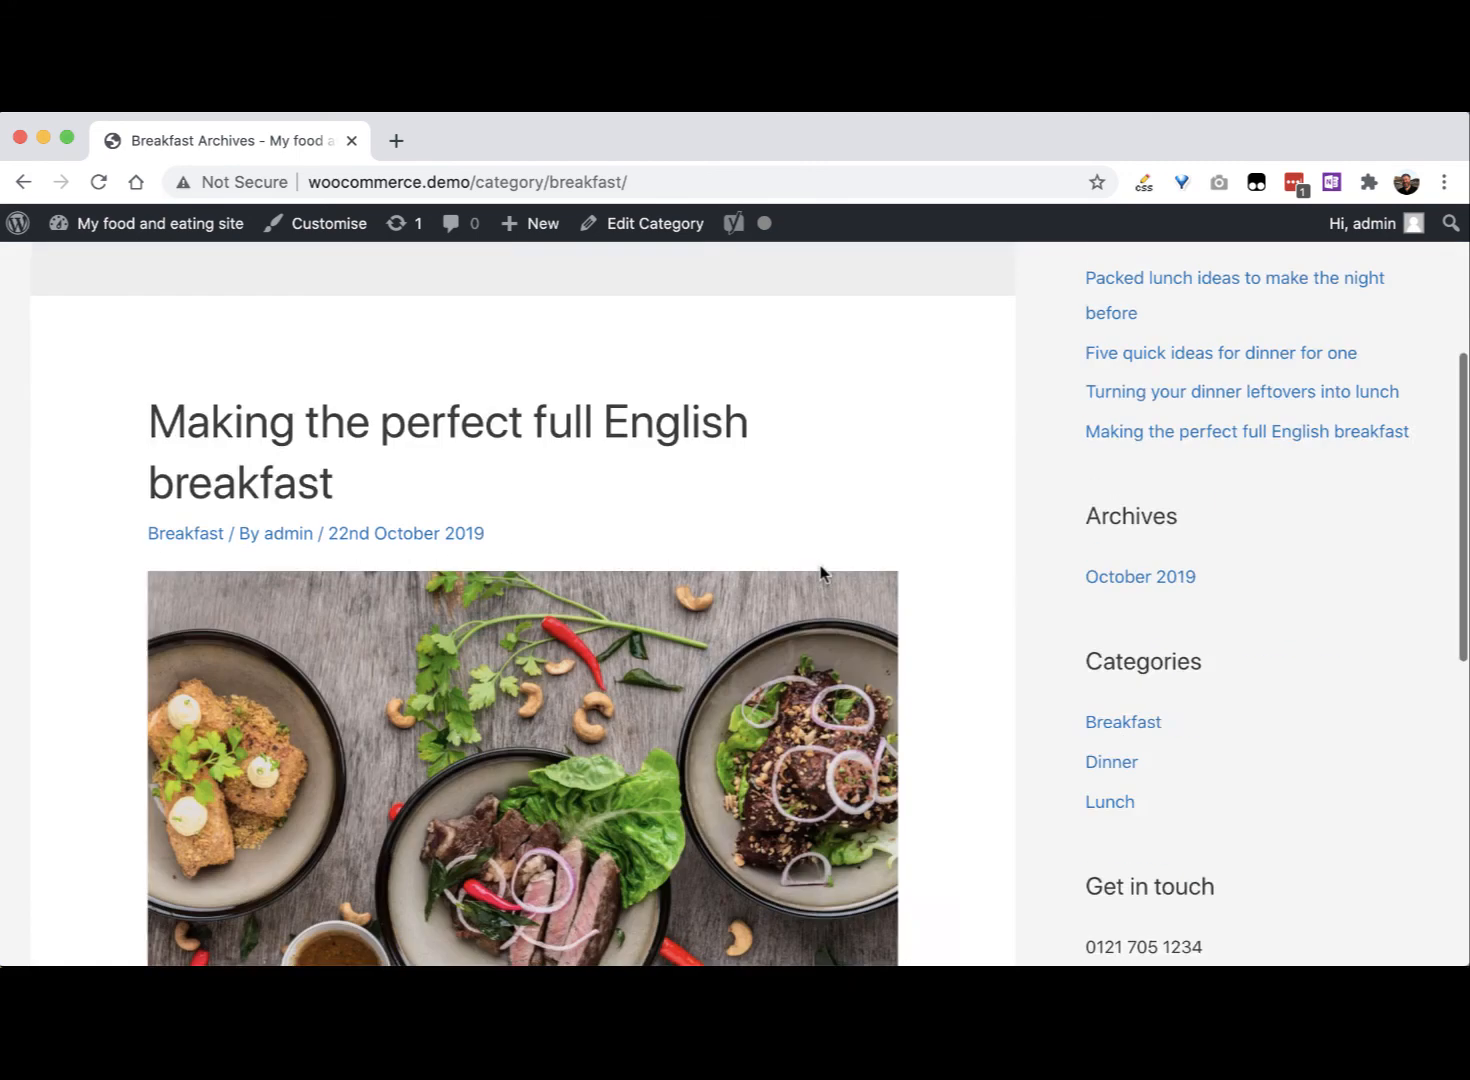
scroll(820, 572, "up", 5)
scroll(700, 540, "down", 1)
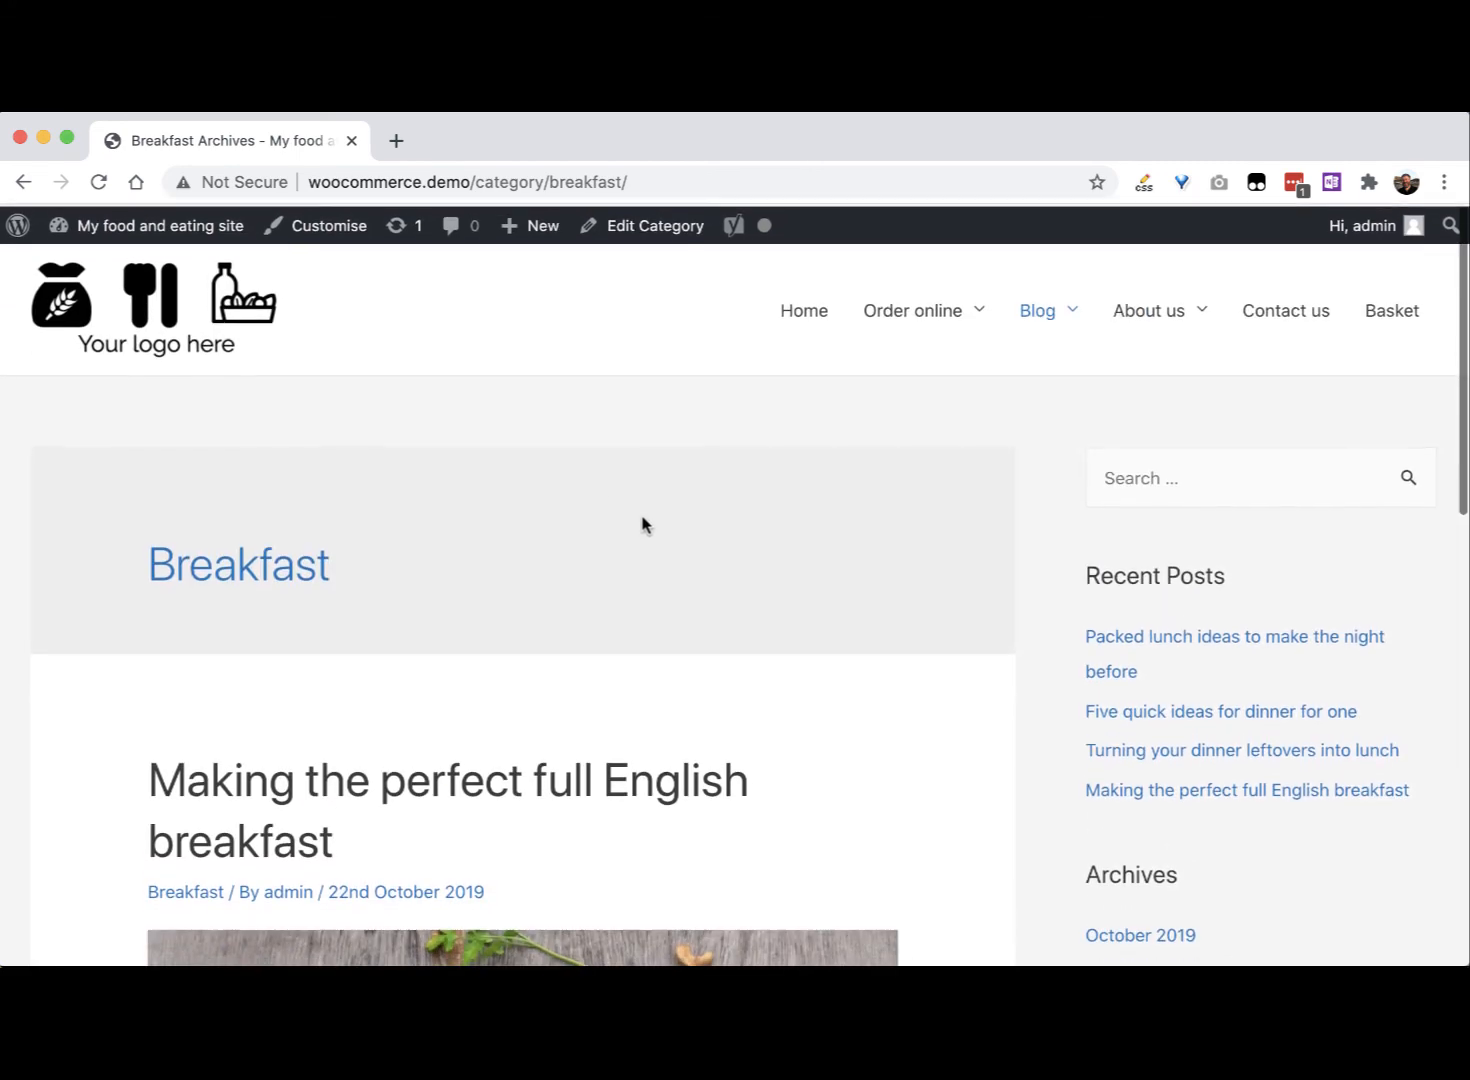
left_click(140, 317)
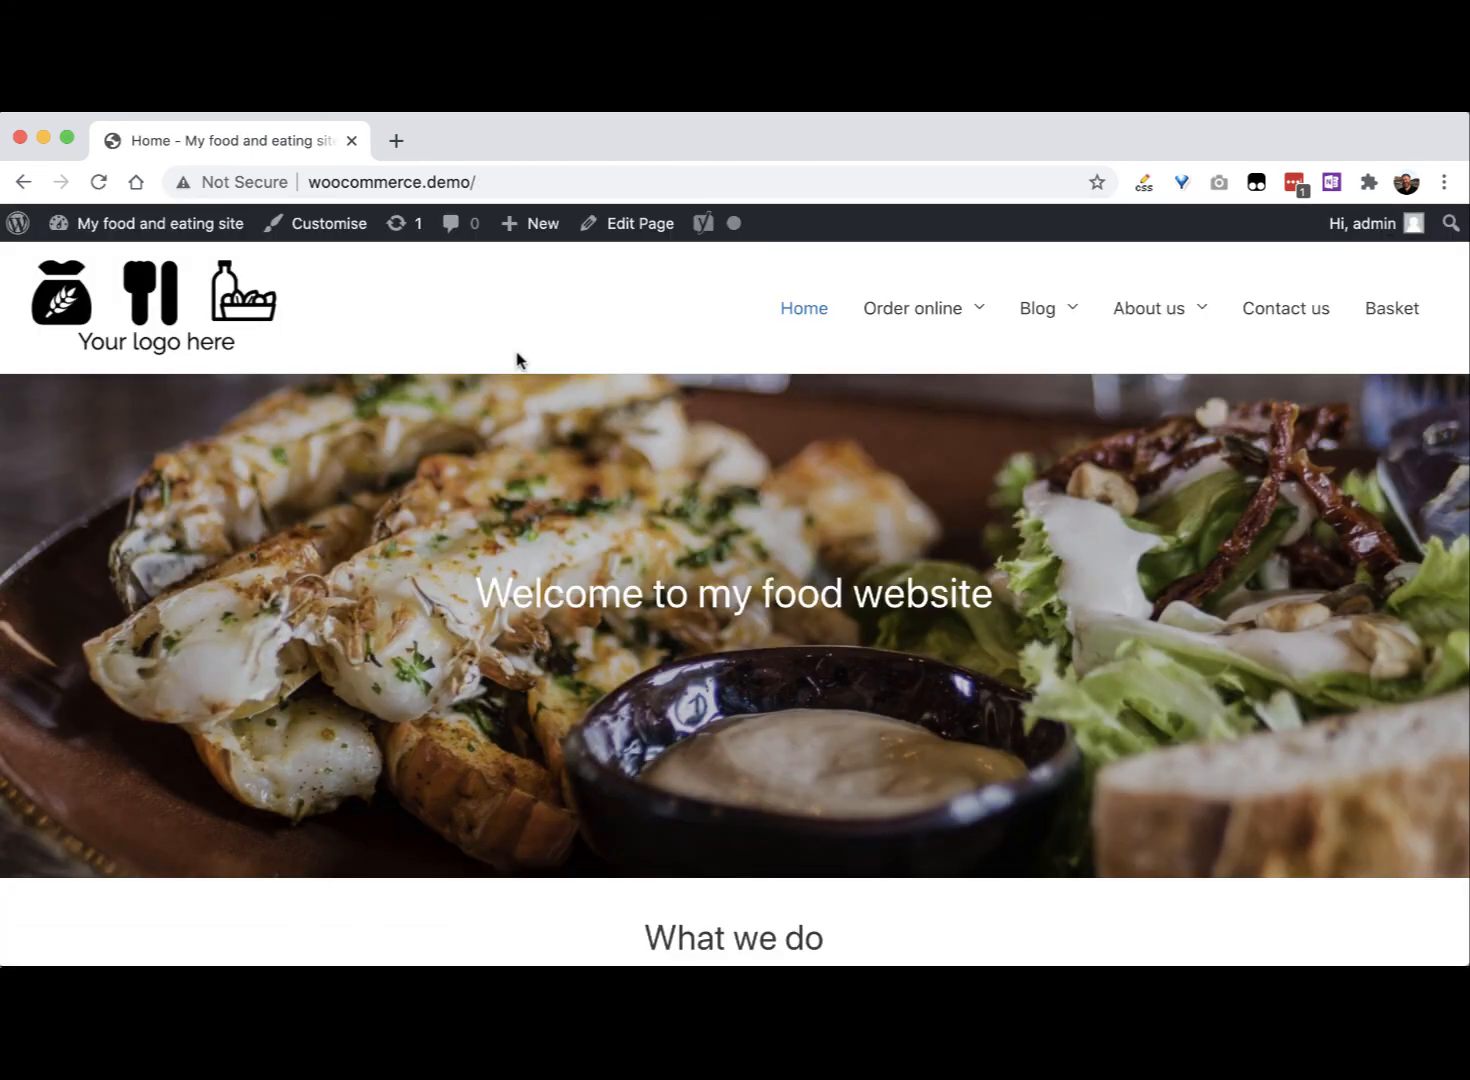